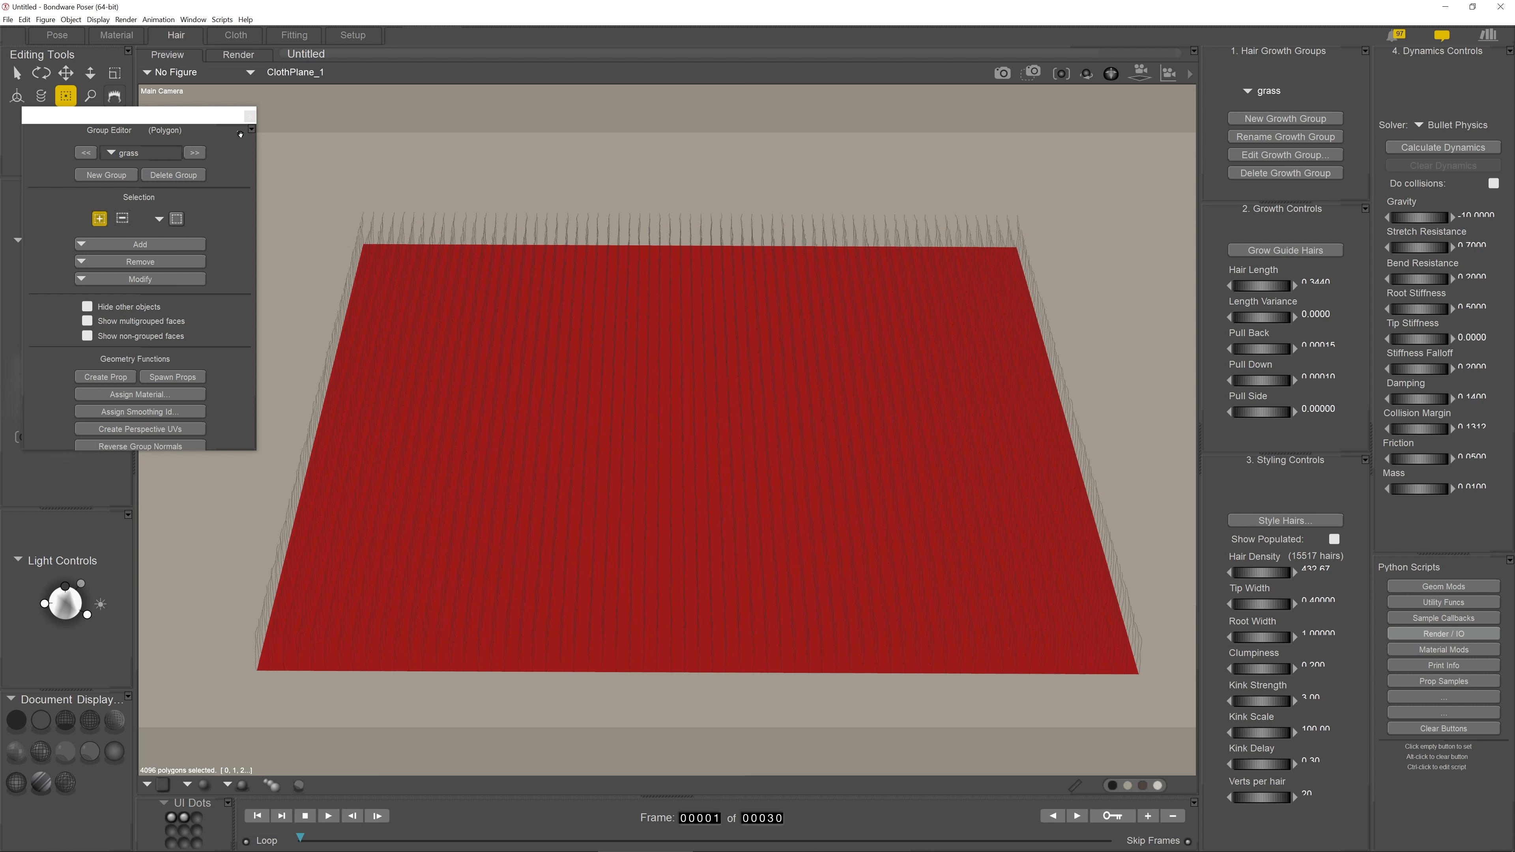
Close the Group Editor and frame the grass plane more closely in the main camera
{"action": "left_click", "coordinate": [250, 117]}
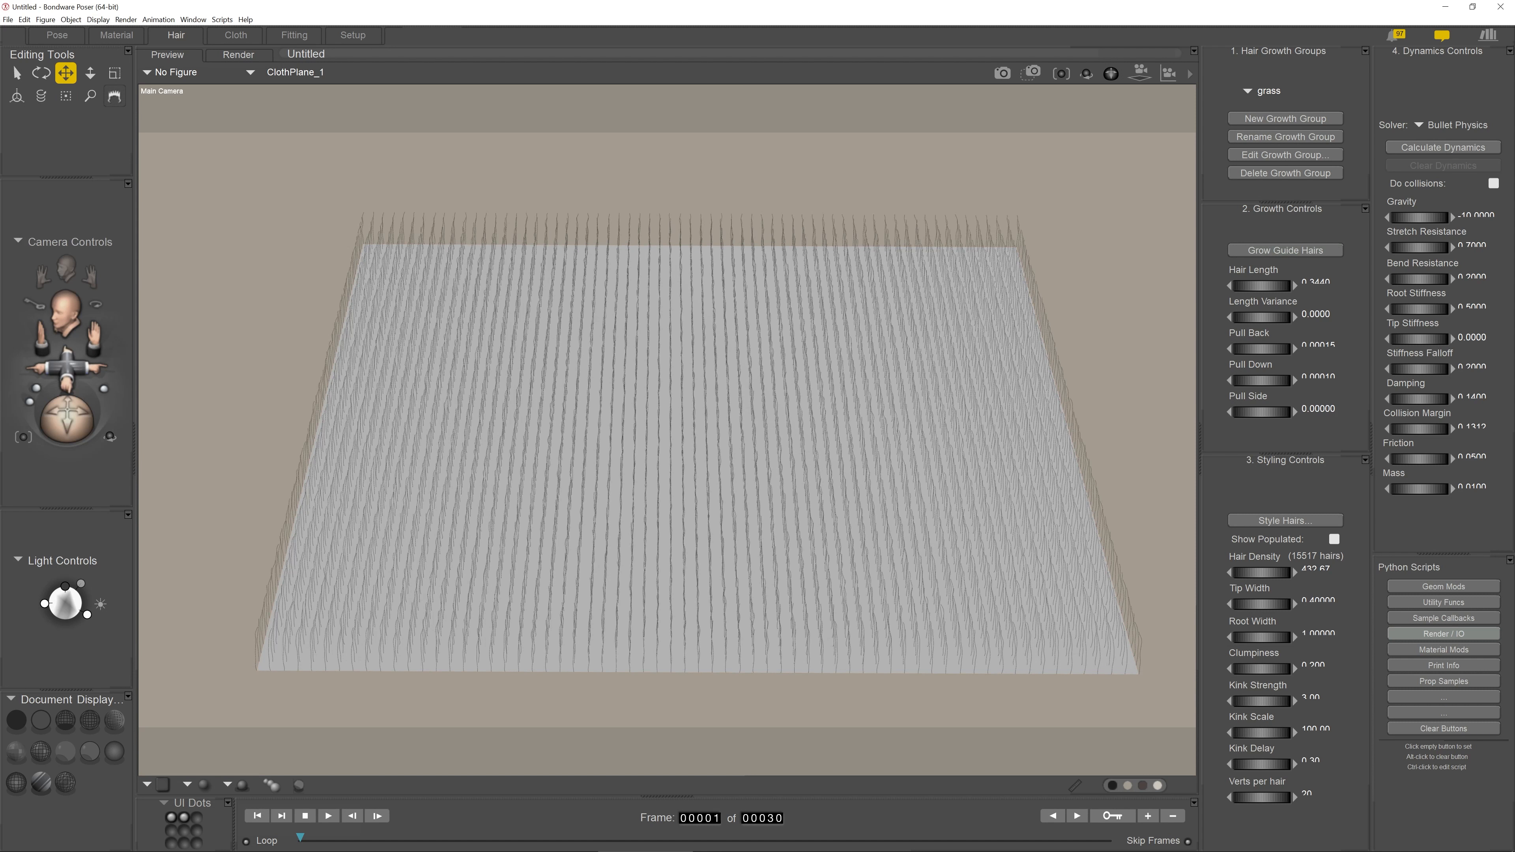
{"action": "mouse_move", "coordinate": [66, 368]}
{"action": "left_mouse_down"}
{"action": "mouse_move", "coordinate": [69, 327]}
{"action": "mouse_move", "coordinate": [67, 383]}
{"action": "mouse_move", "coordinate": [72, 366]}
{"action": "left_mouse_up"}
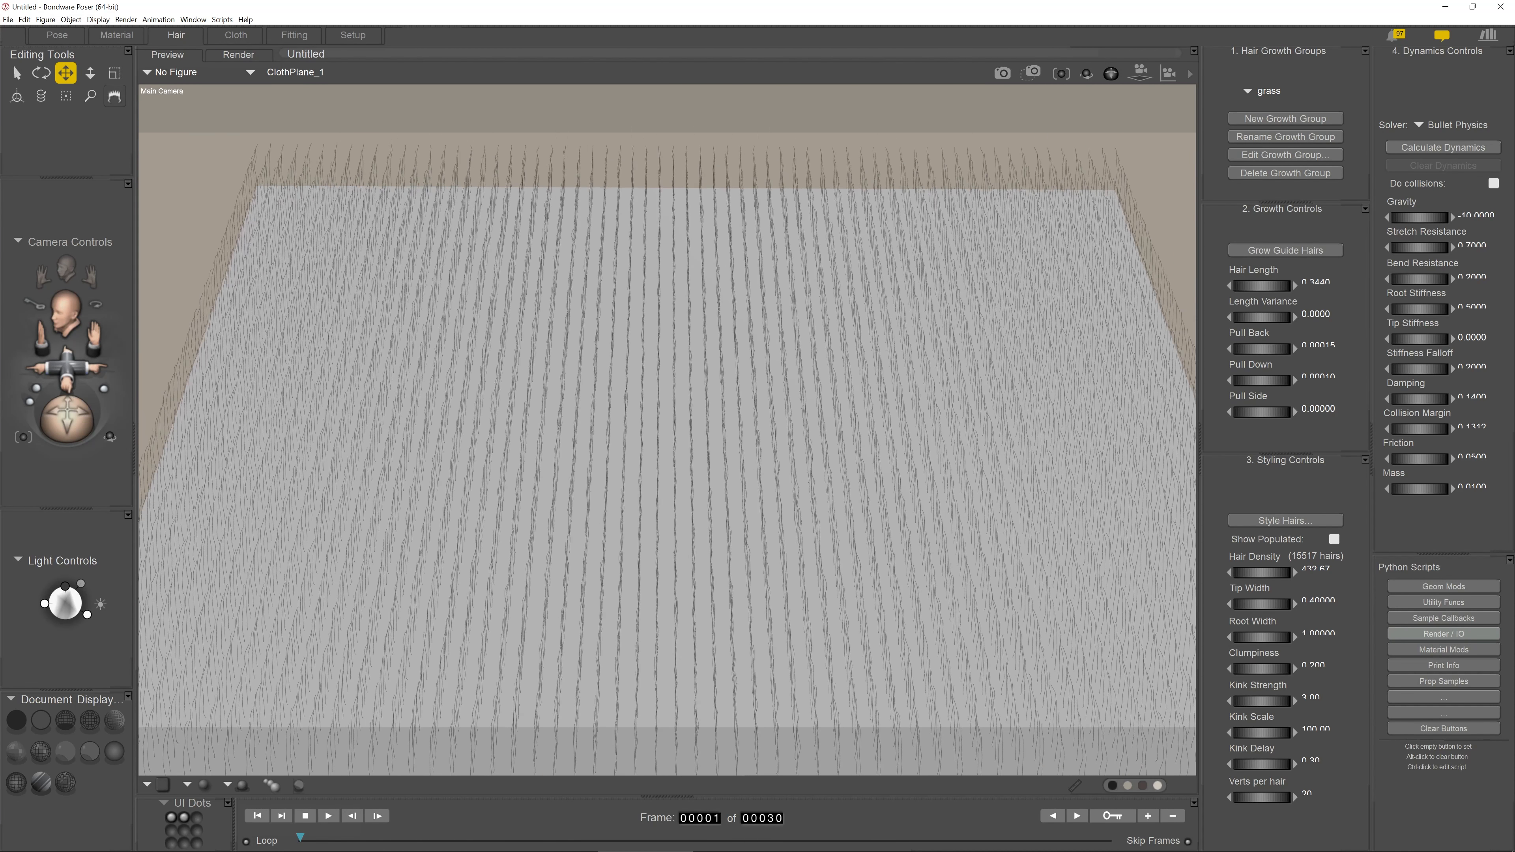
{"action": "left_click_drag", "start_coordinate": [67, 428], "coordinate": [67, 421]}
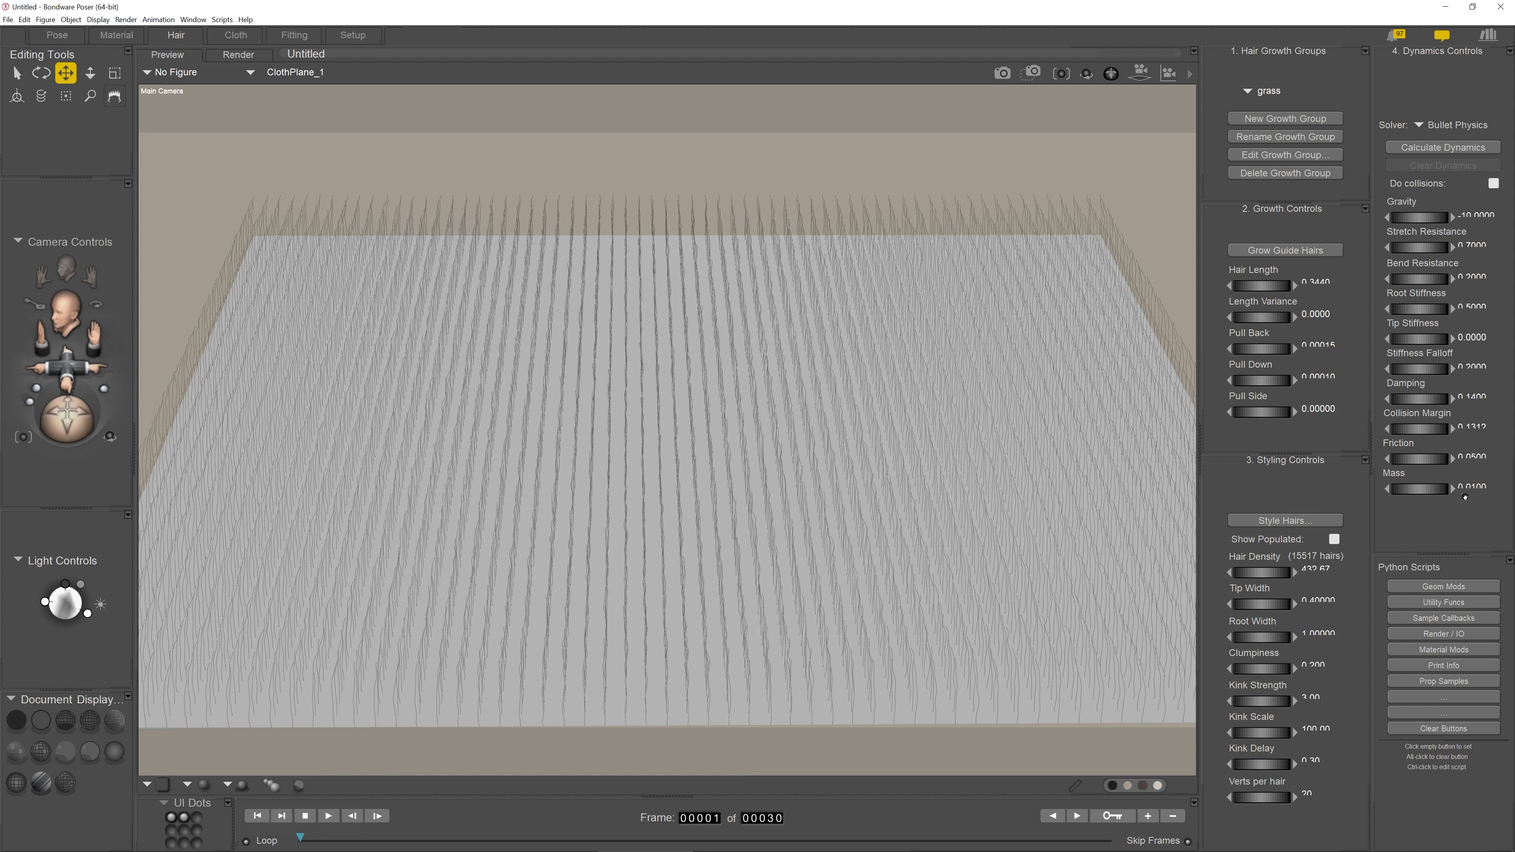
Set the render dimensions to match the preview window
{"action": "left_click", "coordinate": [1028, 79]}
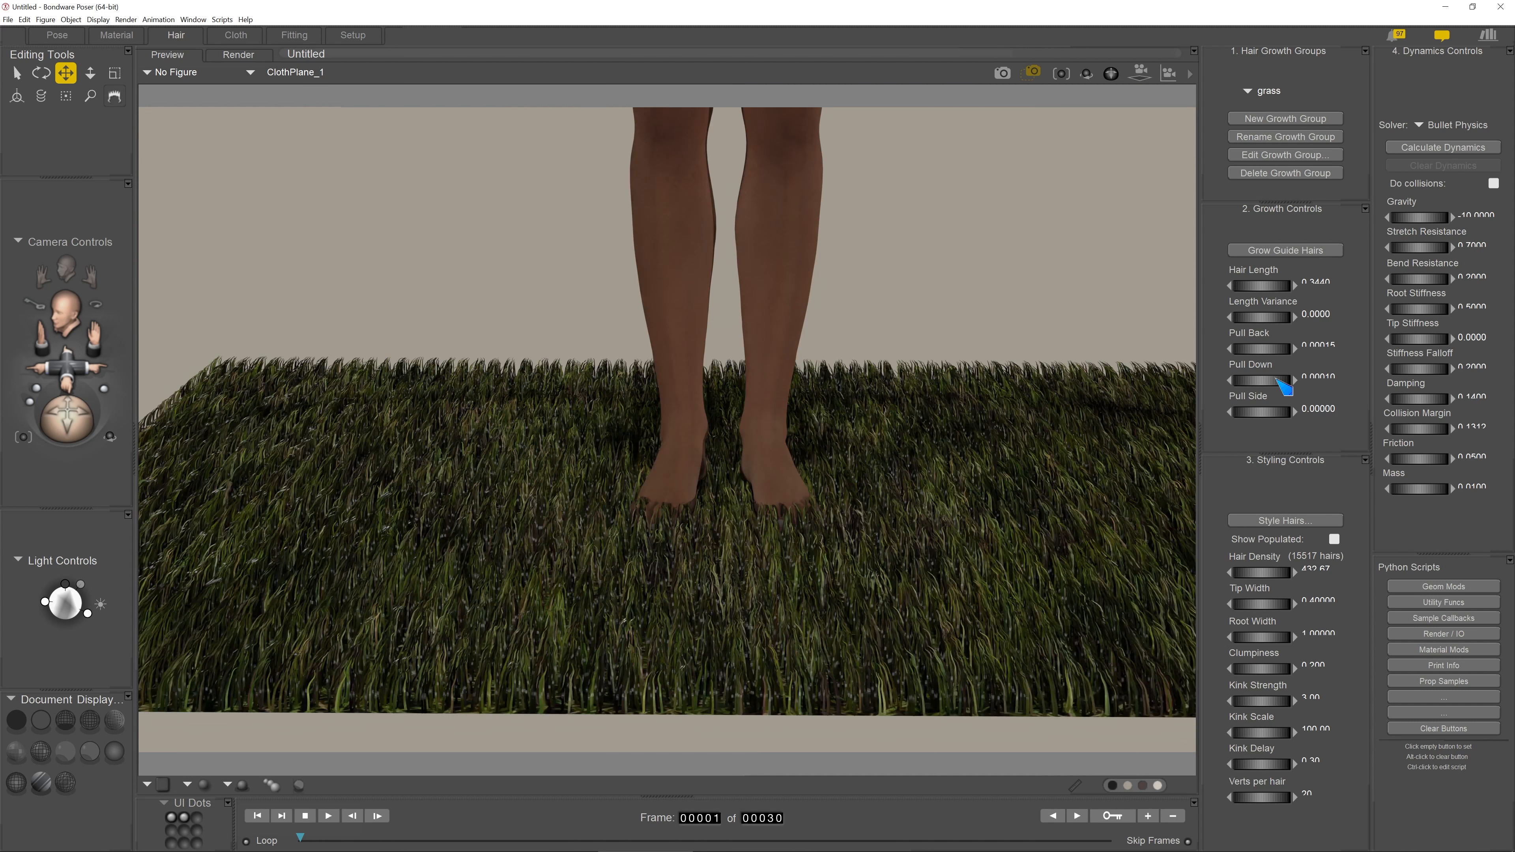
{"action": "key", "text": "ctrl+r"}
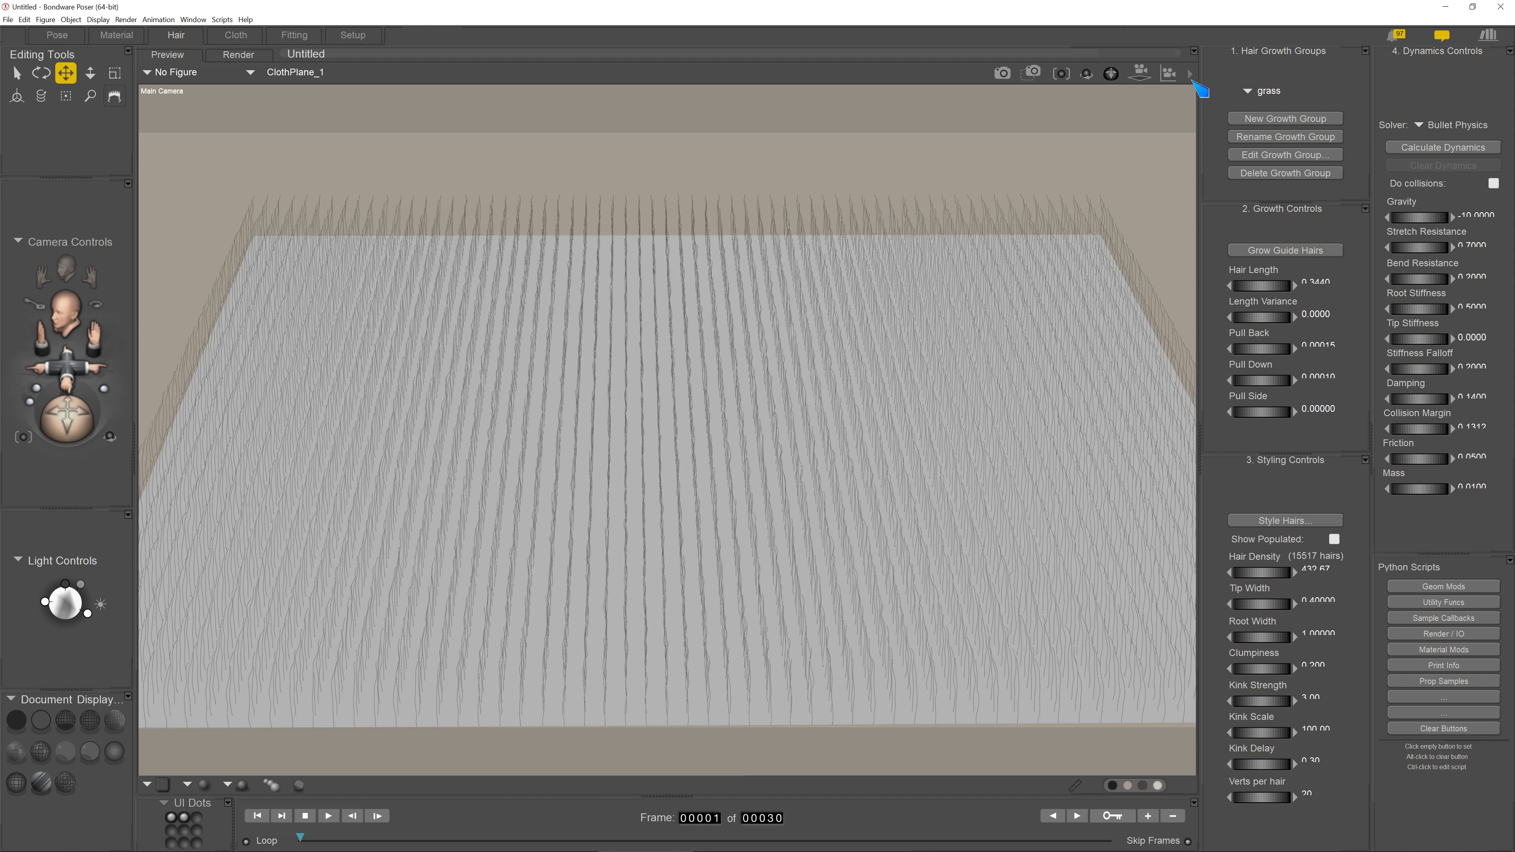
{"action": "left_click", "coordinate": [1190, 73]}
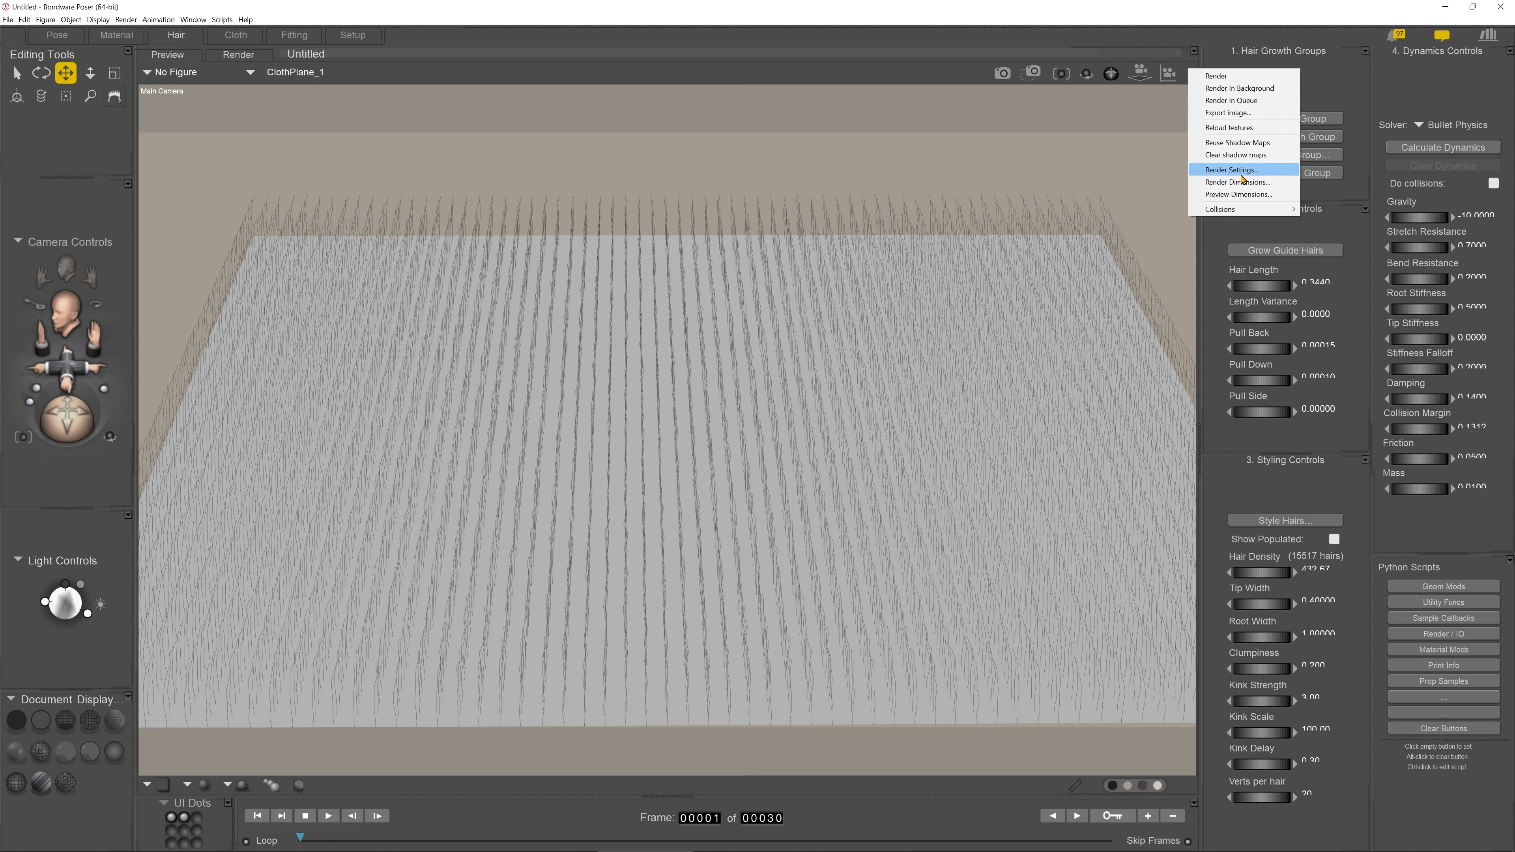
{"action": "left_click", "coordinate": [1240, 182]}
{"action": "left_click", "coordinate": [764, 340]}
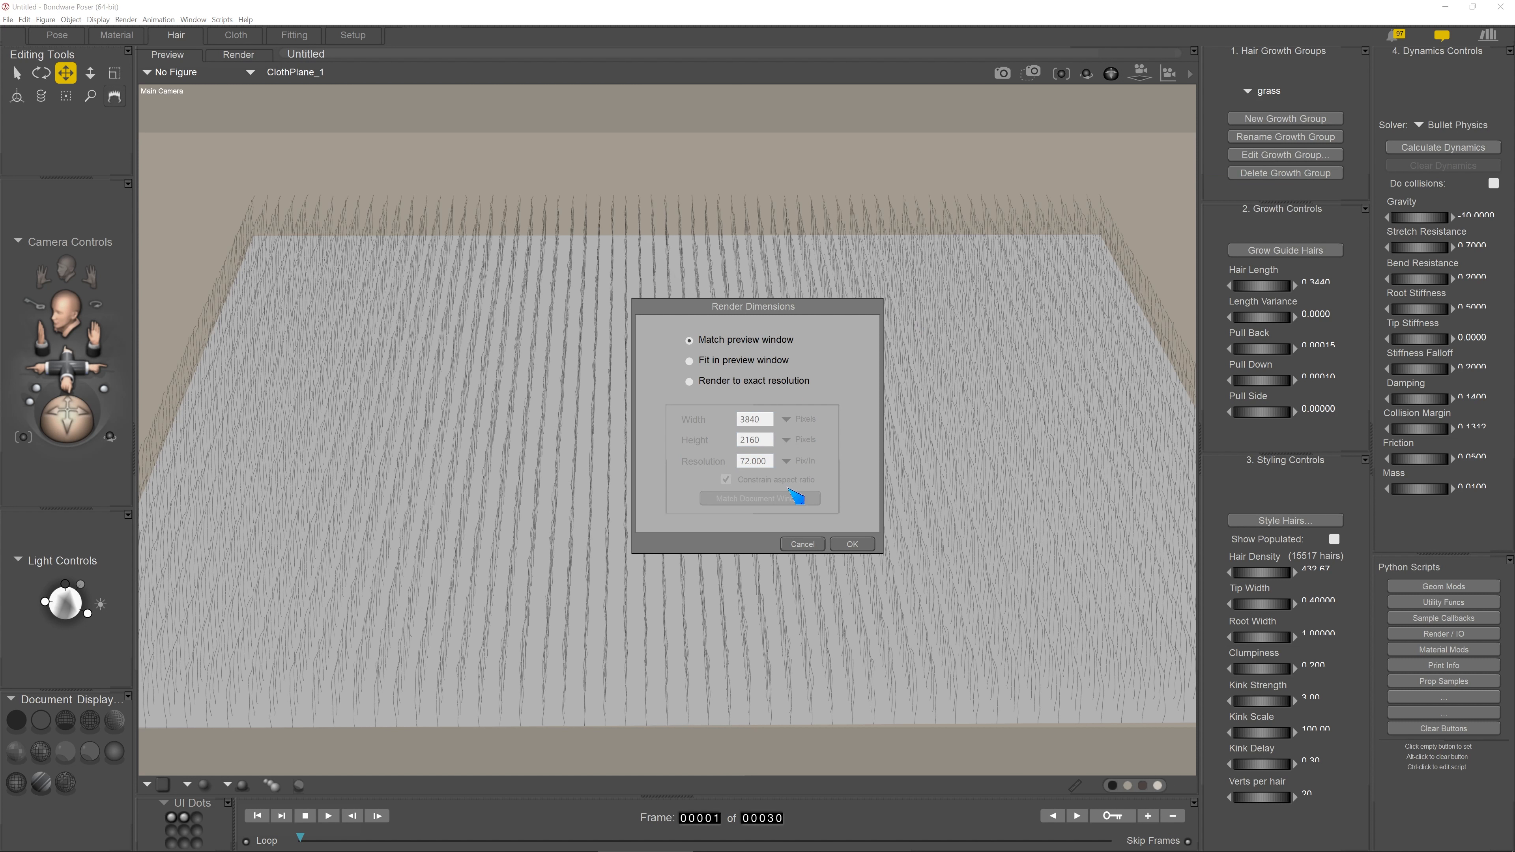
{"action": "left_click", "coordinate": [854, 544]}
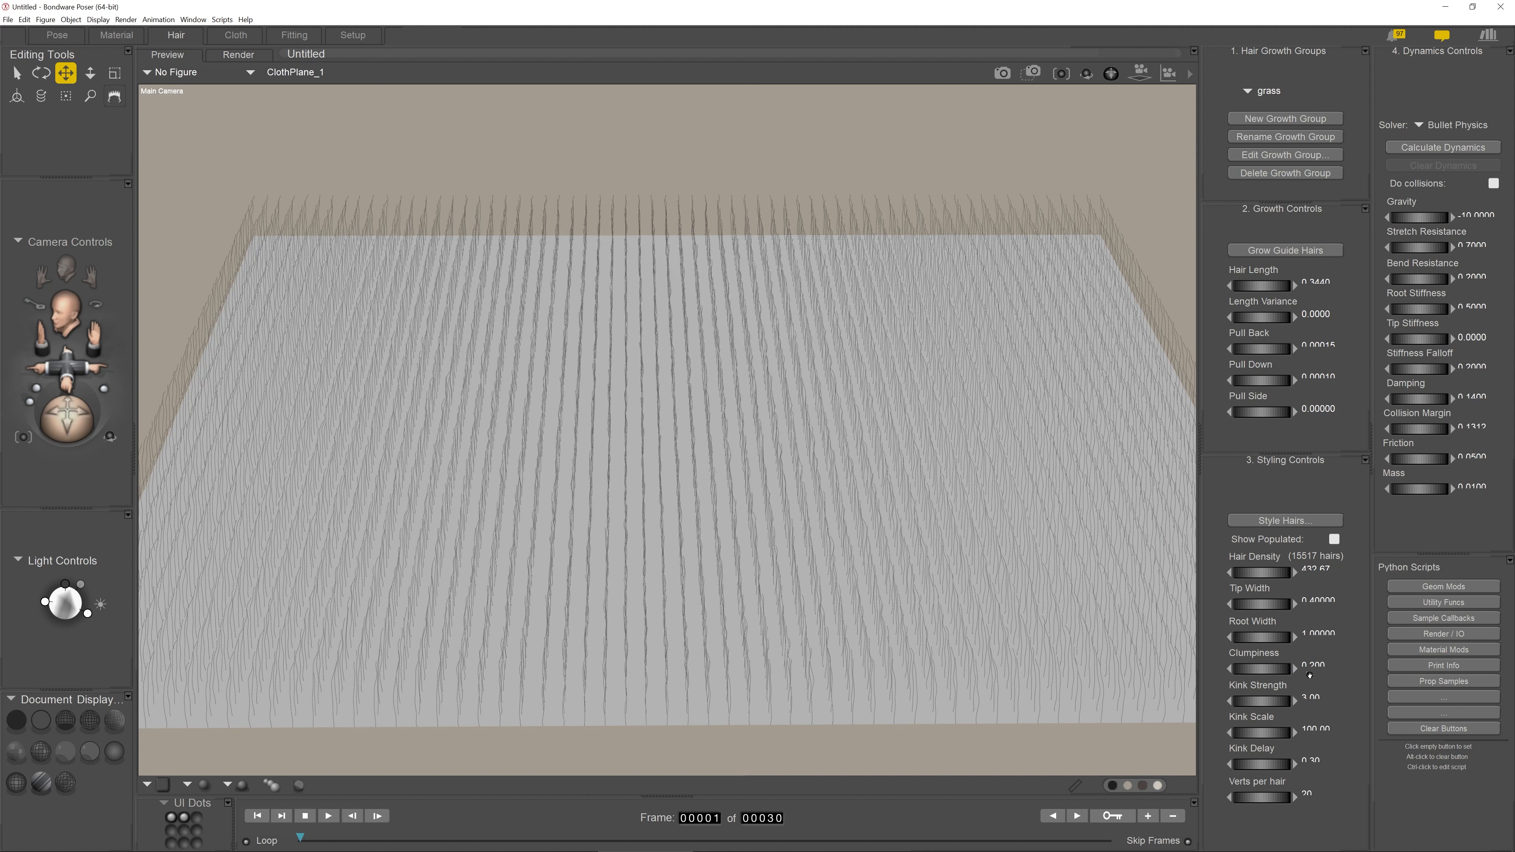
Set the grass hair's root width to 5 and area render a patch at the plane's back edge to check it
{"action": "left_click", "coordinate": [1319, 634]}
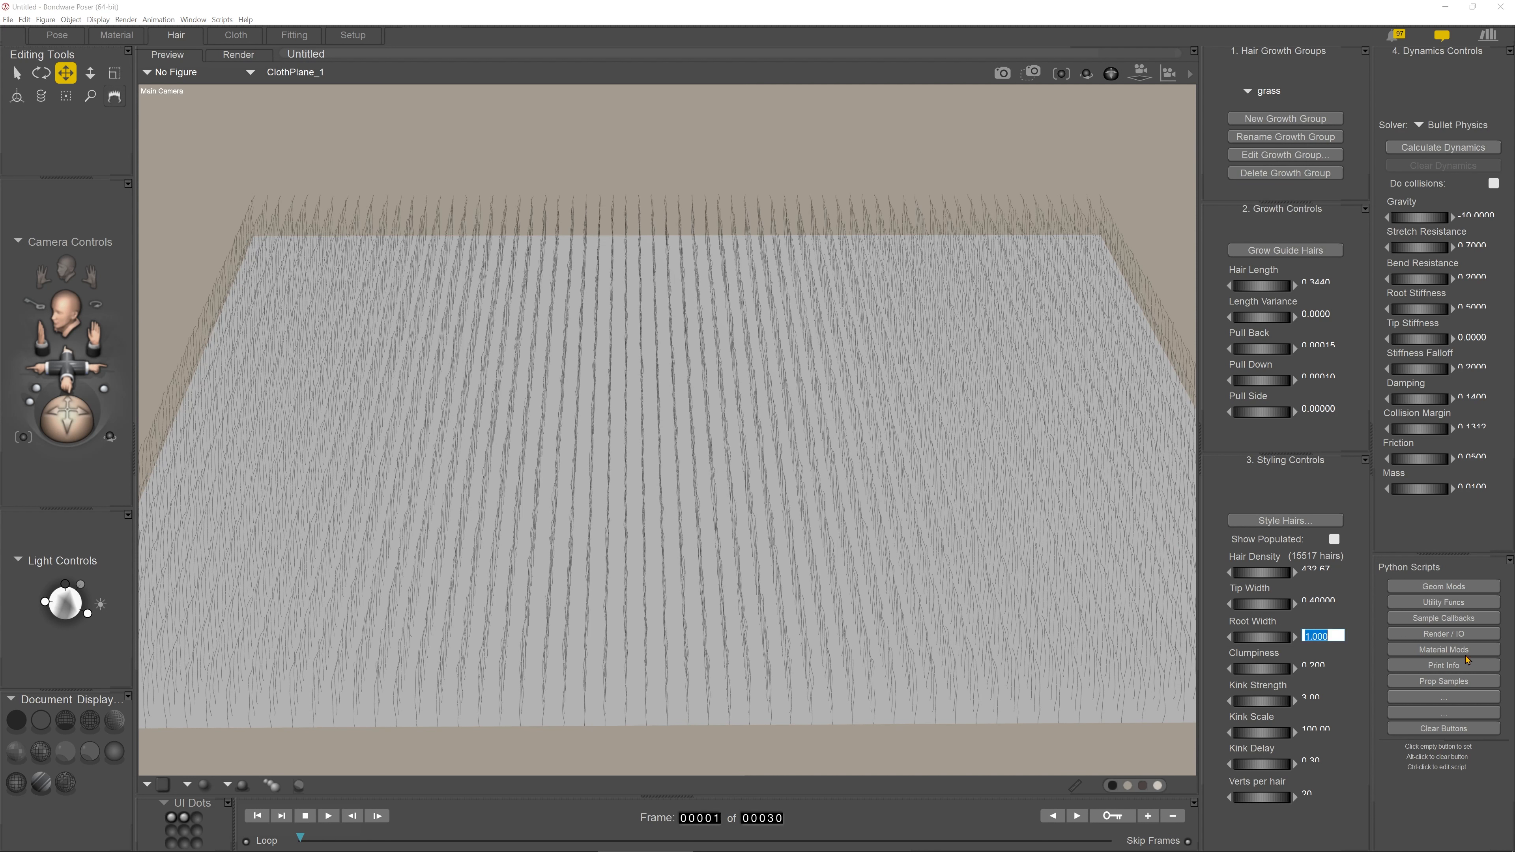
{"action": "key", "text": "Return"}
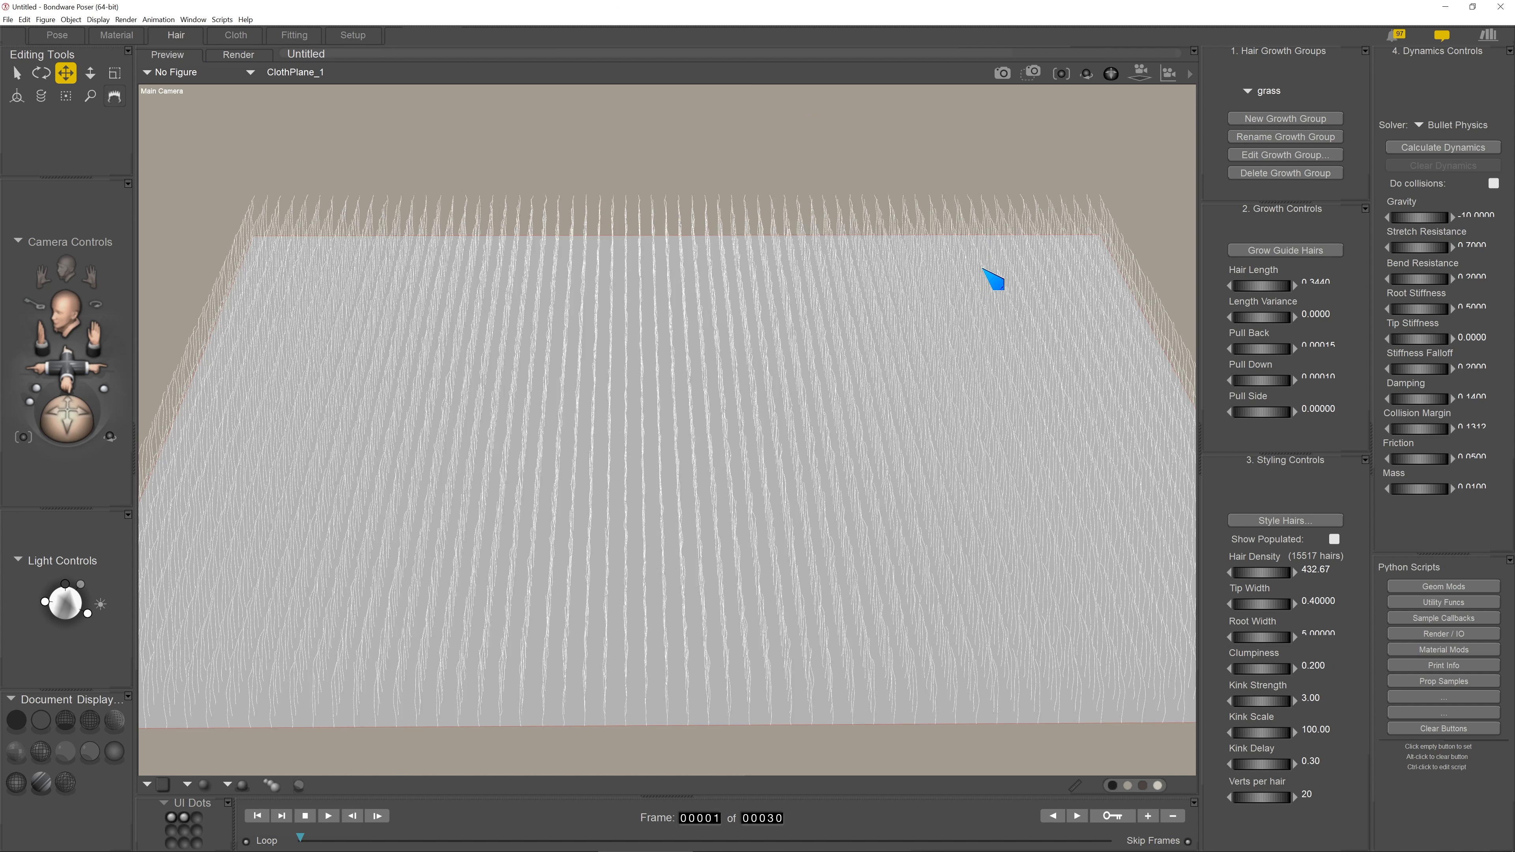
{"action": "left_click", "coordinate": [1031, 72]}
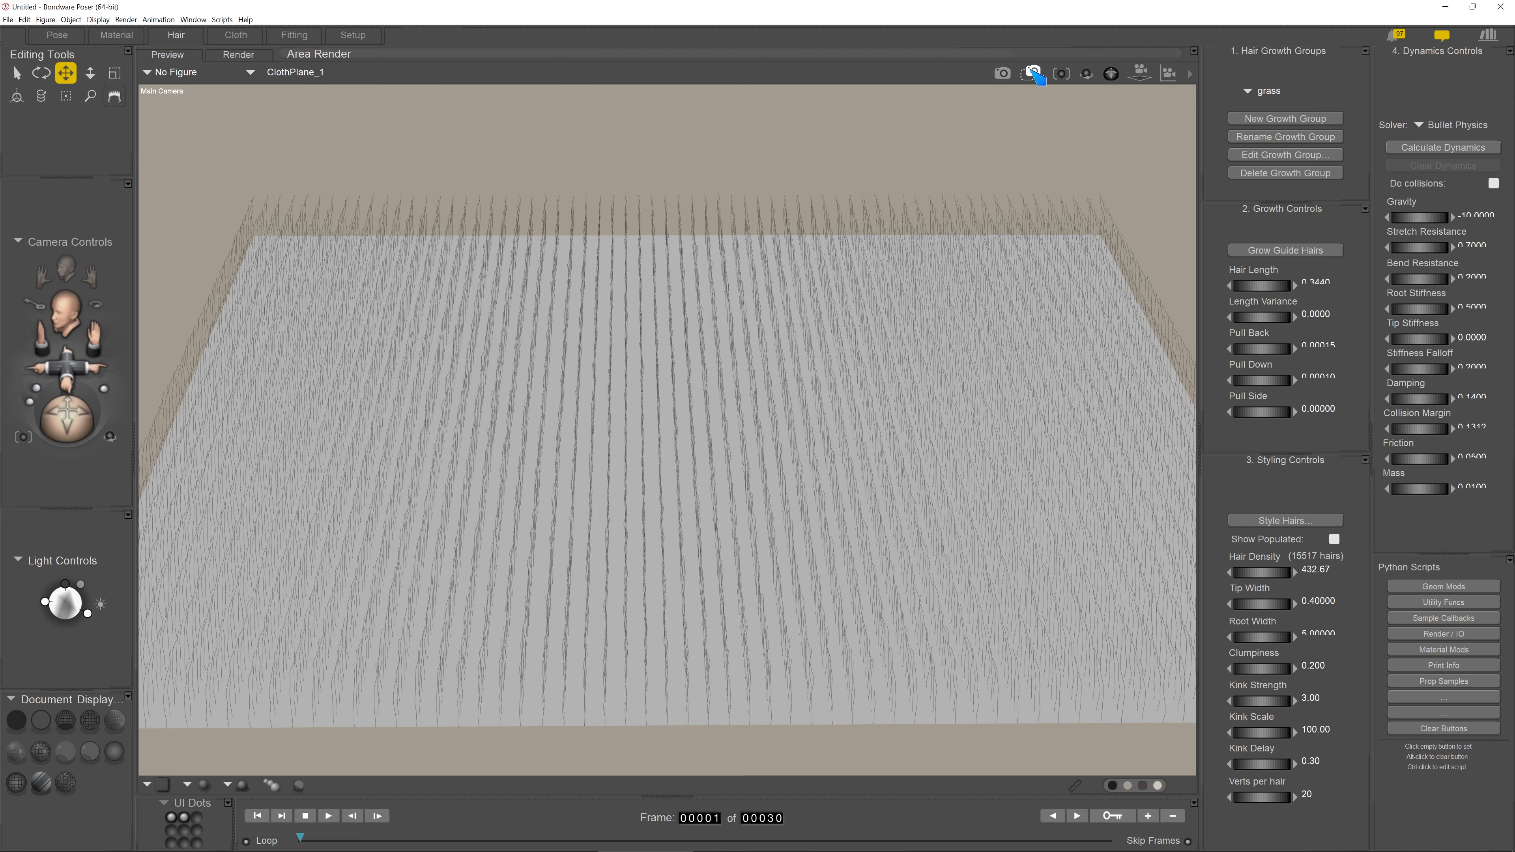
{"action": "left_click_drag", "start_coordinate": [705, 239], "coordinate": [916, 387]}
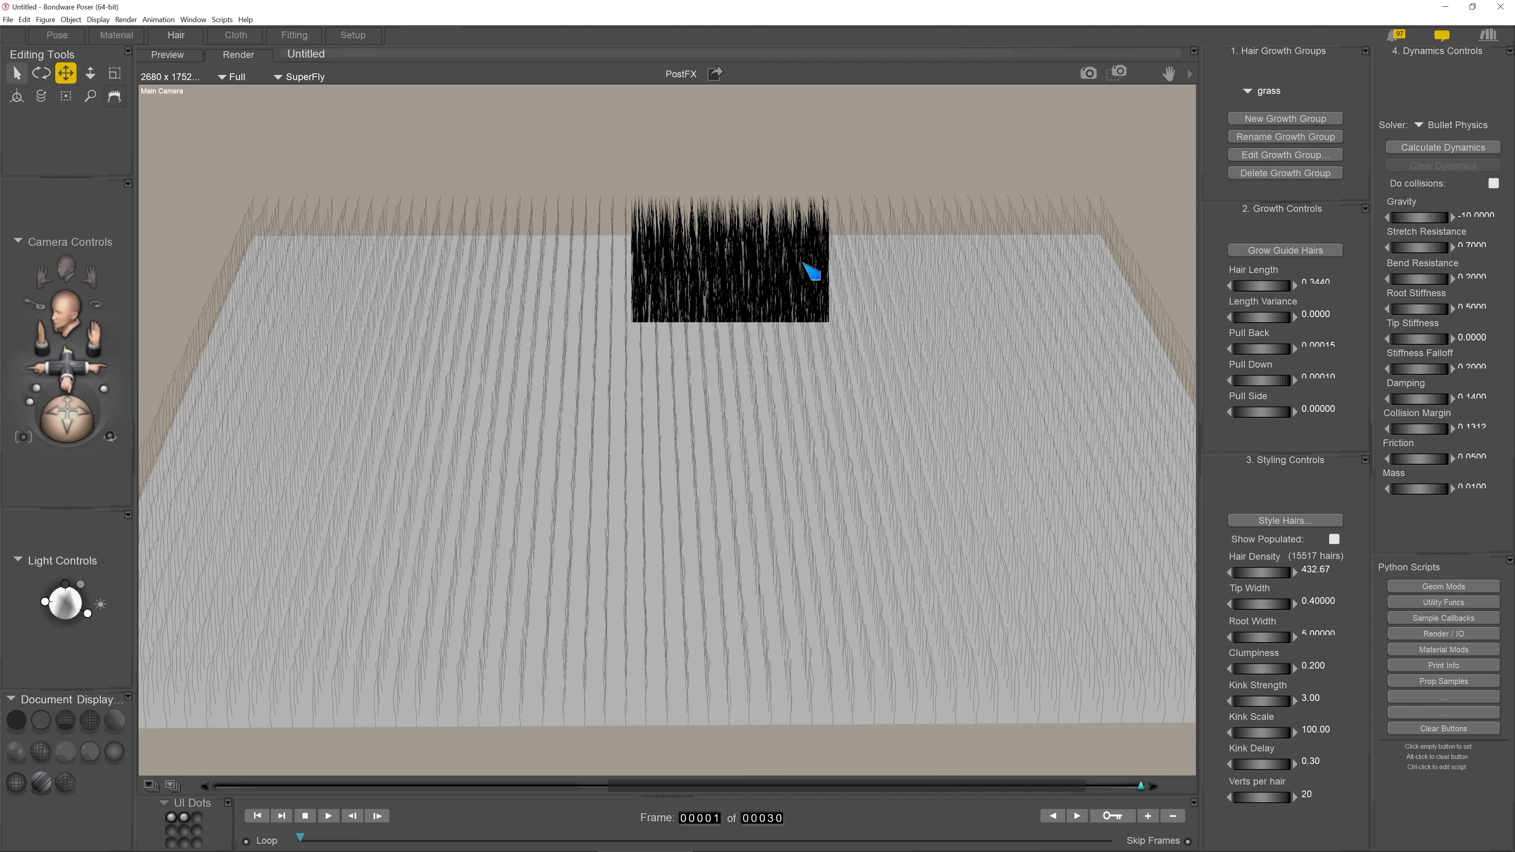
{"action": "left_click", "coordinate": [777, 251]}
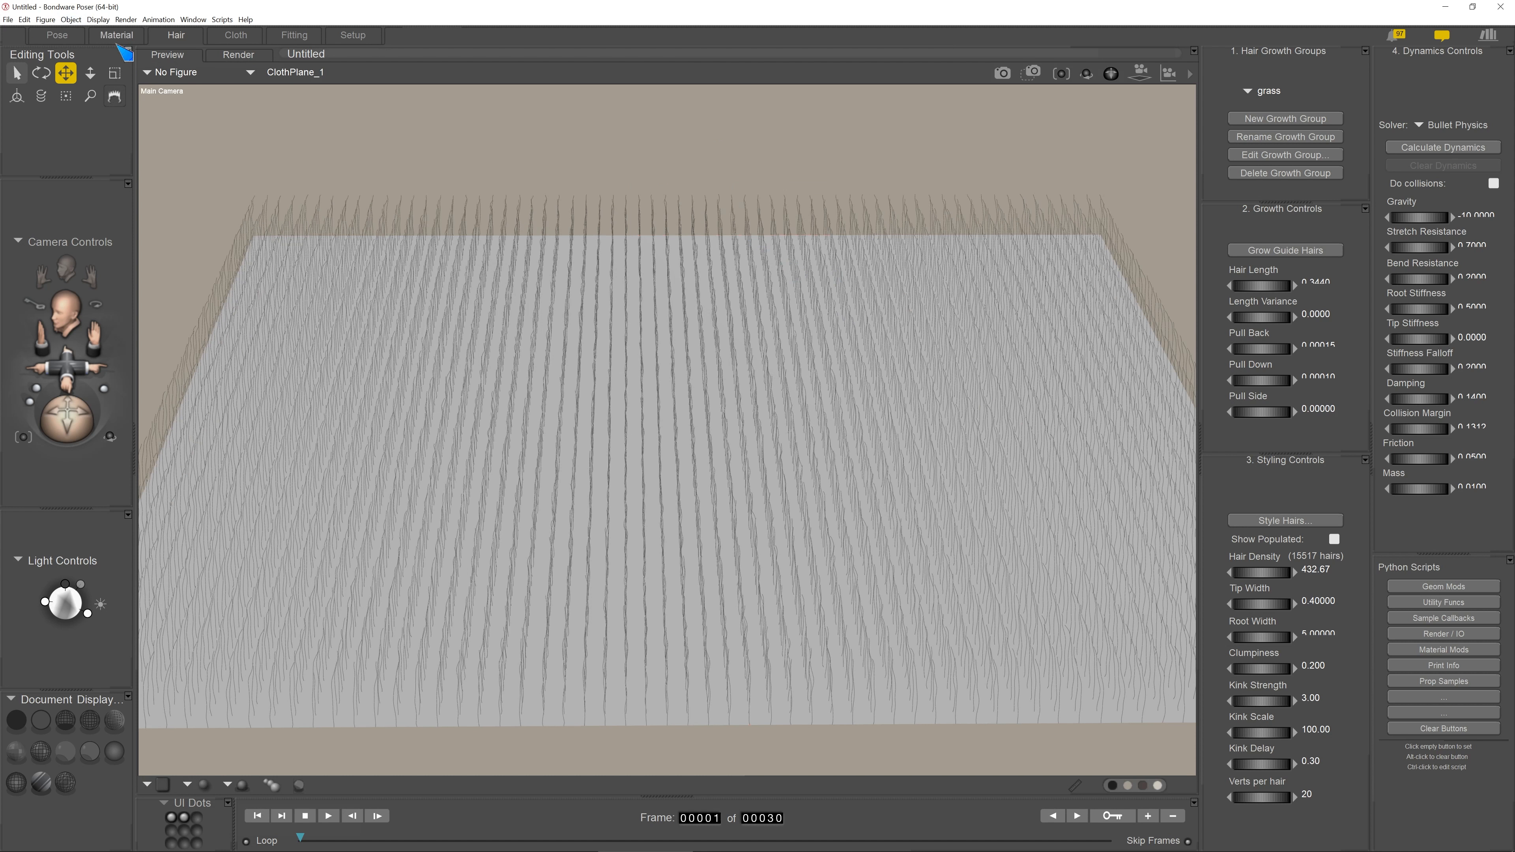
Open the grass prop's Hair material in the Material room and delete its Hair and Noise nodes
{"action": "left_click", "coordinate": [118, 42]}
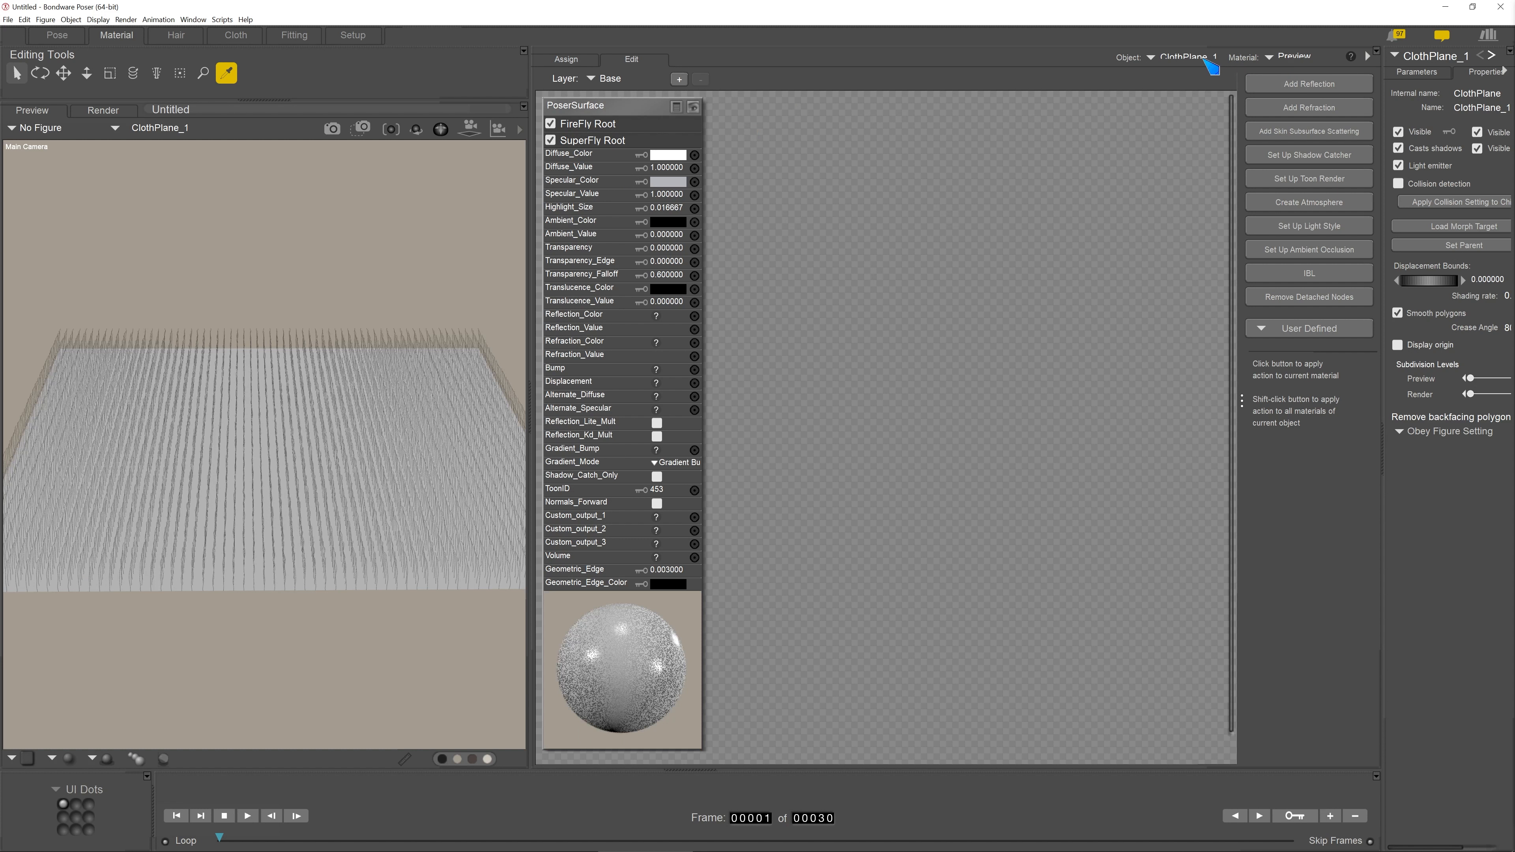
{"action": "left_click", "coordinate": [1197, 59]}
{"action": "mouse_move", "coordinate": [1206, 63]}
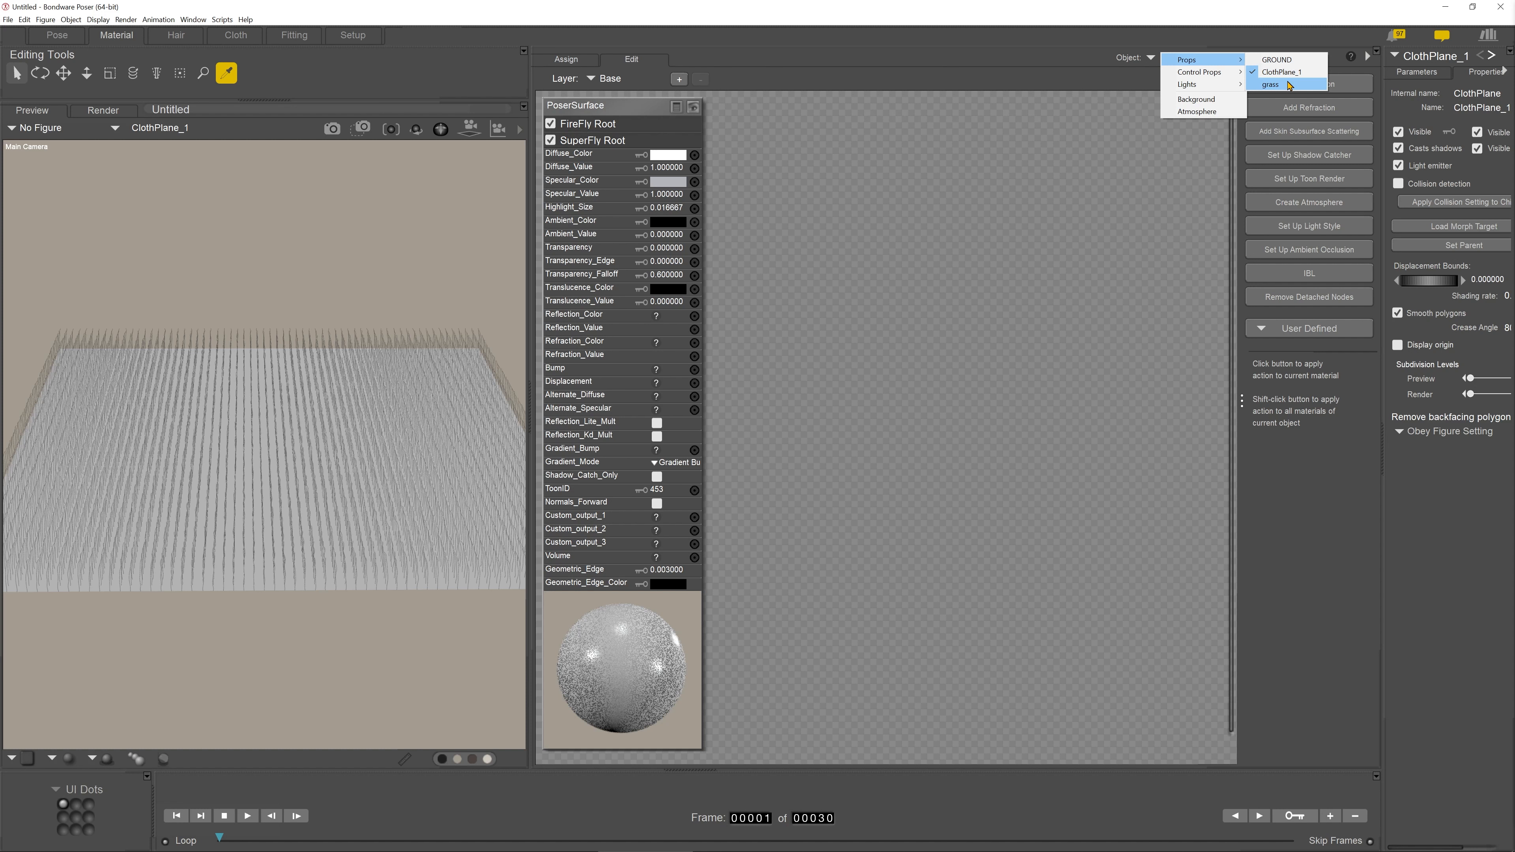
{"action": "left_click", "coordinate": [1287, 84]}
{"action": "left_click_drag", "start_coordinate": [1092, 117], "coordinate": [812, 243]}
{"action": "left_click_drag", "start_coordinate": [822, 120], "coordinate": [866, 337]}
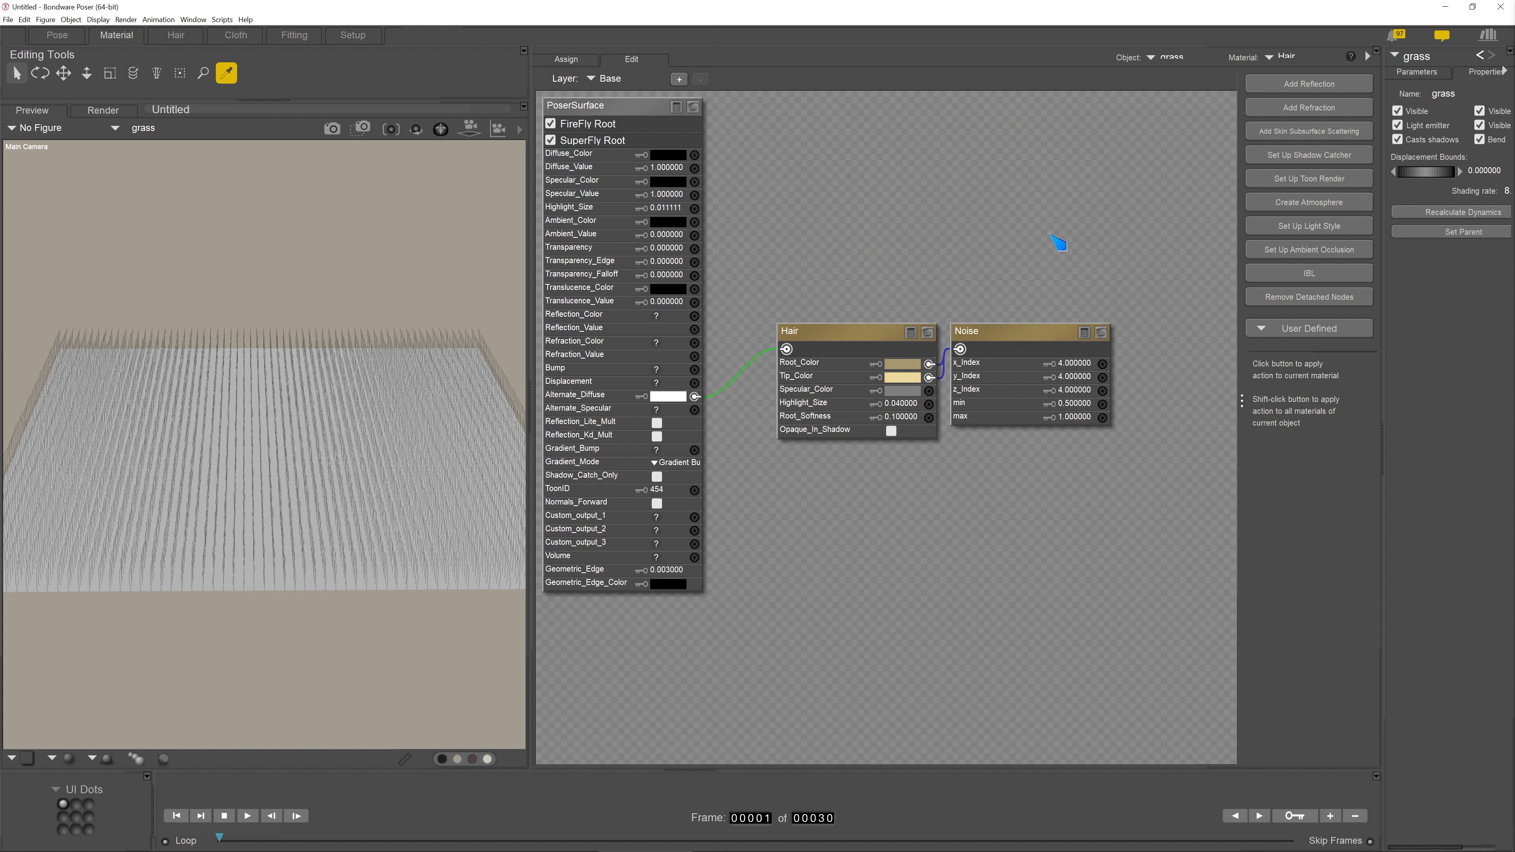
{"action": "key", "text": "Delete"}
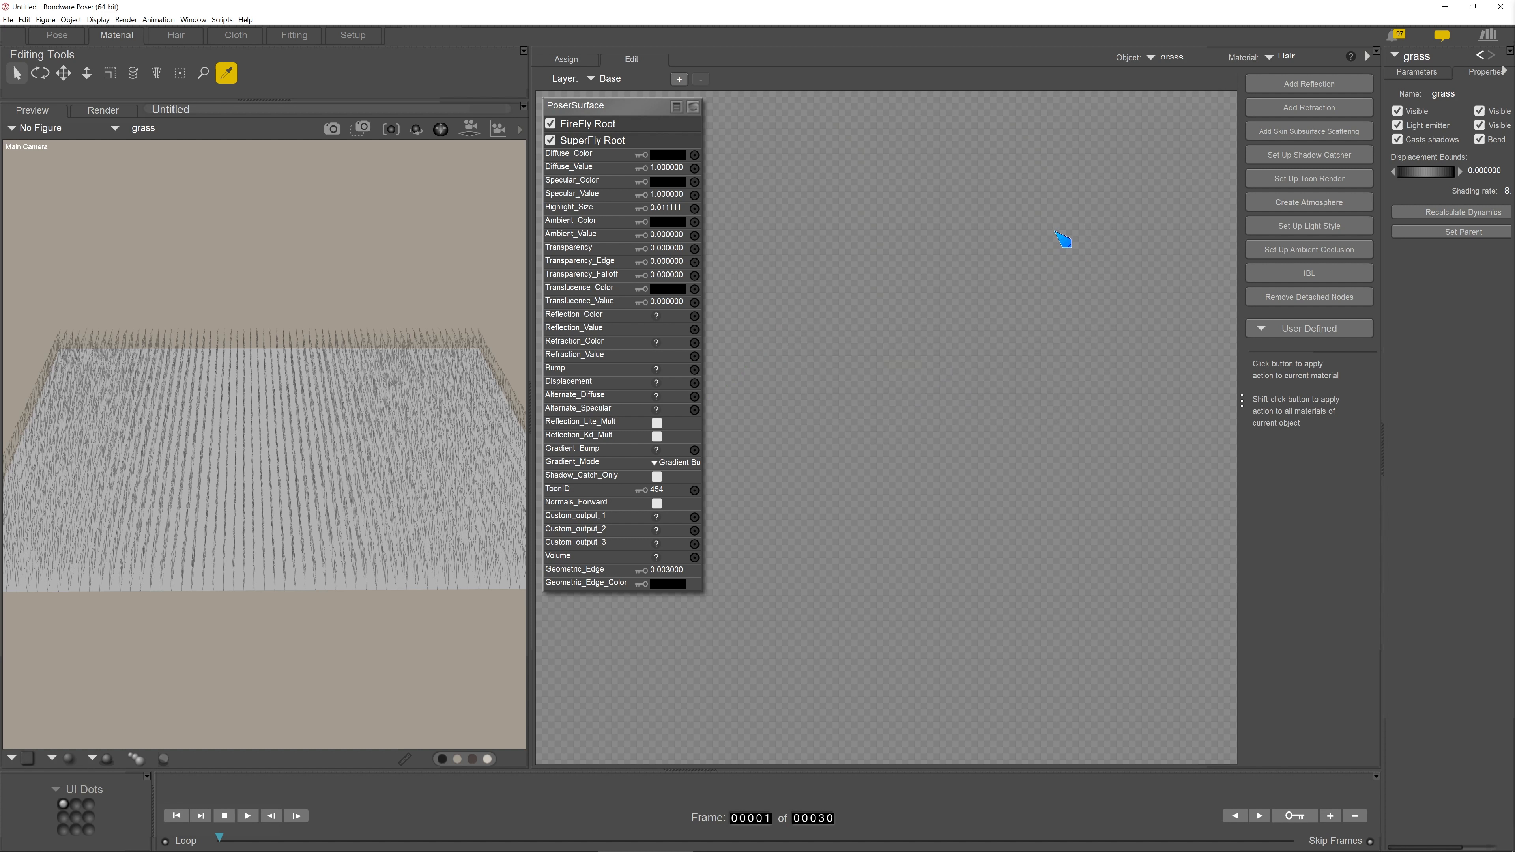
Add a 2D image_map texture node and connect it to the PoserSurface Diffuse_Color
{"action": "right_click", "coordinate": [808, 157]}
{"action": "mouse_move", "coordinate": [871, 162]}
{"action": "mouse_move", "coordinate": [979, 177]}
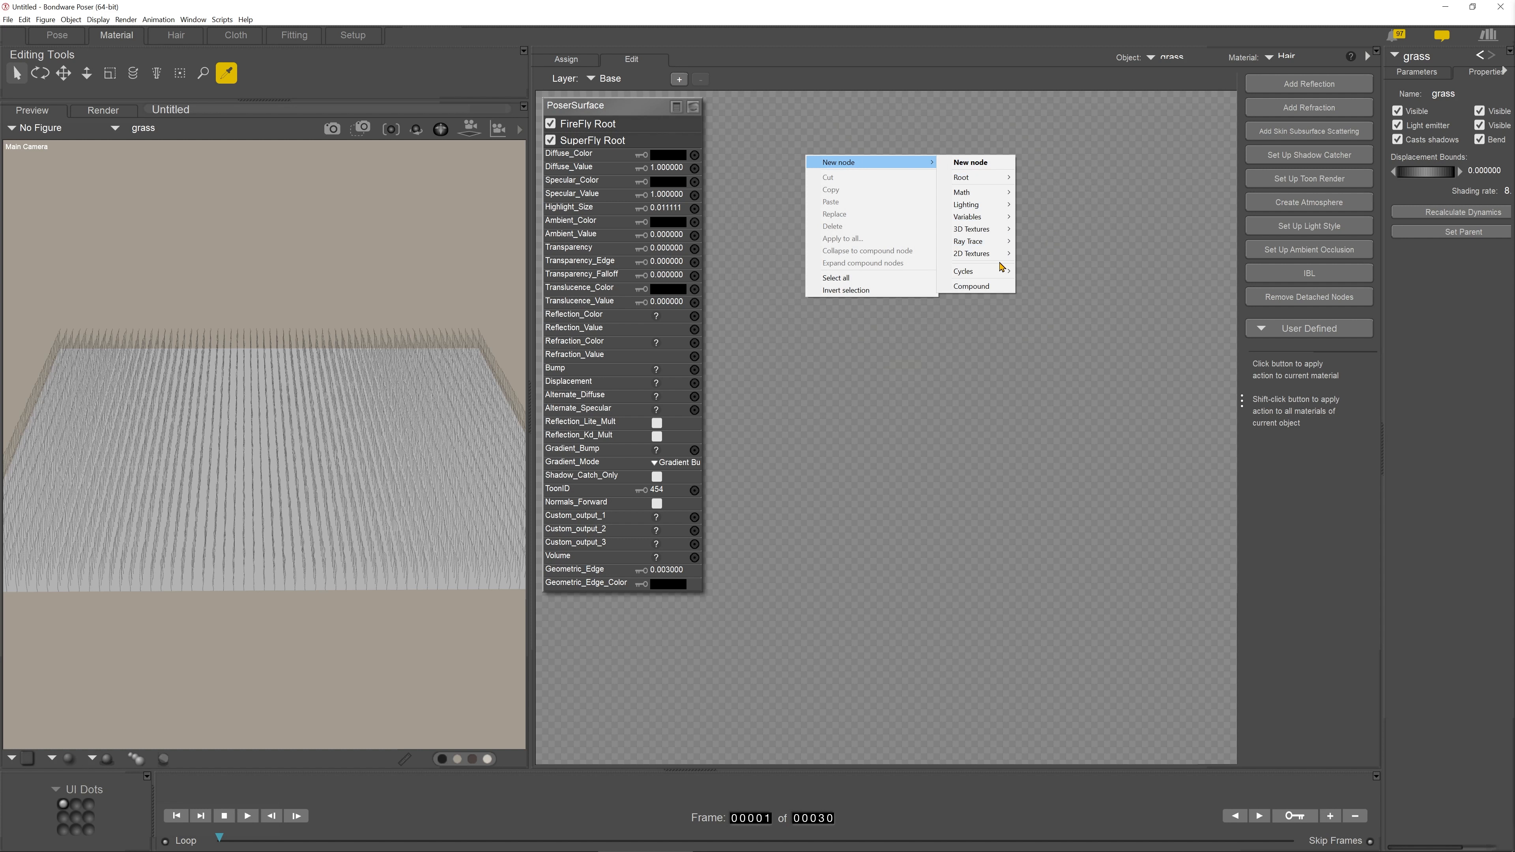
{"action": "mouse_move", "coordinate": [1006, 259]}
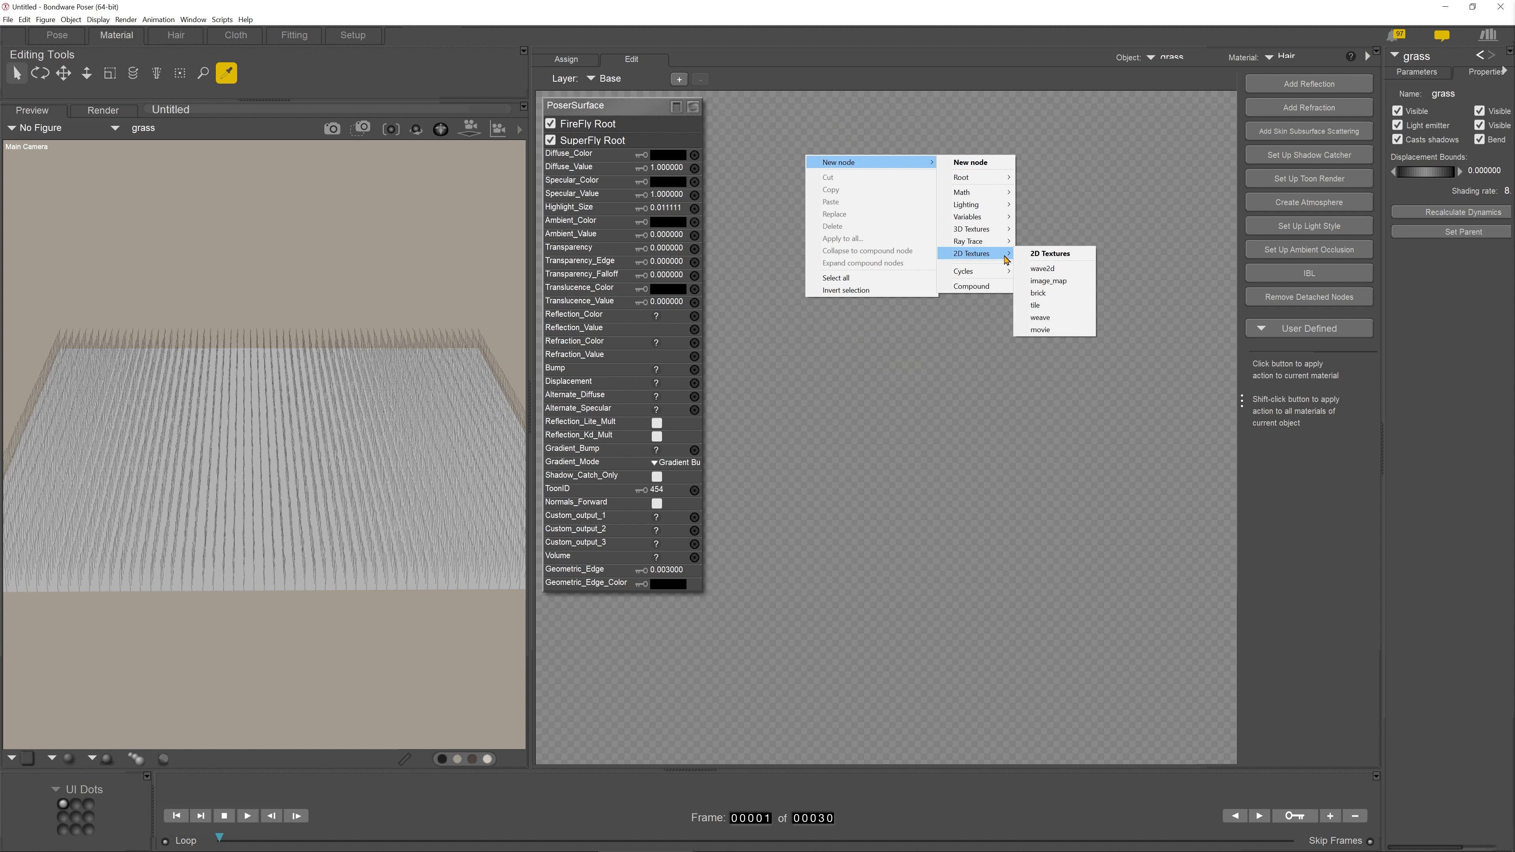
{"action": "left_click", "coordinate": [1068, 282]}
{"action": "left_click_drag", "start_coordinate": [923, 165], "coordinate": [1078, 148]}
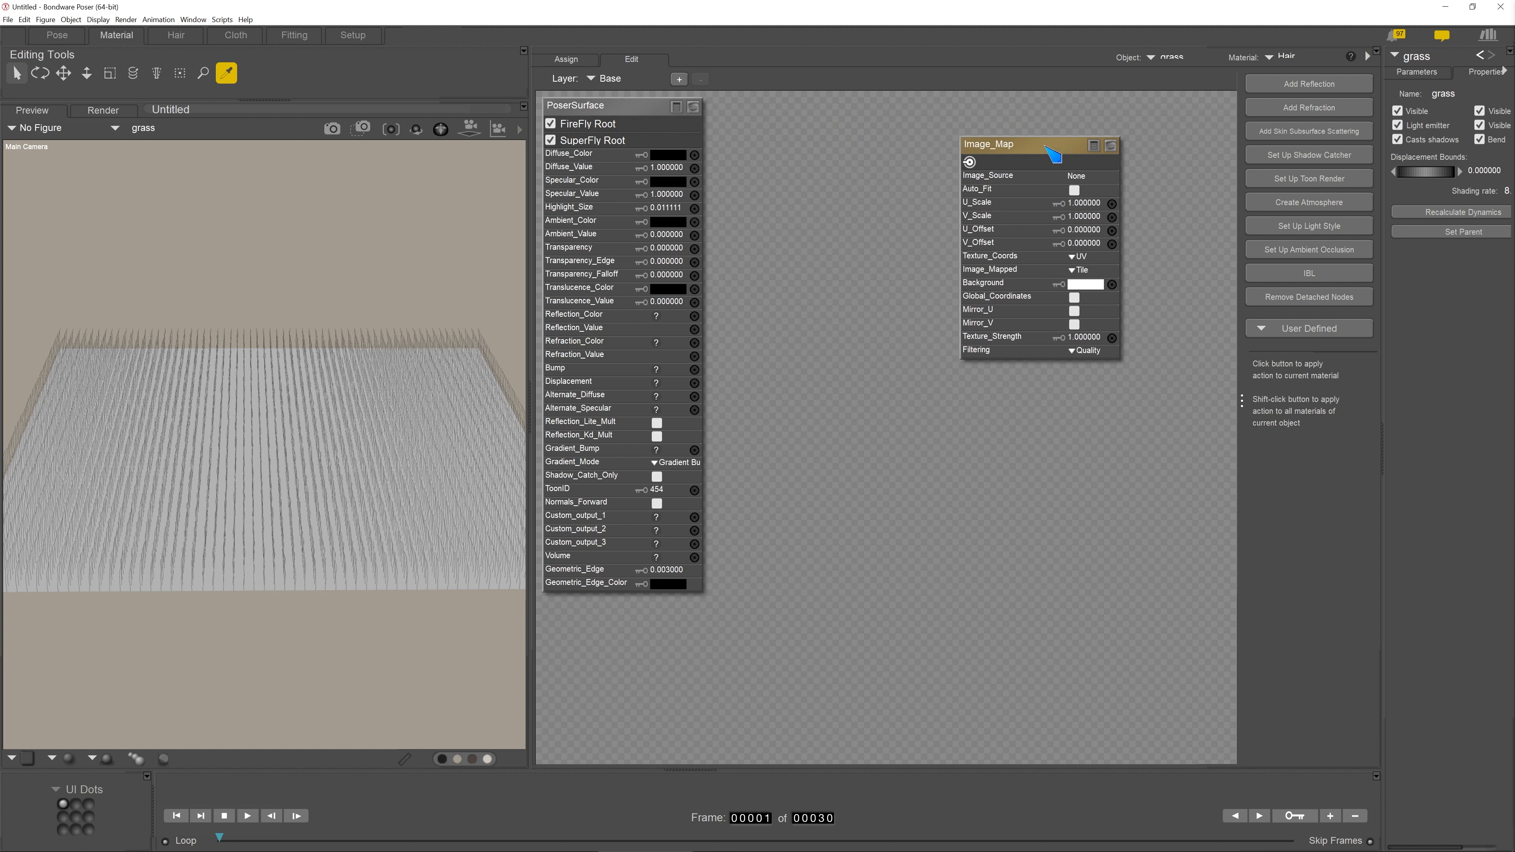
{"action": "left_click_drag", "start_coordinate": [970, 163], "coordinate": [697, 159]}
Set the grass material's Diffuse_Color to white
{"action": "left_click", "coordinate": [669, 155]}
{"action": "left_click", "coordinate": [897, 155]}
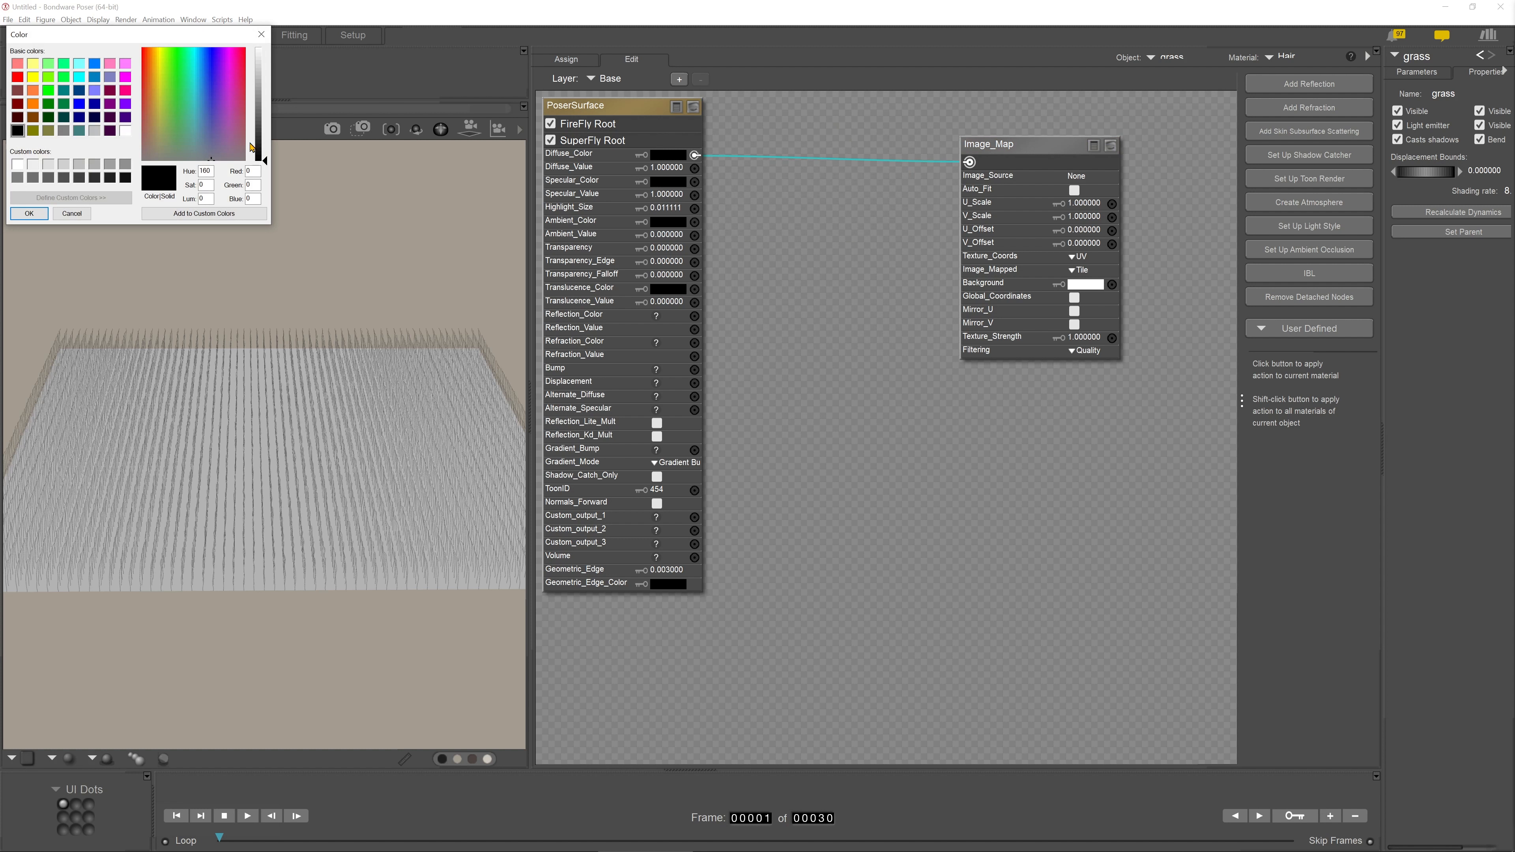
{"action": "left_click", "coordinate": [125, 132]}
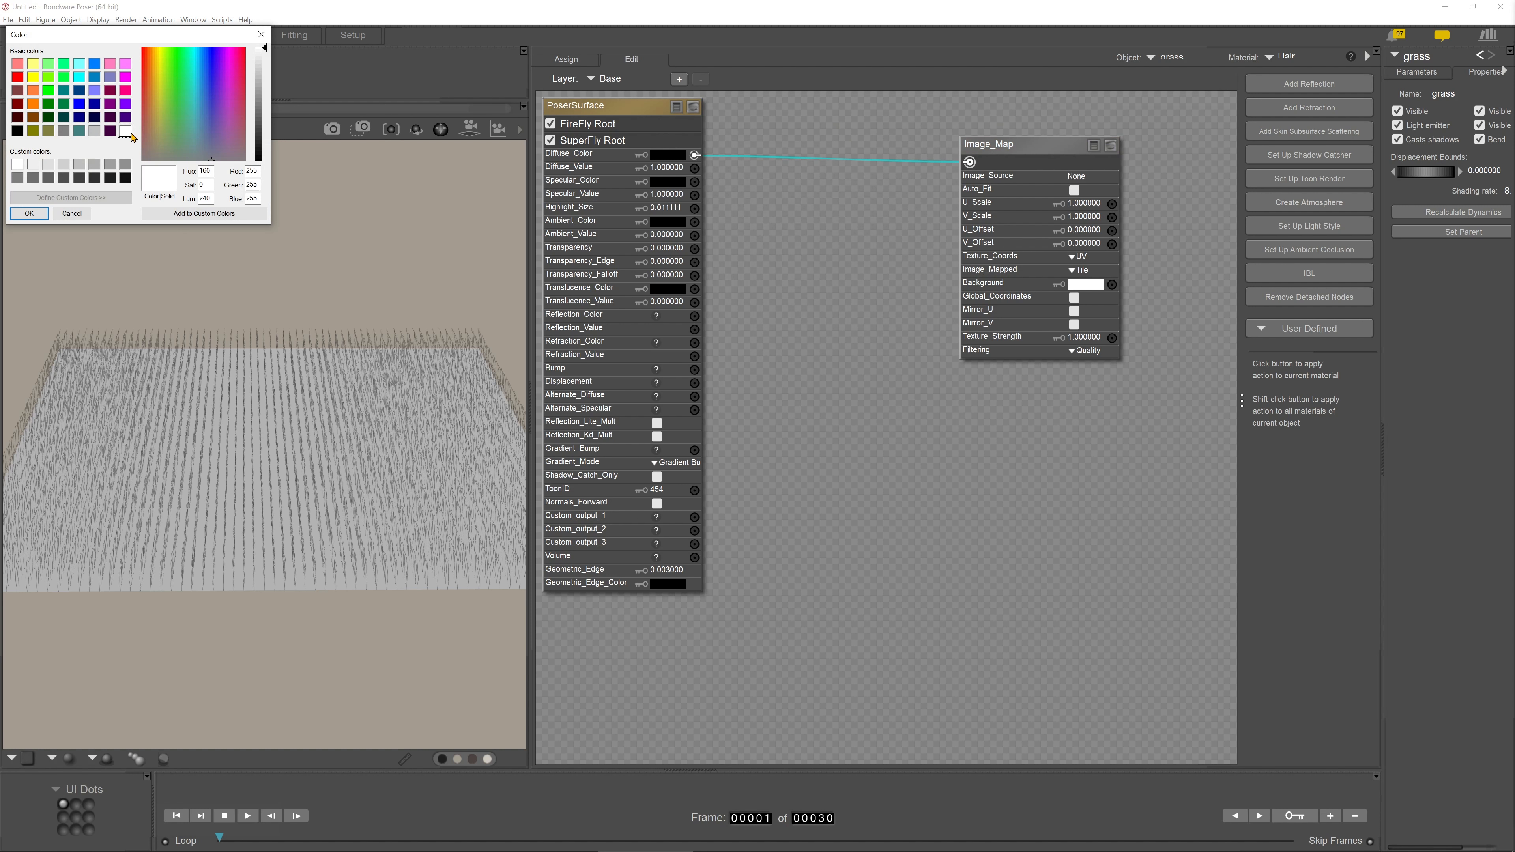
{"action": "left_click", "coordinate": [29, 213]}
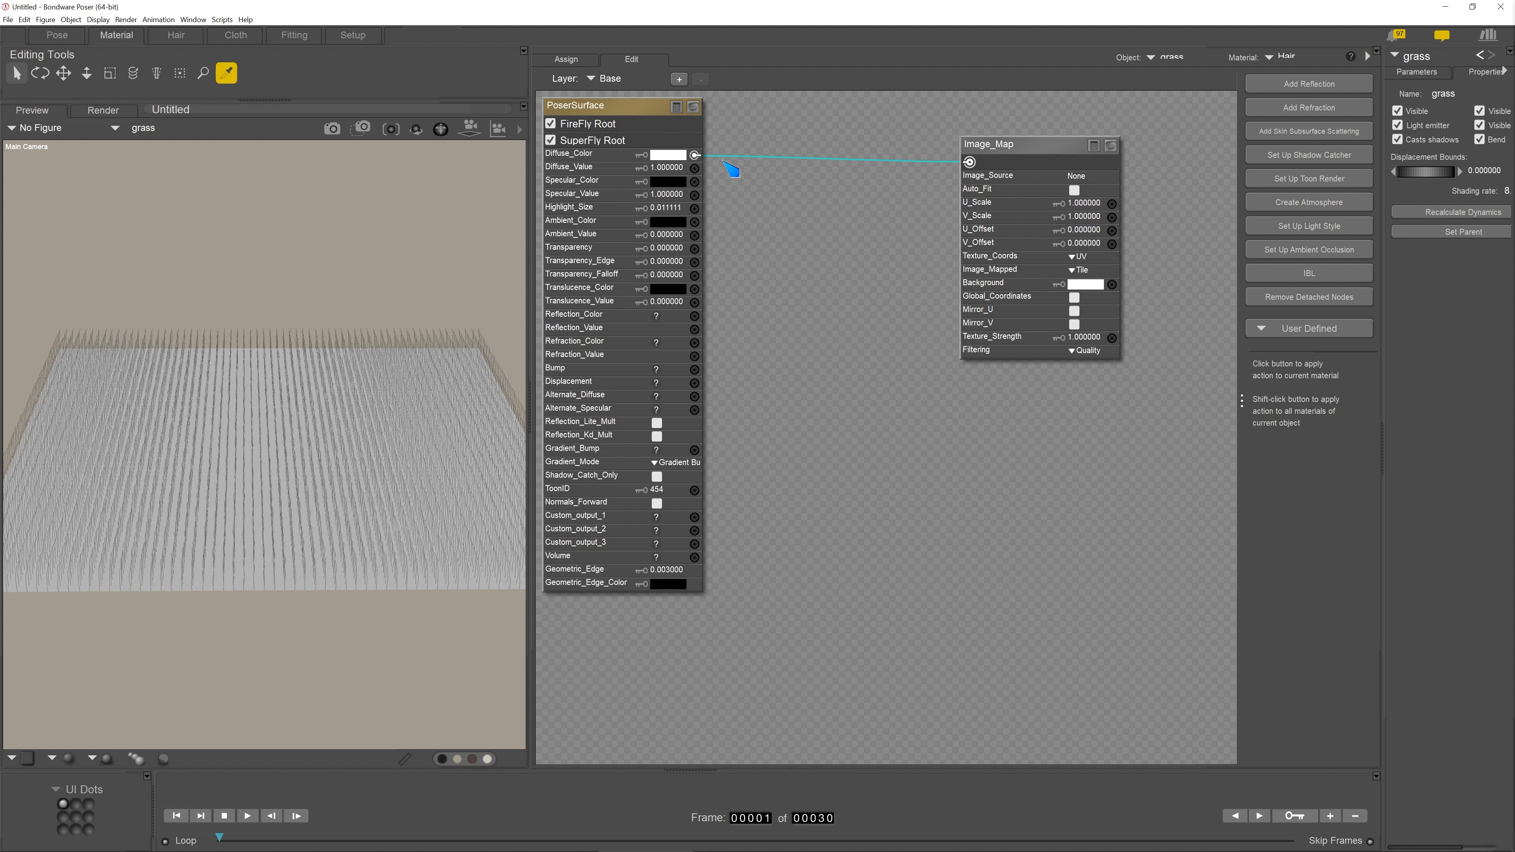
Load grass.jpg as the Image_Map source and show the previews of the PoserSurface and Image_Map nodes
{"action": "left_click", "coordinate": [1087, 177]}
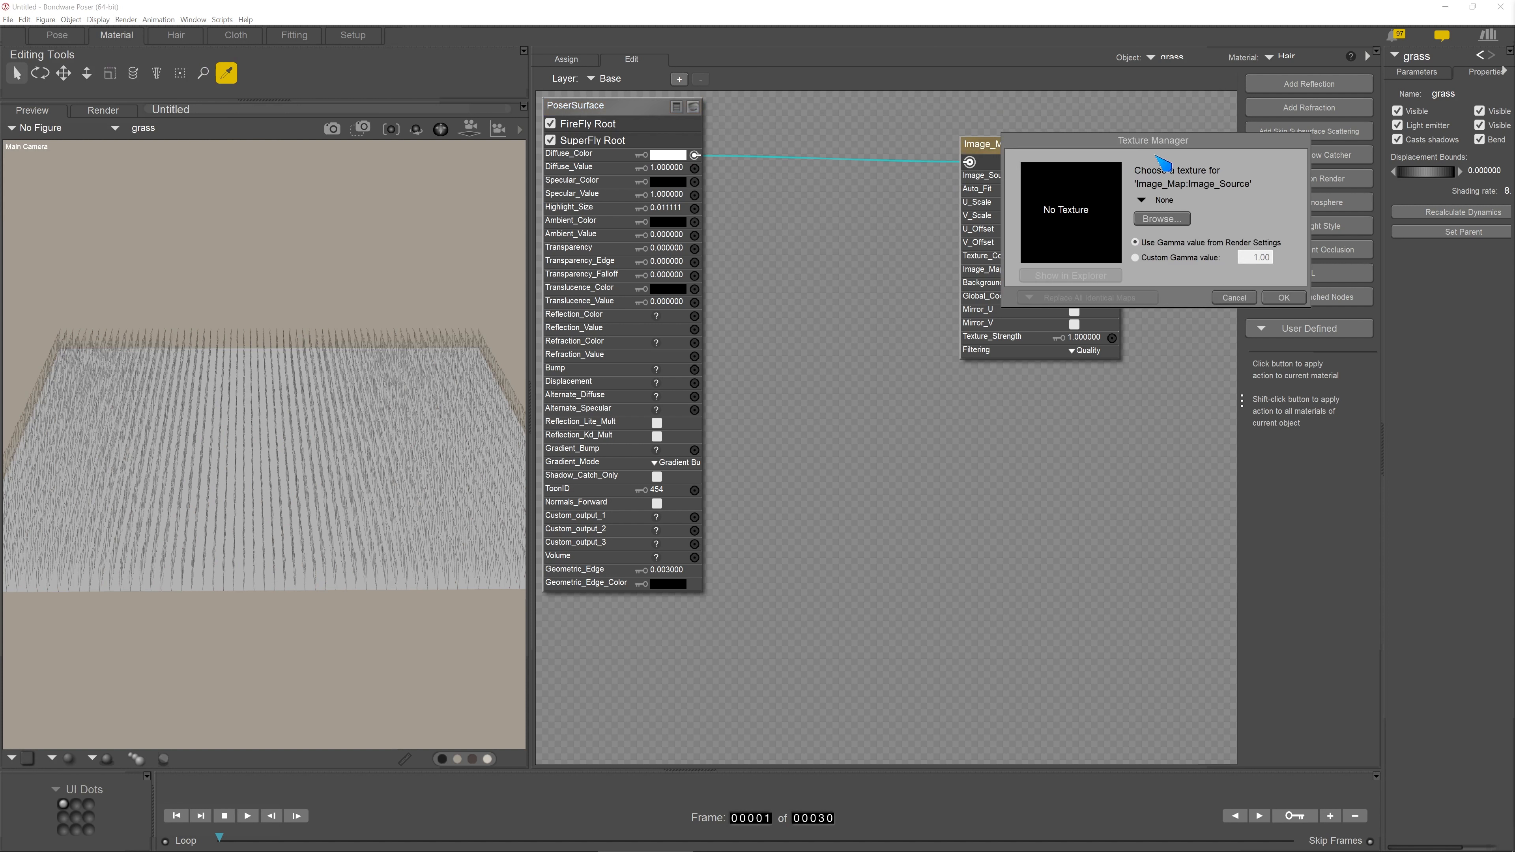
{"action": "left_click", "coordinate": [1181, 219]}
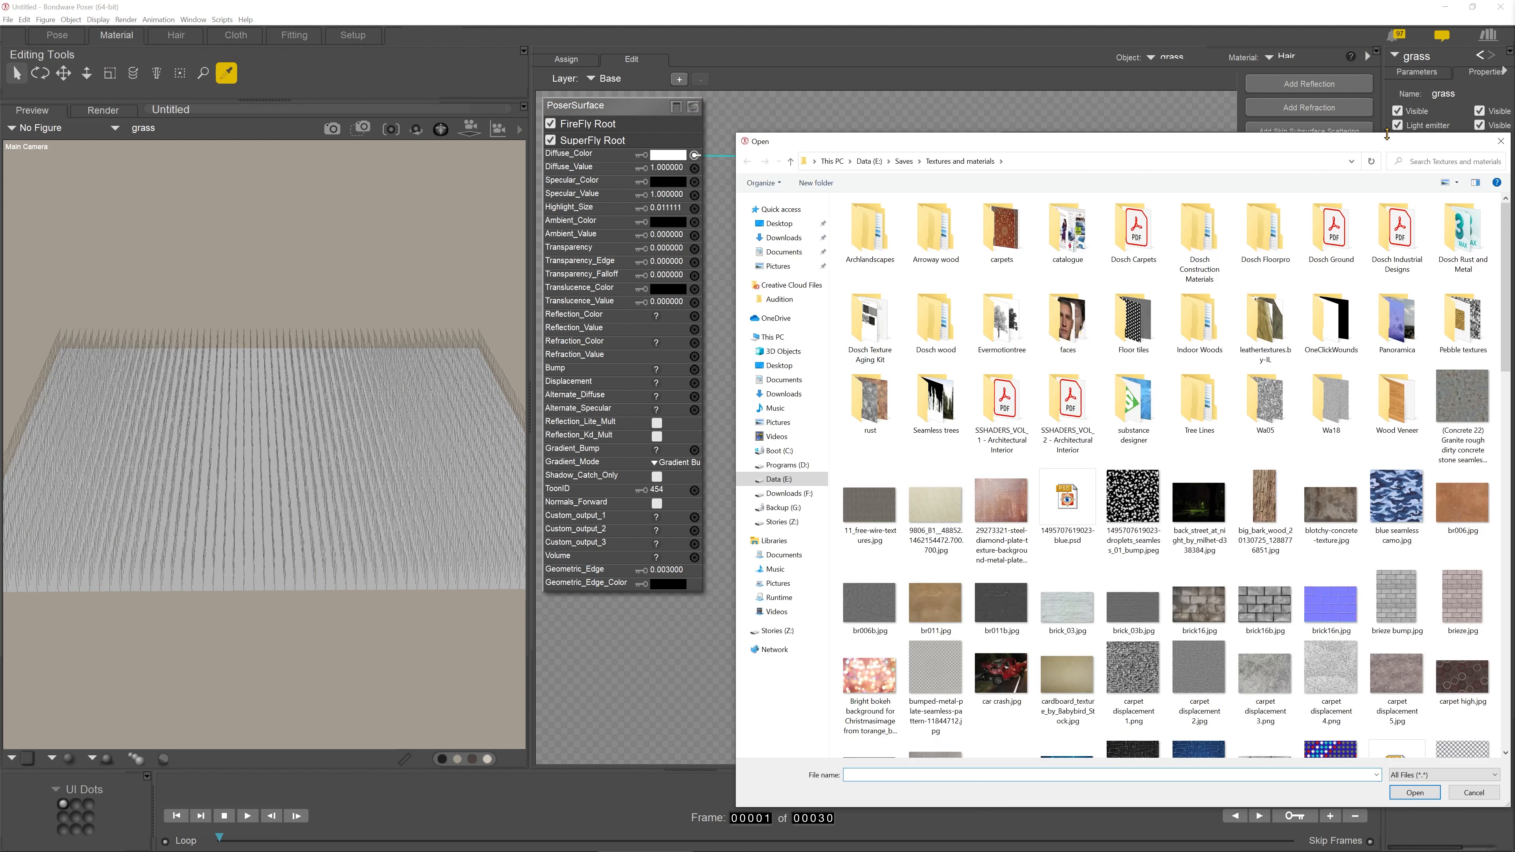
{"action": "scroll", "coordinate": [1363, 552], "scroll_direction": "down", "scroll_amount": 20}
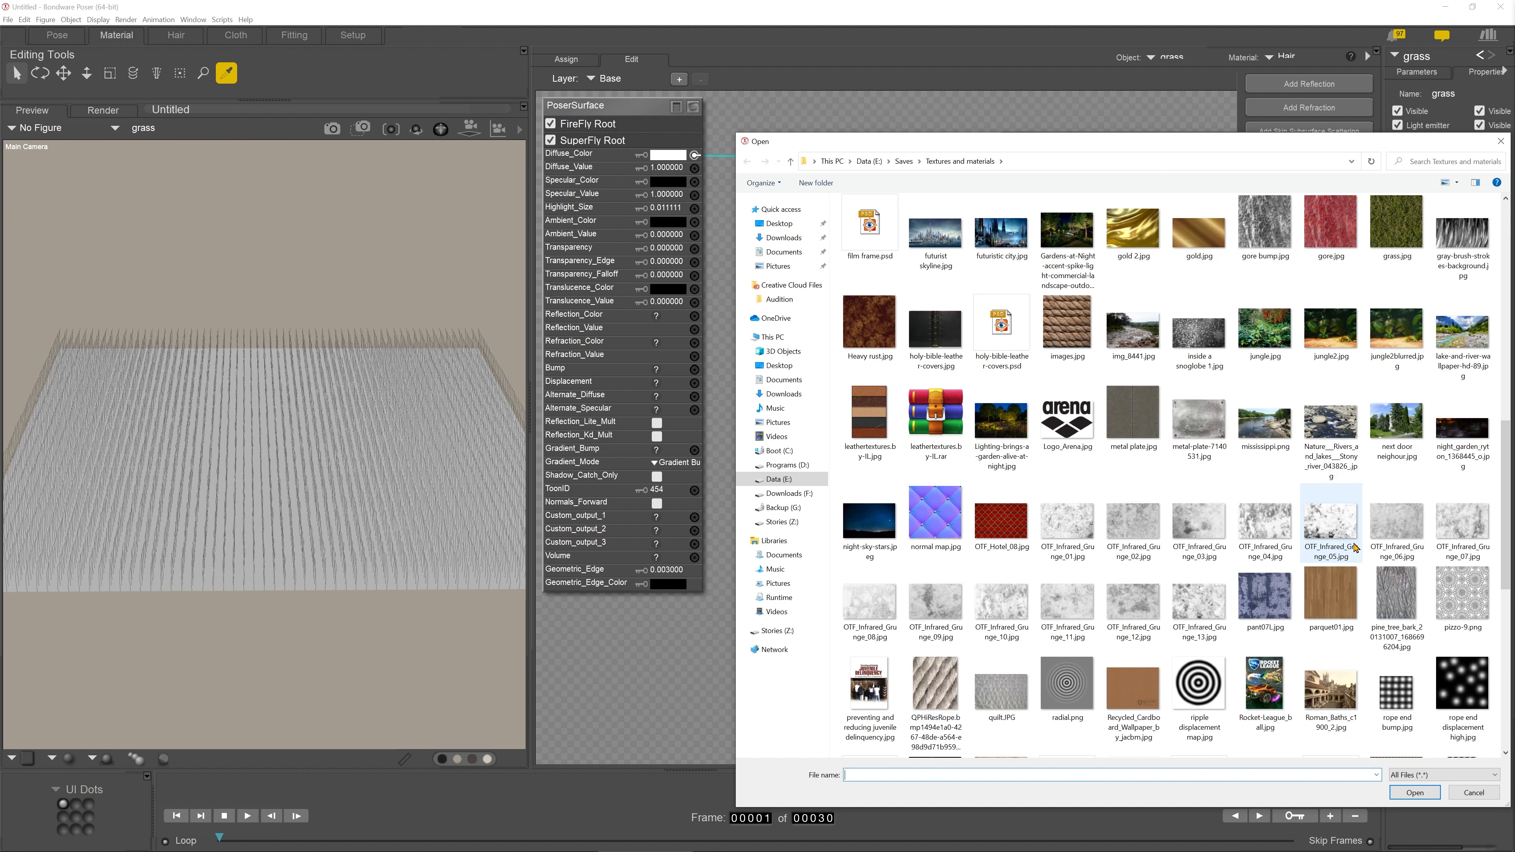
{"action": "double_click", "coordinate": [1396, 223]}
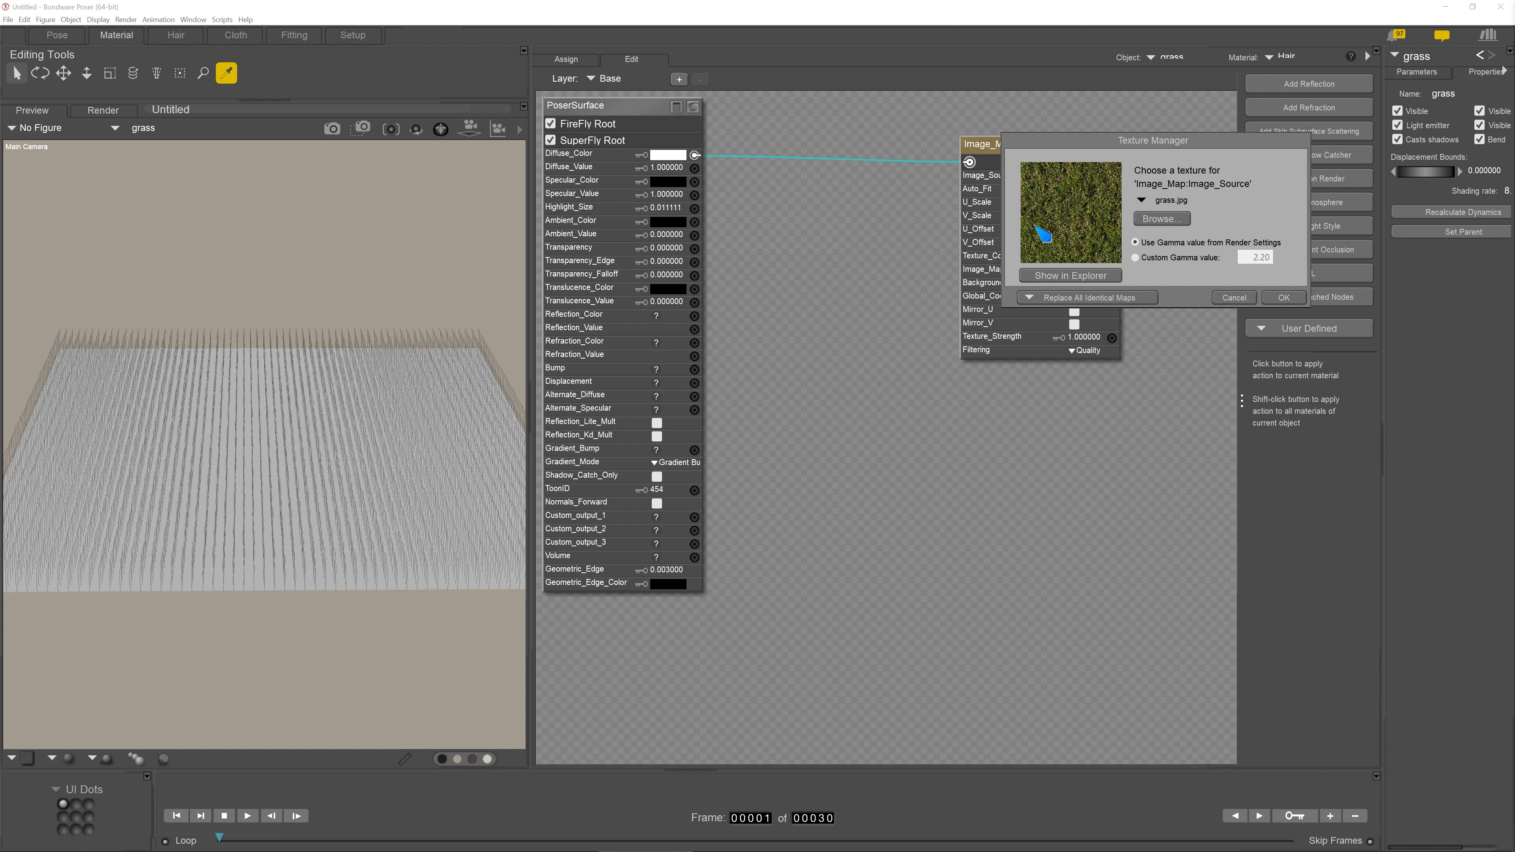
{"action": "left_click", "coordinate": [1289, 298]}
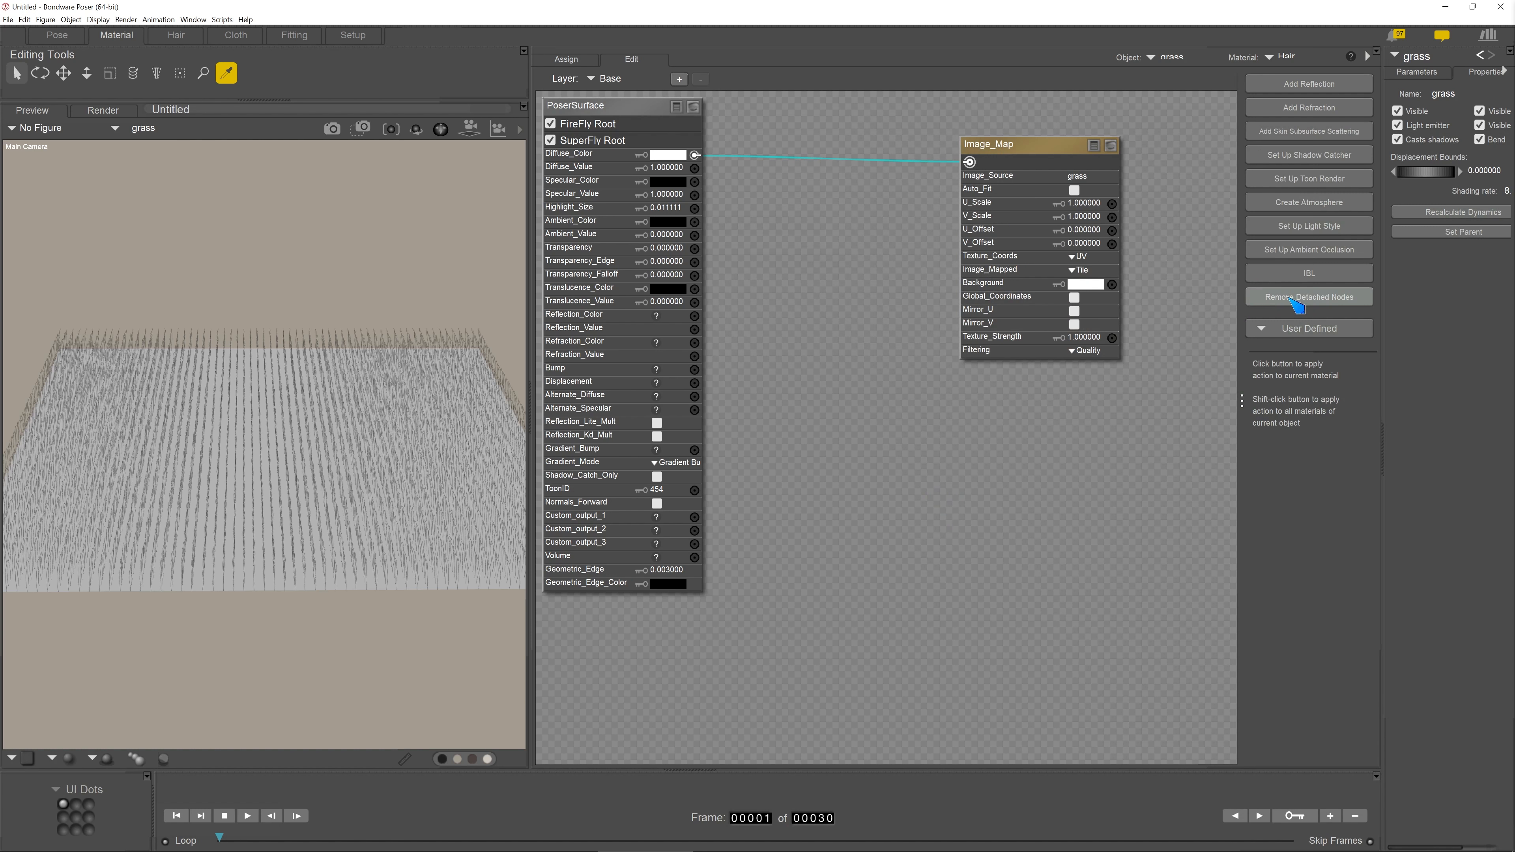
{"action": "left_click", "coordinate": [694, 107]}
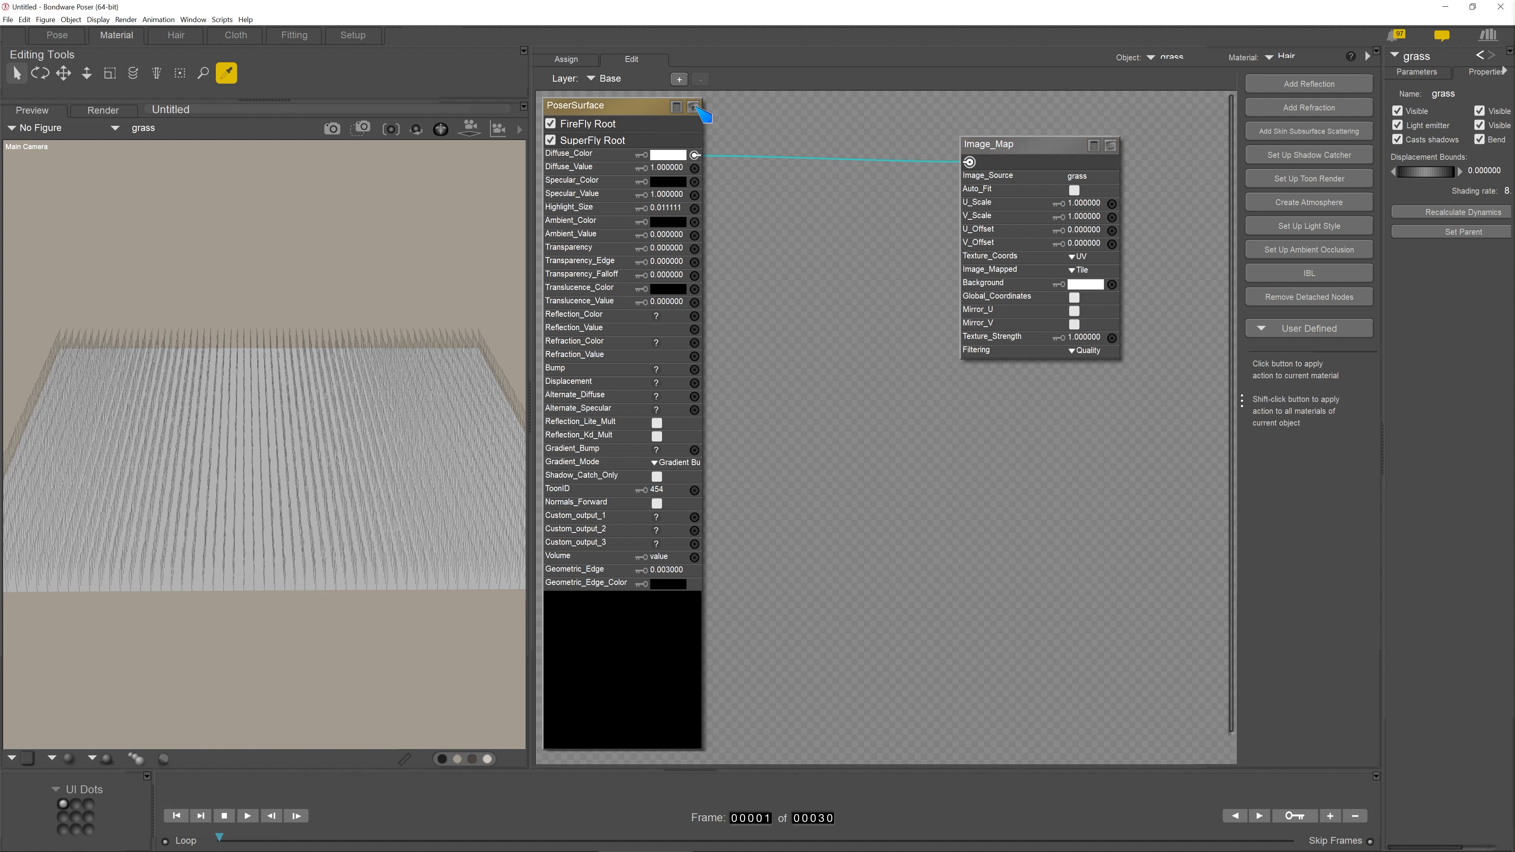
{"action": "left_click", "coordinate": [1112, 146]}
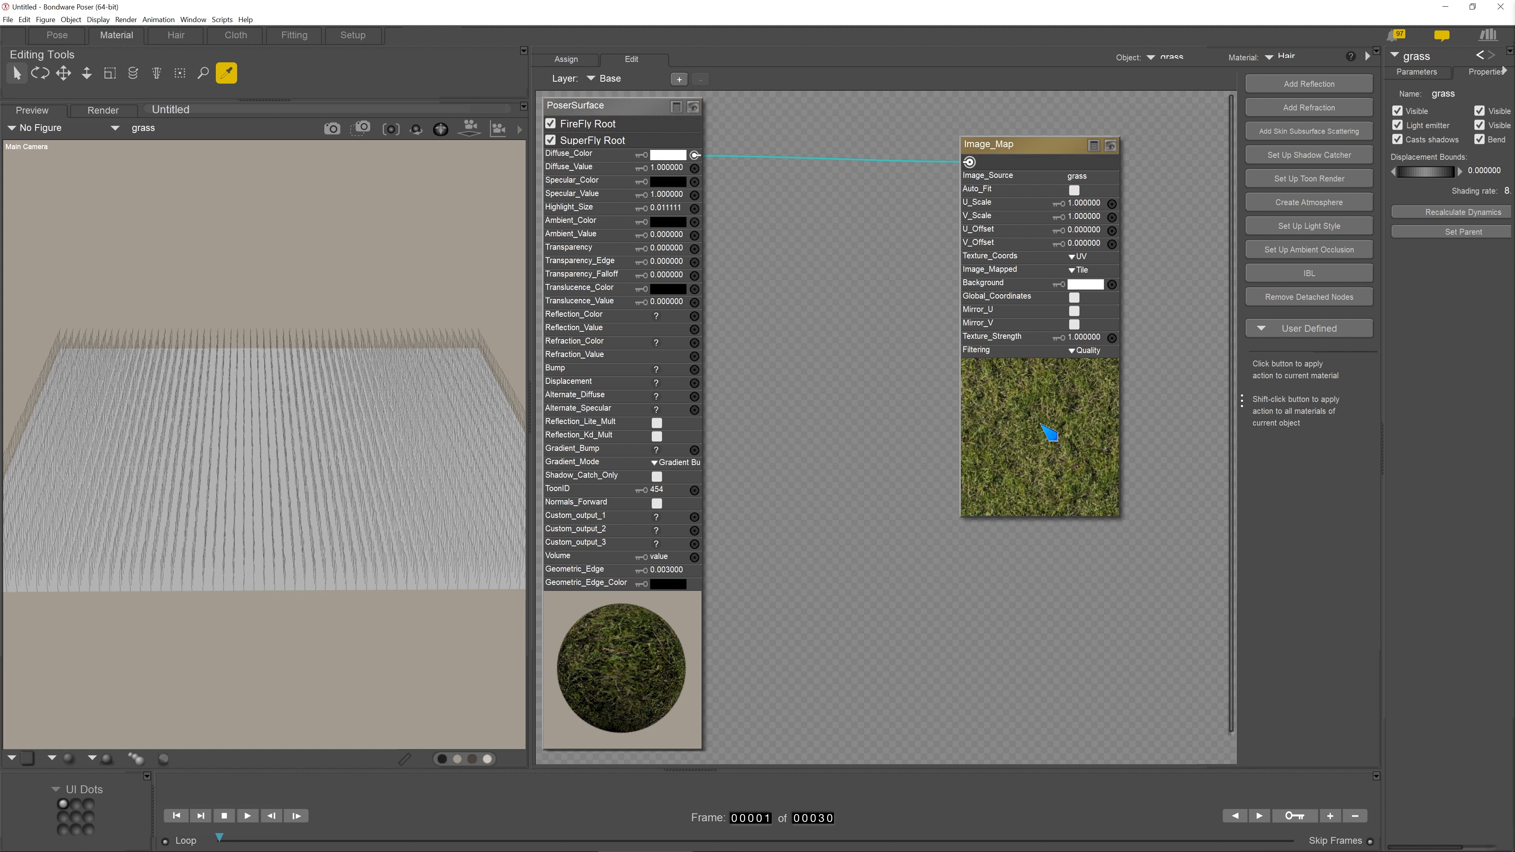
Set the grass material's Specular_Color to white and its Specular_Value to .1
{"action": "left_click", "coordinate": [675, 183]}
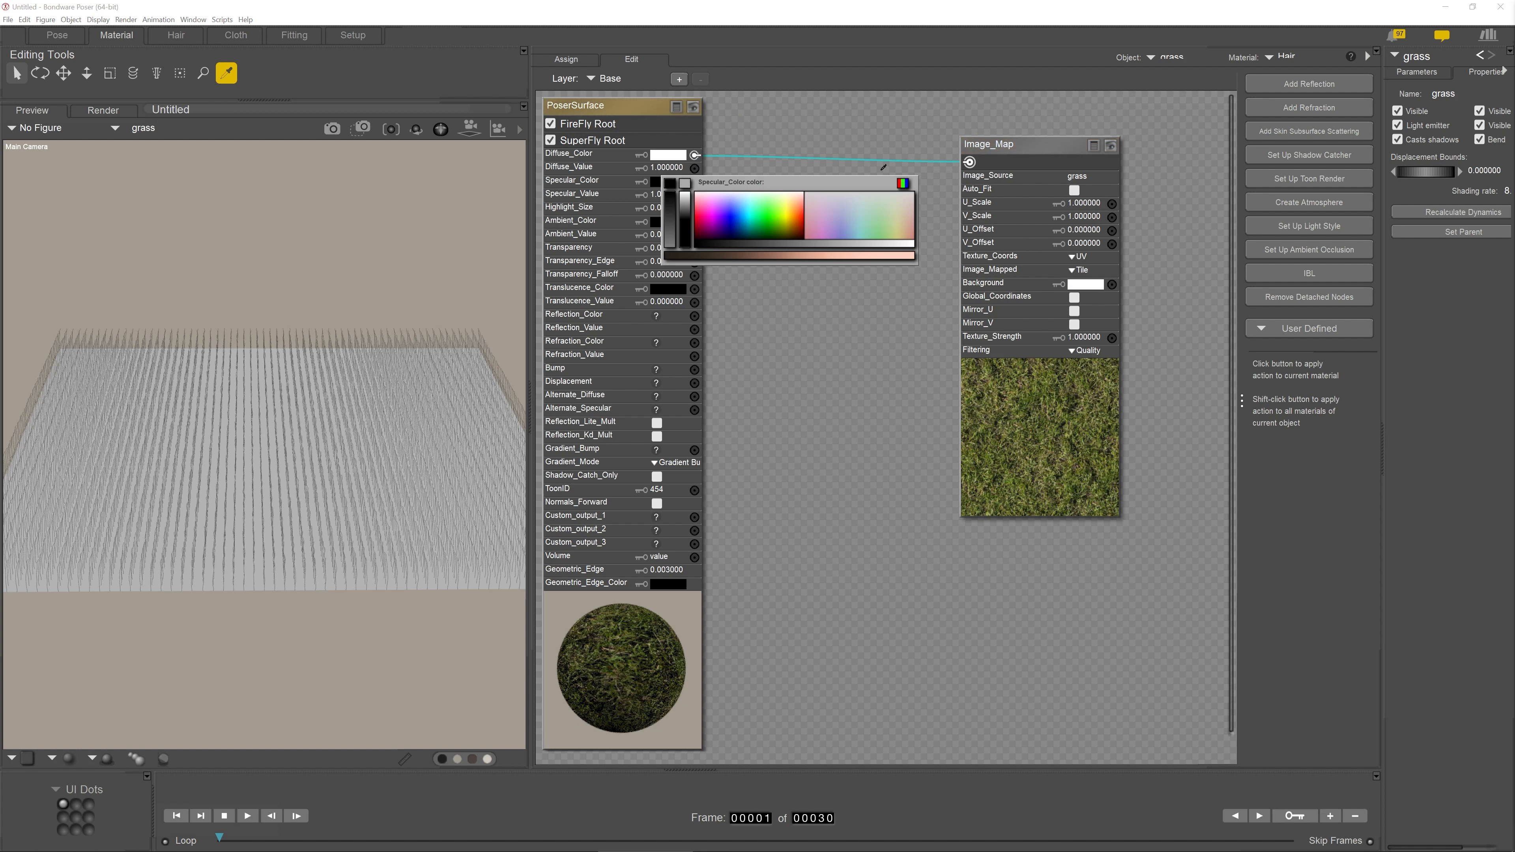
{"action": "left_click", "coordinate": [903, 182]}
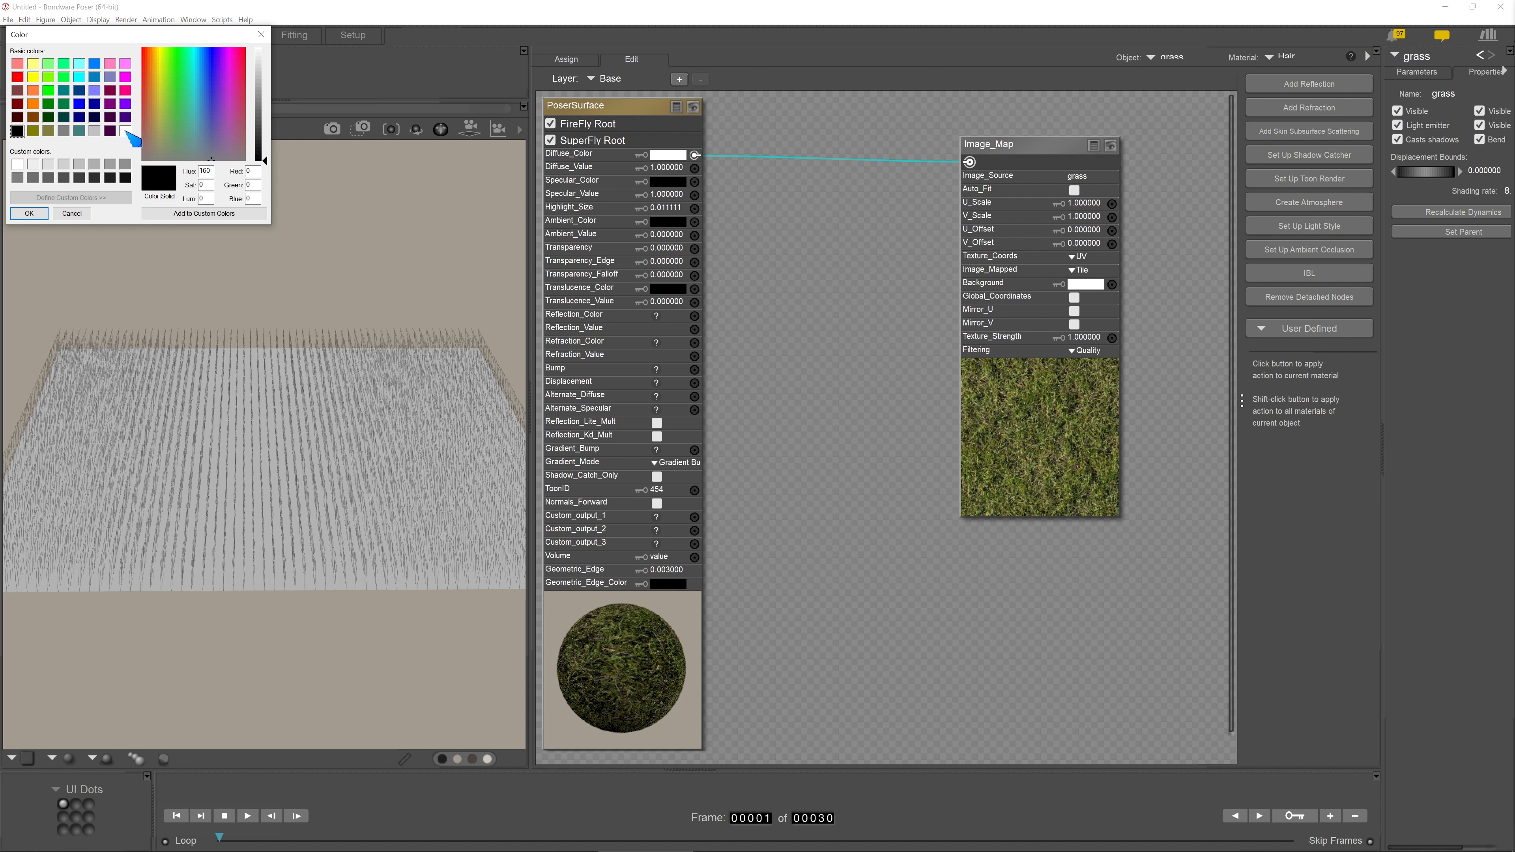
{"action": "left_click", "coordinate": [126, 130]}
{"action": "left_click", "coordinate": [29, 213]}
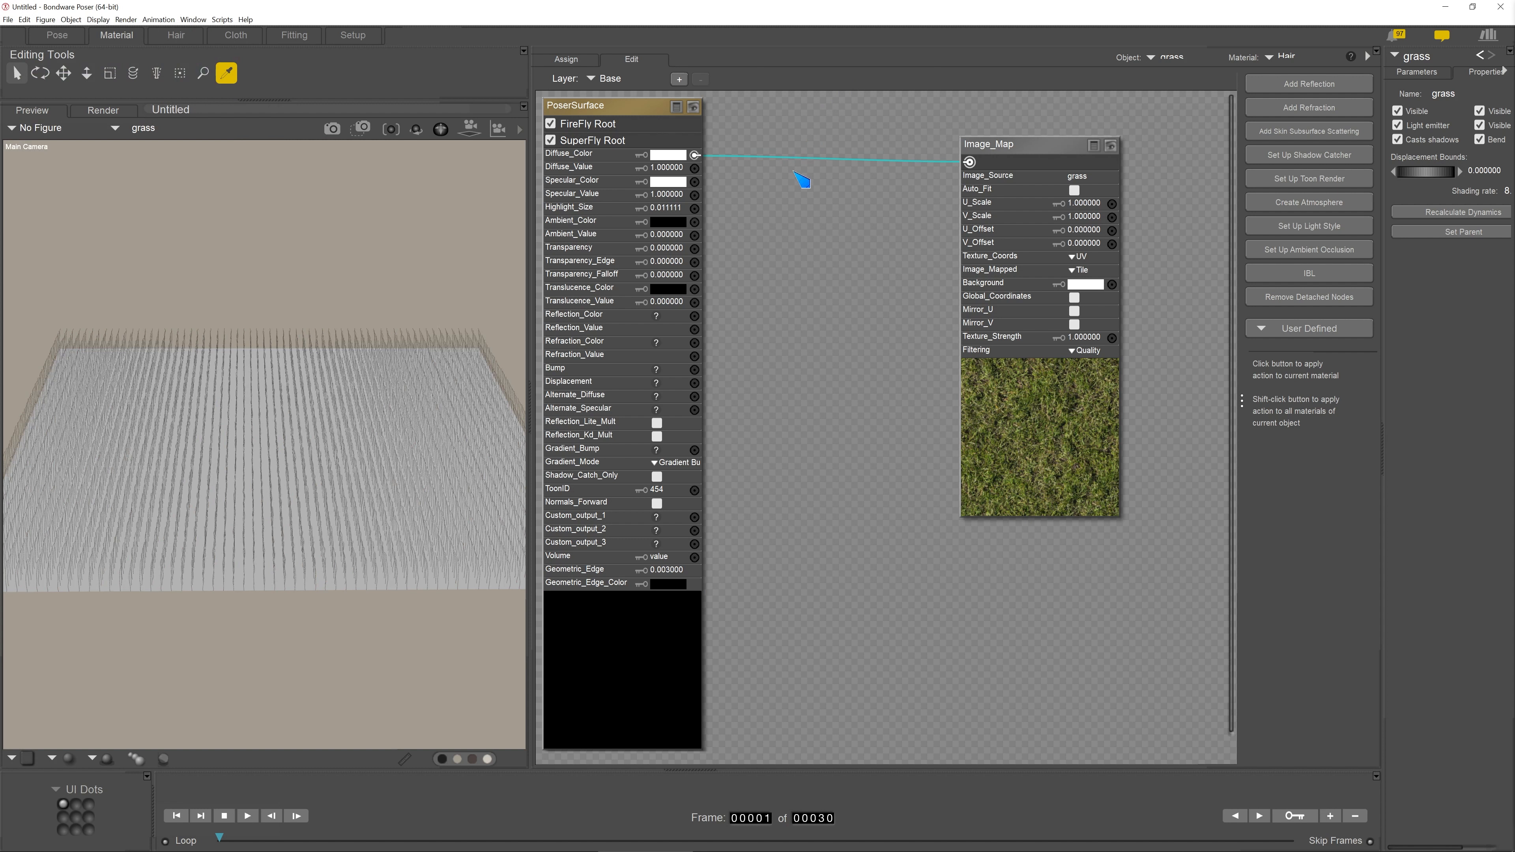
{"action": "left_click", "coordinate": [663, 199]}
{"action": "type", "text": ".1"}
{"action": "key", "text": "Return"}
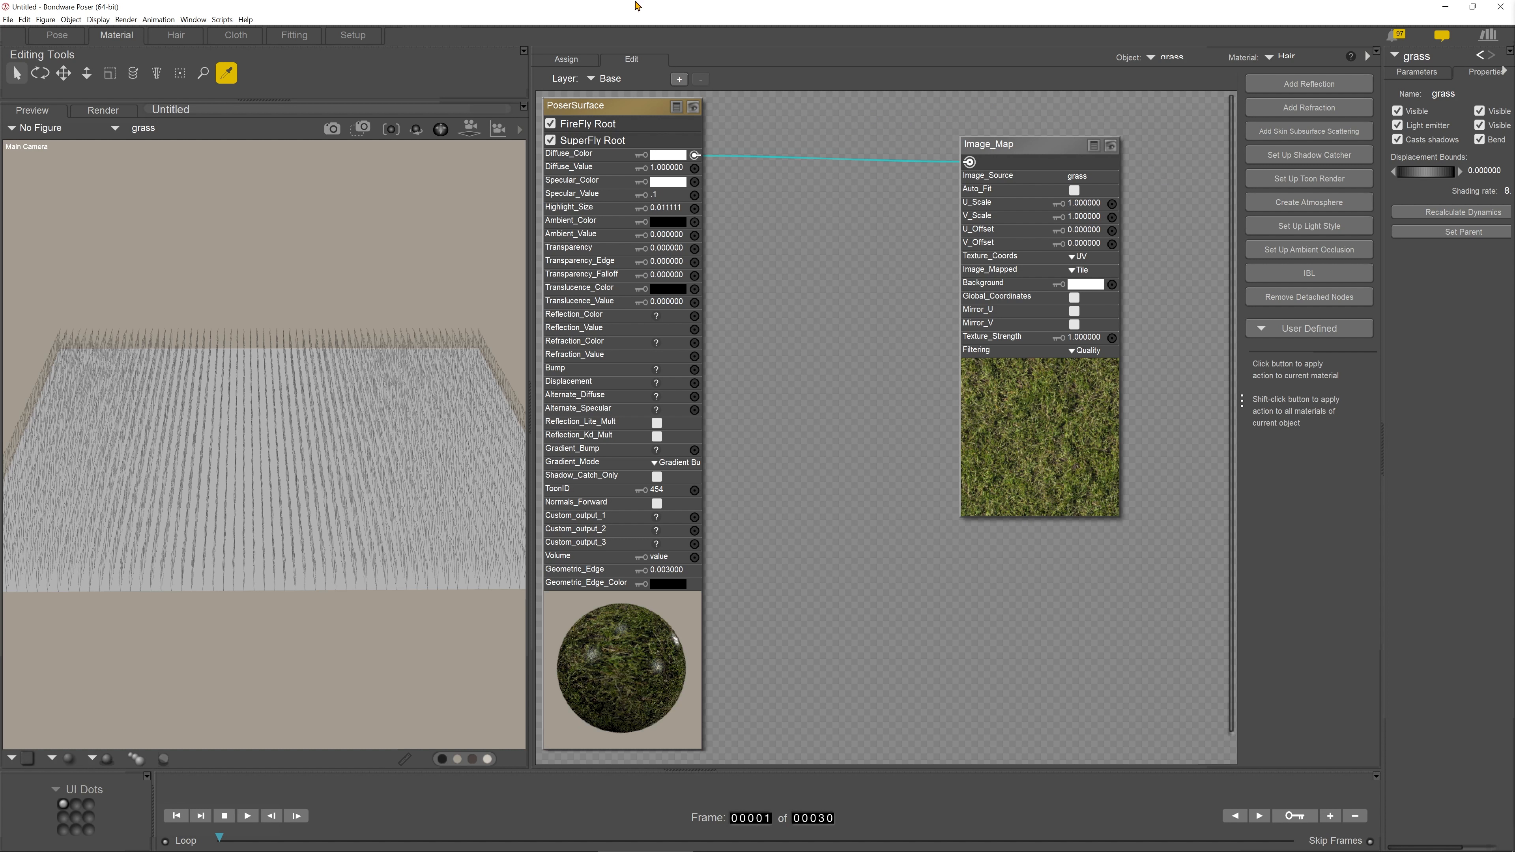
Return to the Pose room and area-render a patch at the far edge of the grass
{"action": "left_click", "coordinate": [57, 35]}
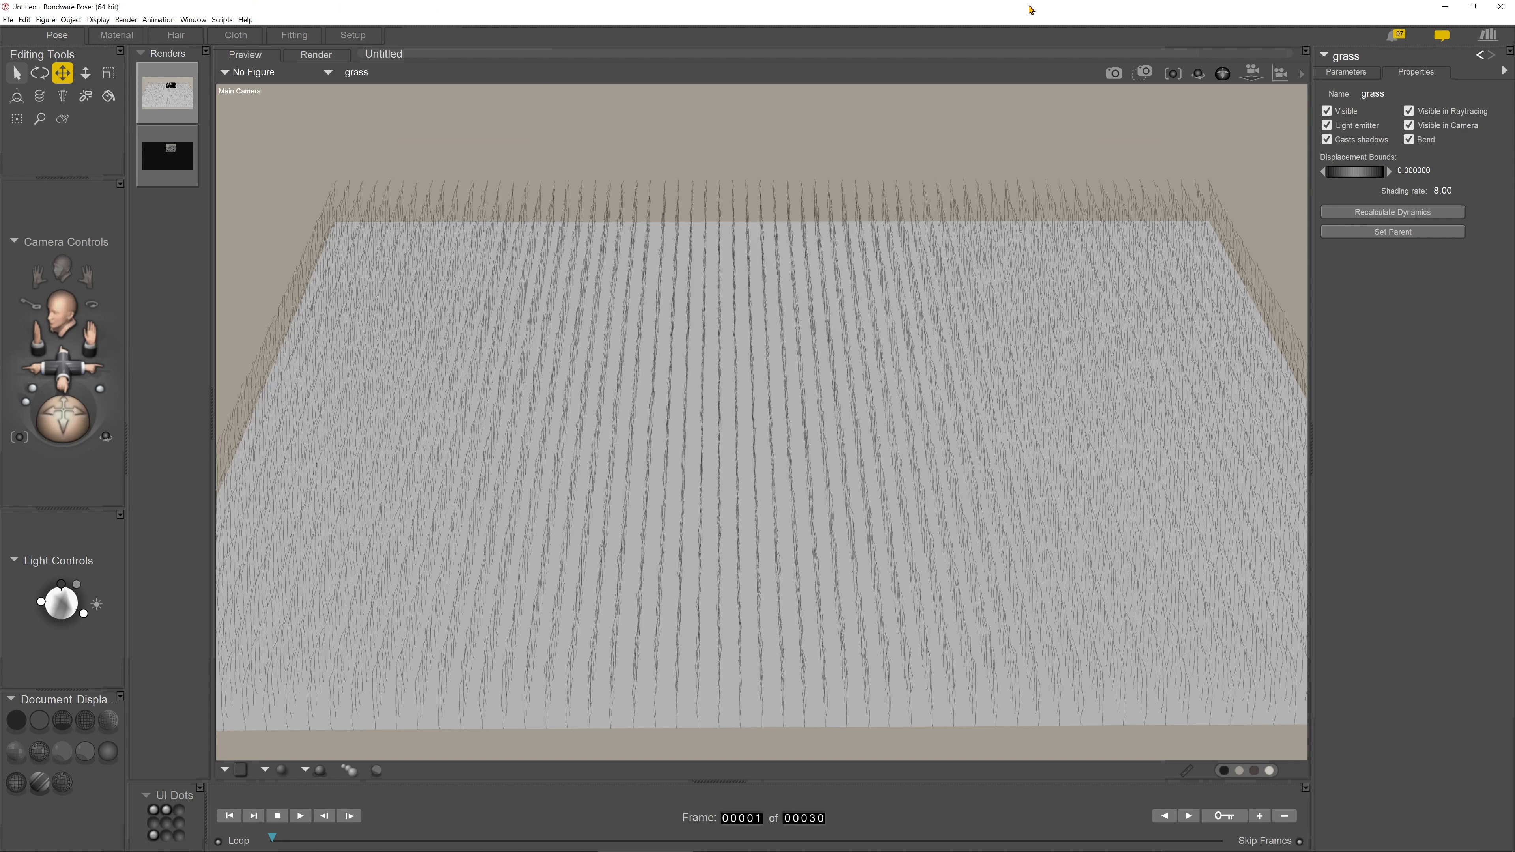
{"action": "left_click", "coordinate": [1150, 75]}
{"action": "key", "text": "ctrl+r"}
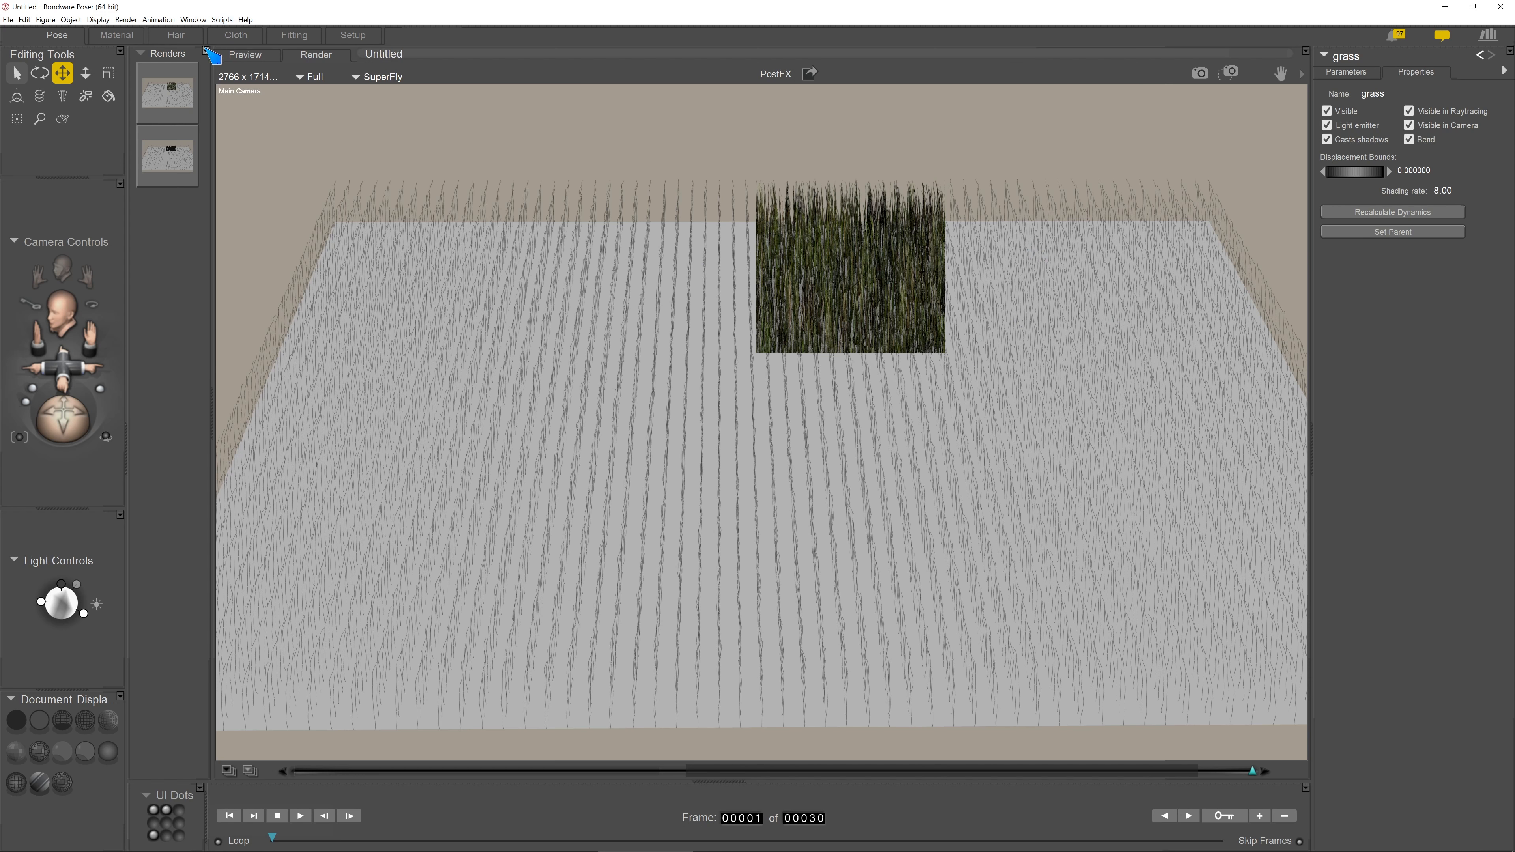
In the Hair room, move the camera close to the front grass blades and area-render them
{"action": "left_click", "coordinate": [176, 35]}
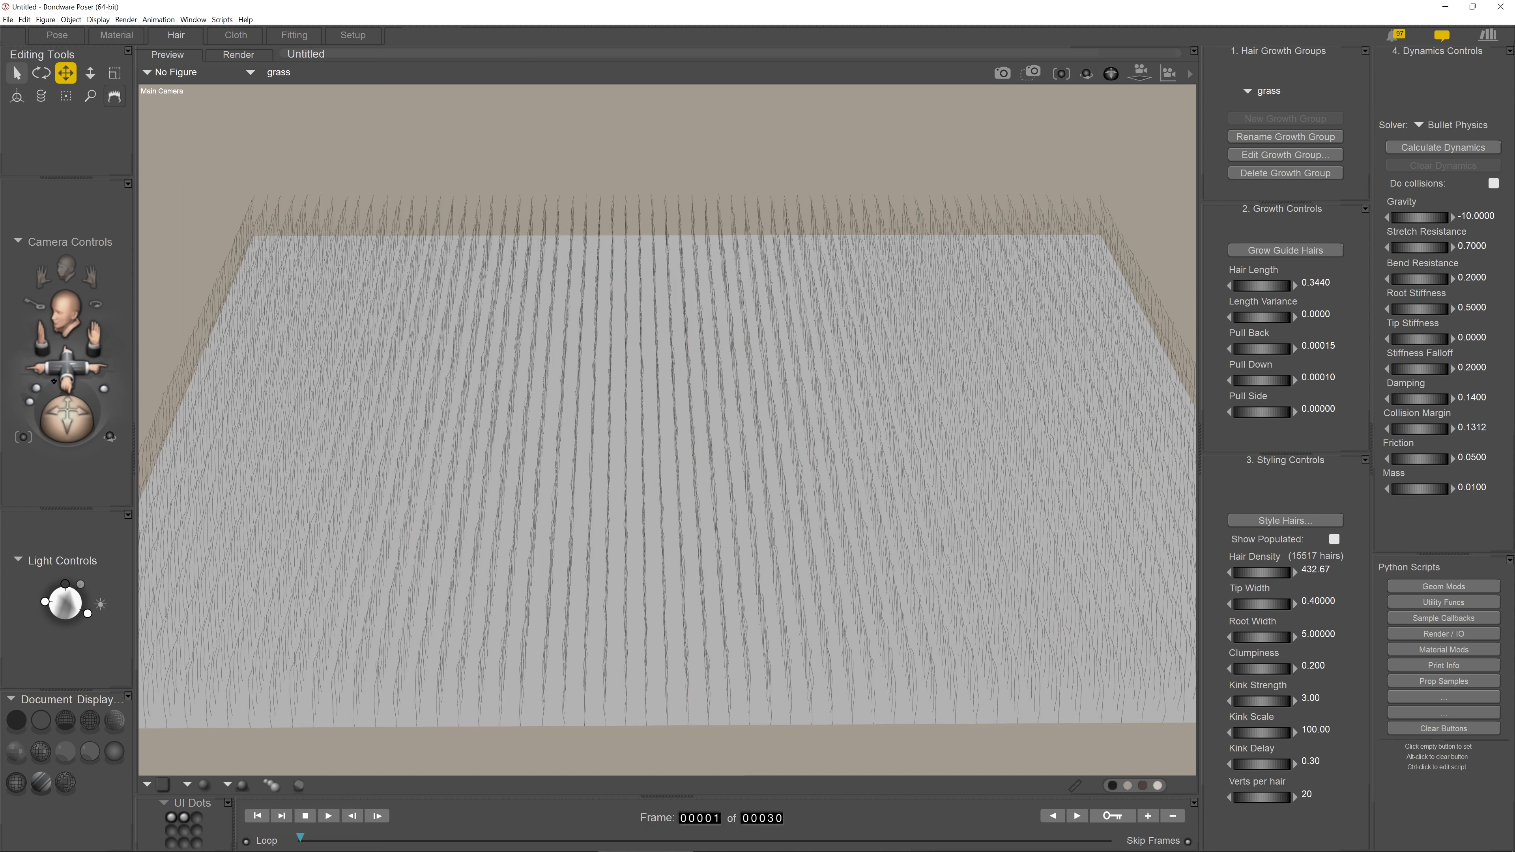
{"action": "left_click_drag", "start_coordinate": [64, 372], "coordinate": [65, 431]}
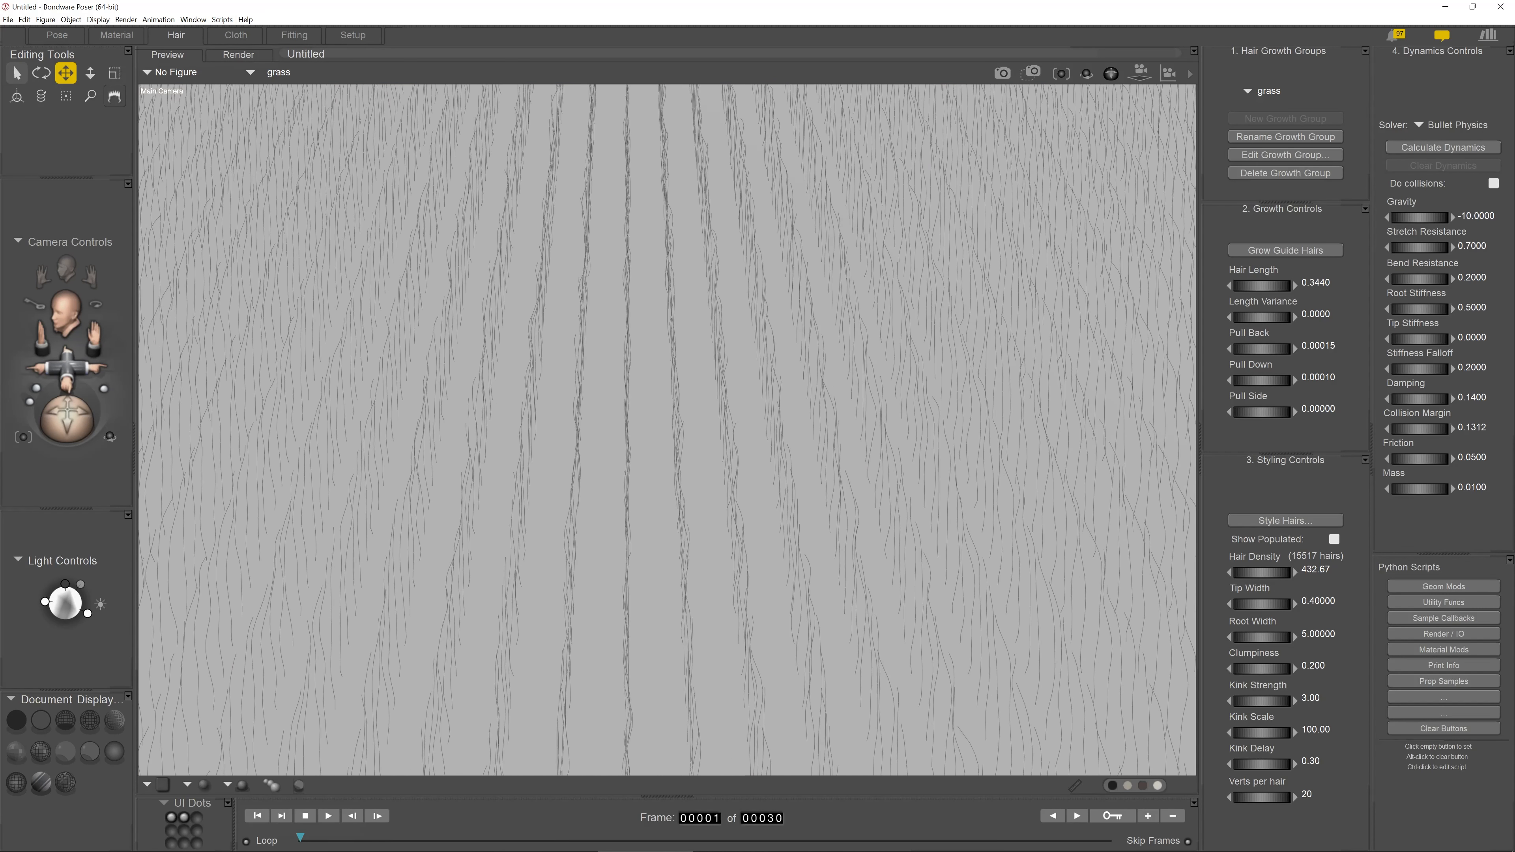
{"action": "left_click_drag", "start_coordinate": [66, 366], "coordinate": [94, 291]}
{"action": "left_click_drag", "start_coordinate": [67, 364], "coordinate": [67, 384]}
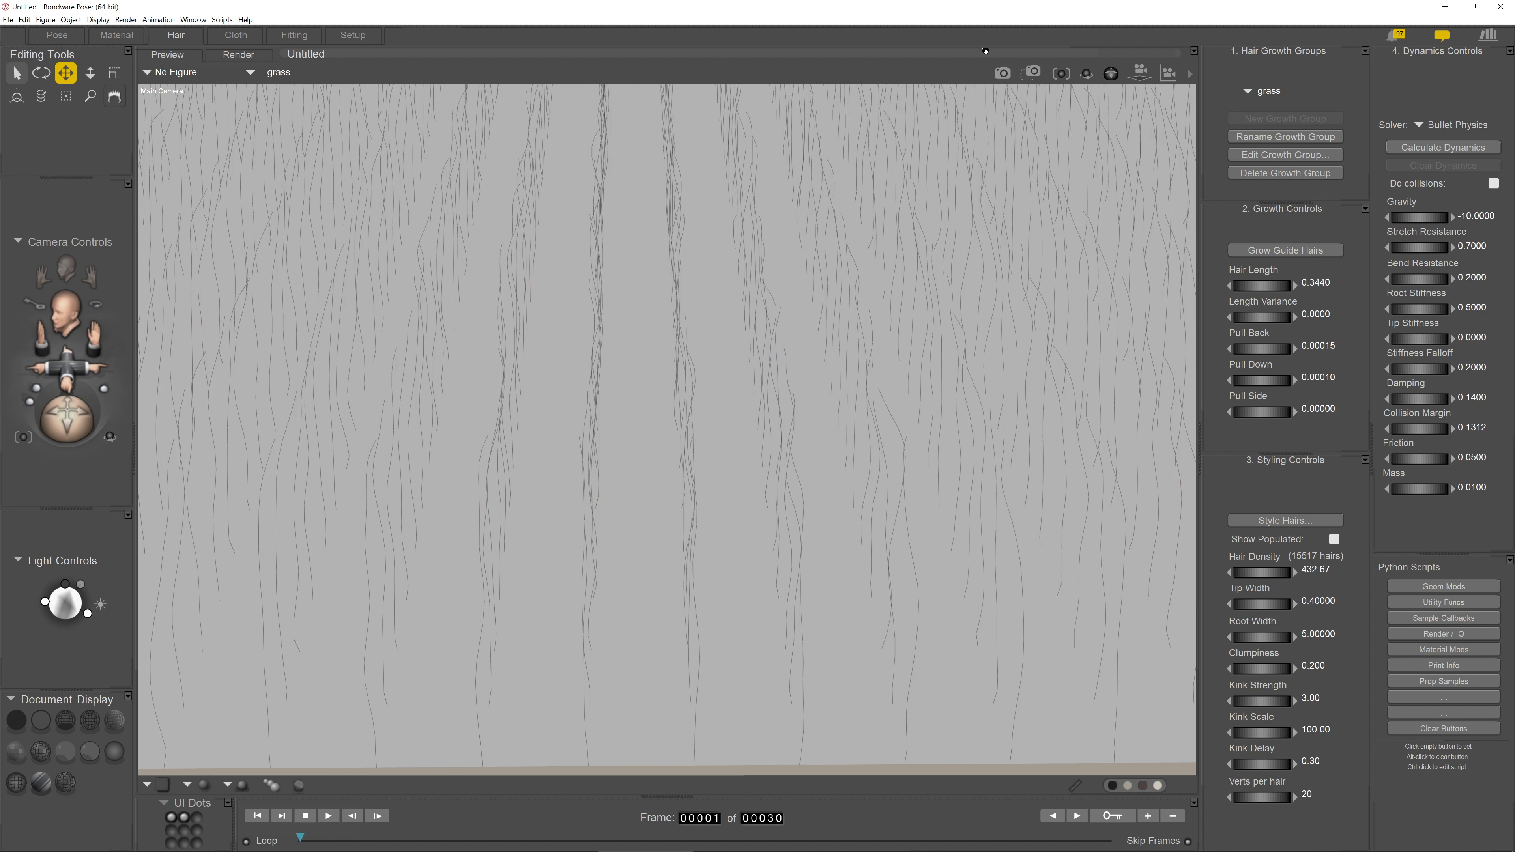
{"action": "left_click", "coordinate": [1033, 72]}
{"action": "left_click_drag", "start_coordinate": [450, 200], "coordinate": [979, 784]}
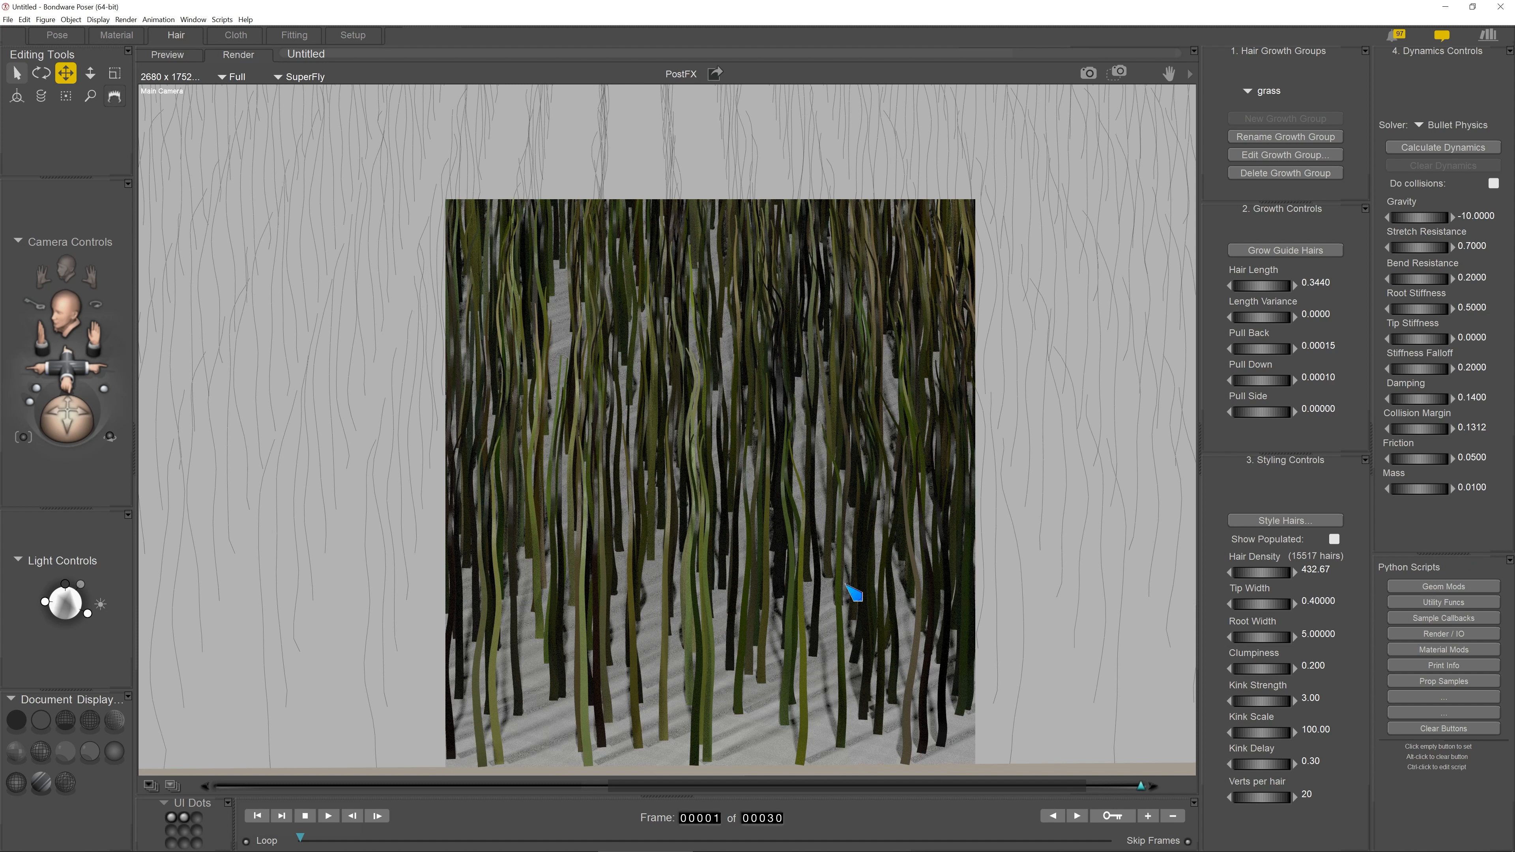
{"action": "left_click", "coordinate": [764, 421]}
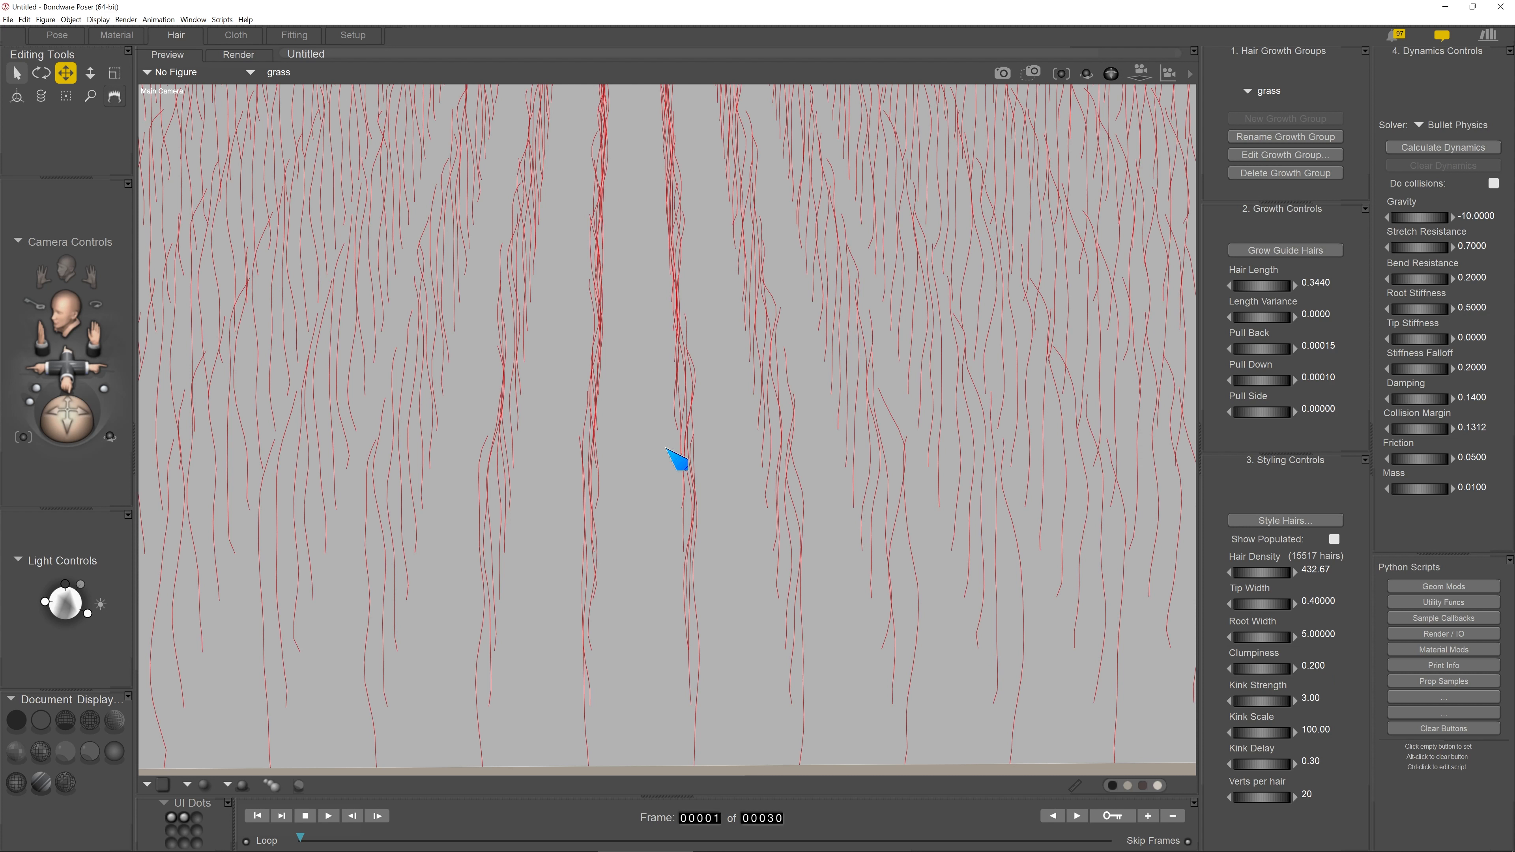
Set Clumpiness to 3 and Hair Density to 100, and area-render the close-up grass blades
{"action": "left_click", "coordinate": [1311, 667]}
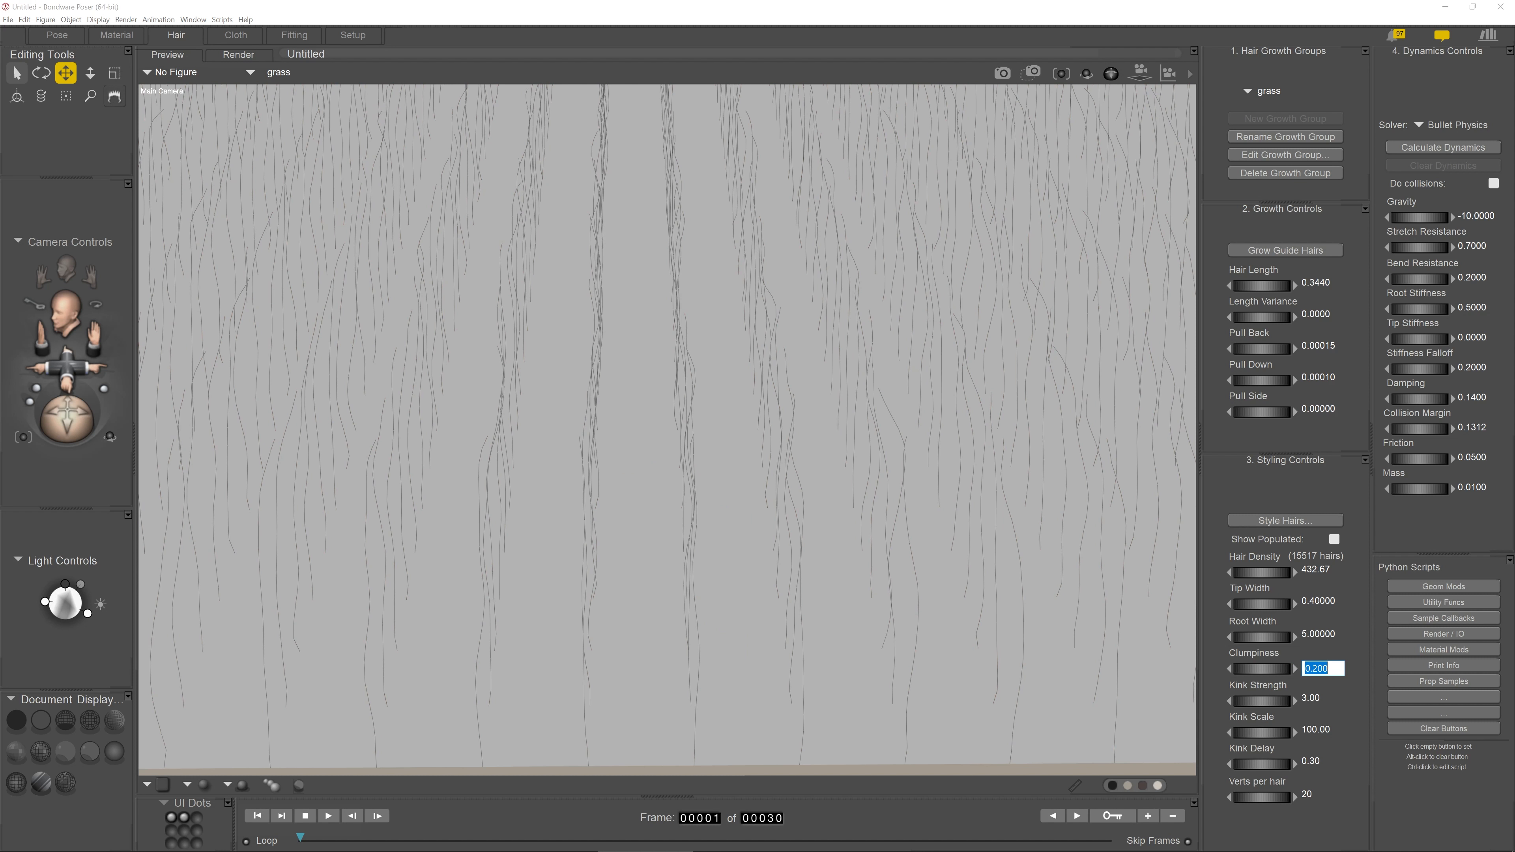
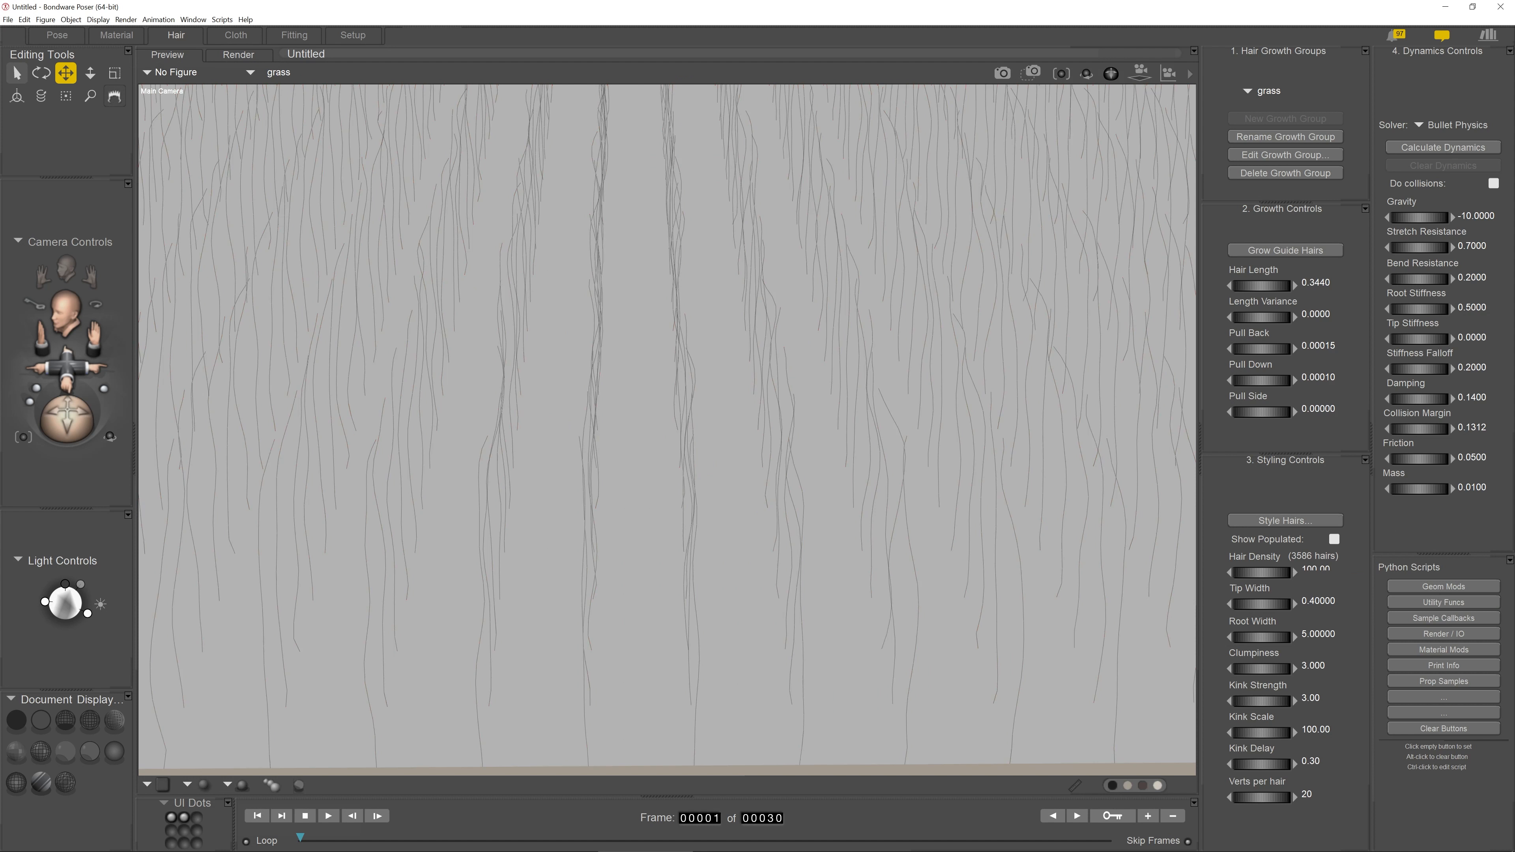
{"action": "left_click", "coordinate": [1034, 73]}
{"action": "left_click_drag", "start_coordinate": [430, 162], "coordinate": [772, 543]}
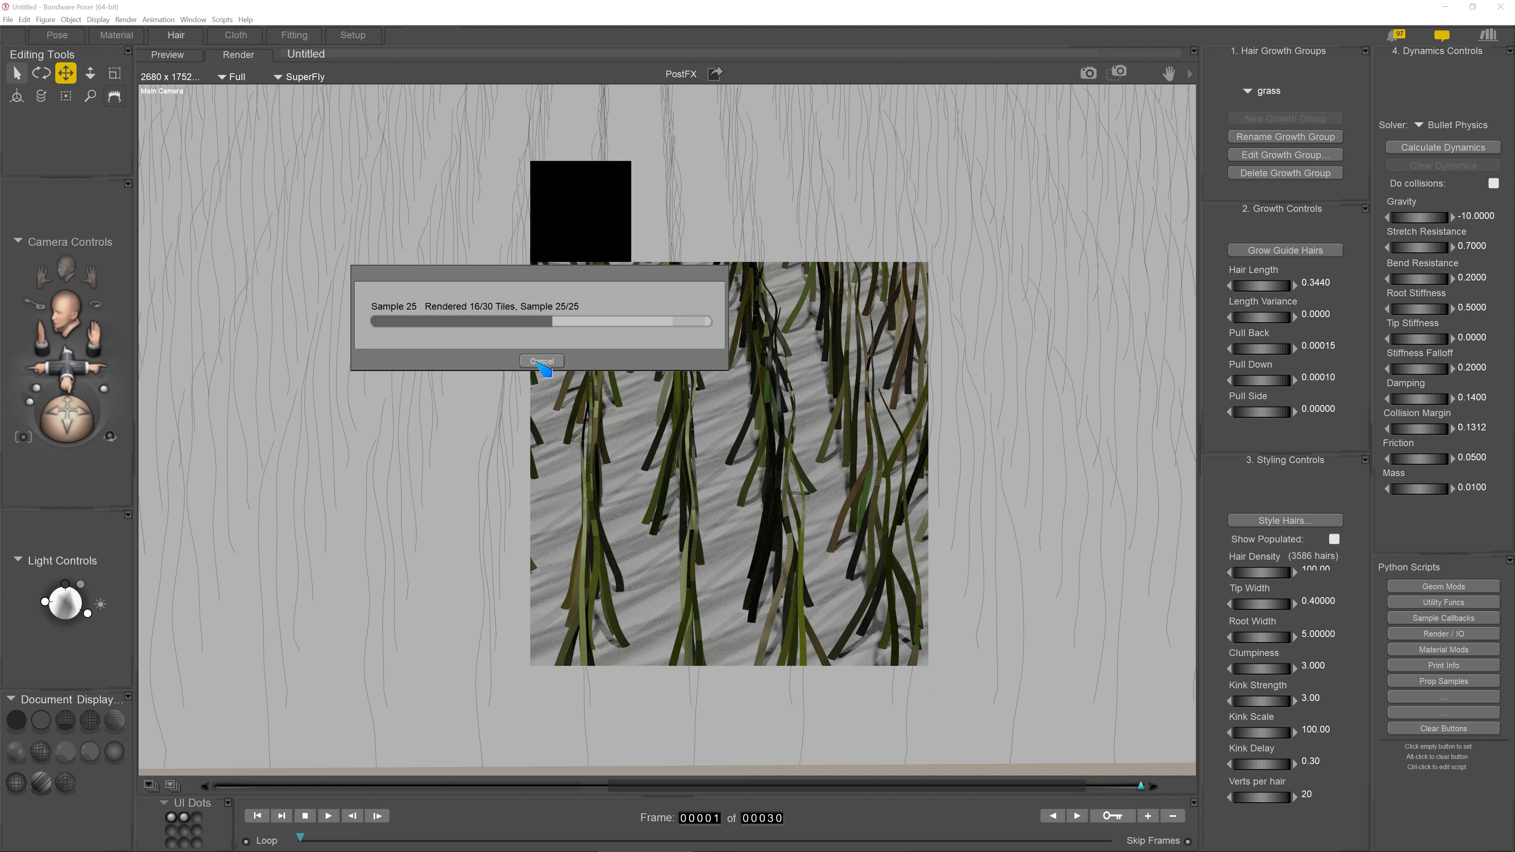
{"action": "left_click", "coordinate": [542, 362]}
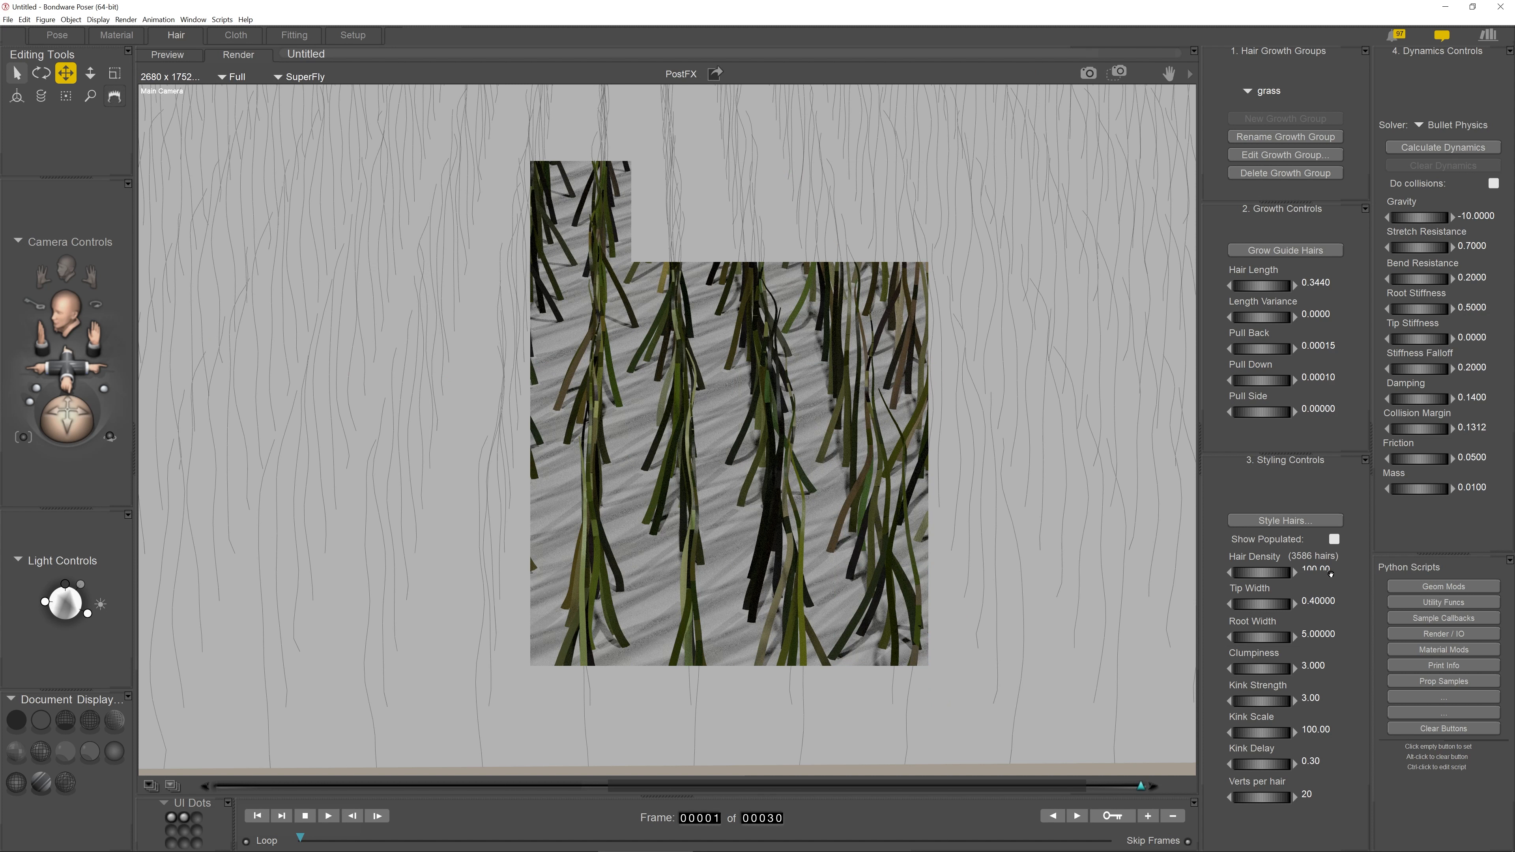
Set the grass Hair Density to 1000 and area-render the close-up blades
{"action": "left_click", "coordinate": [1315, 572]}
{"action": "type", "text": "1000"}
{"action": "key", "text": "Return"}
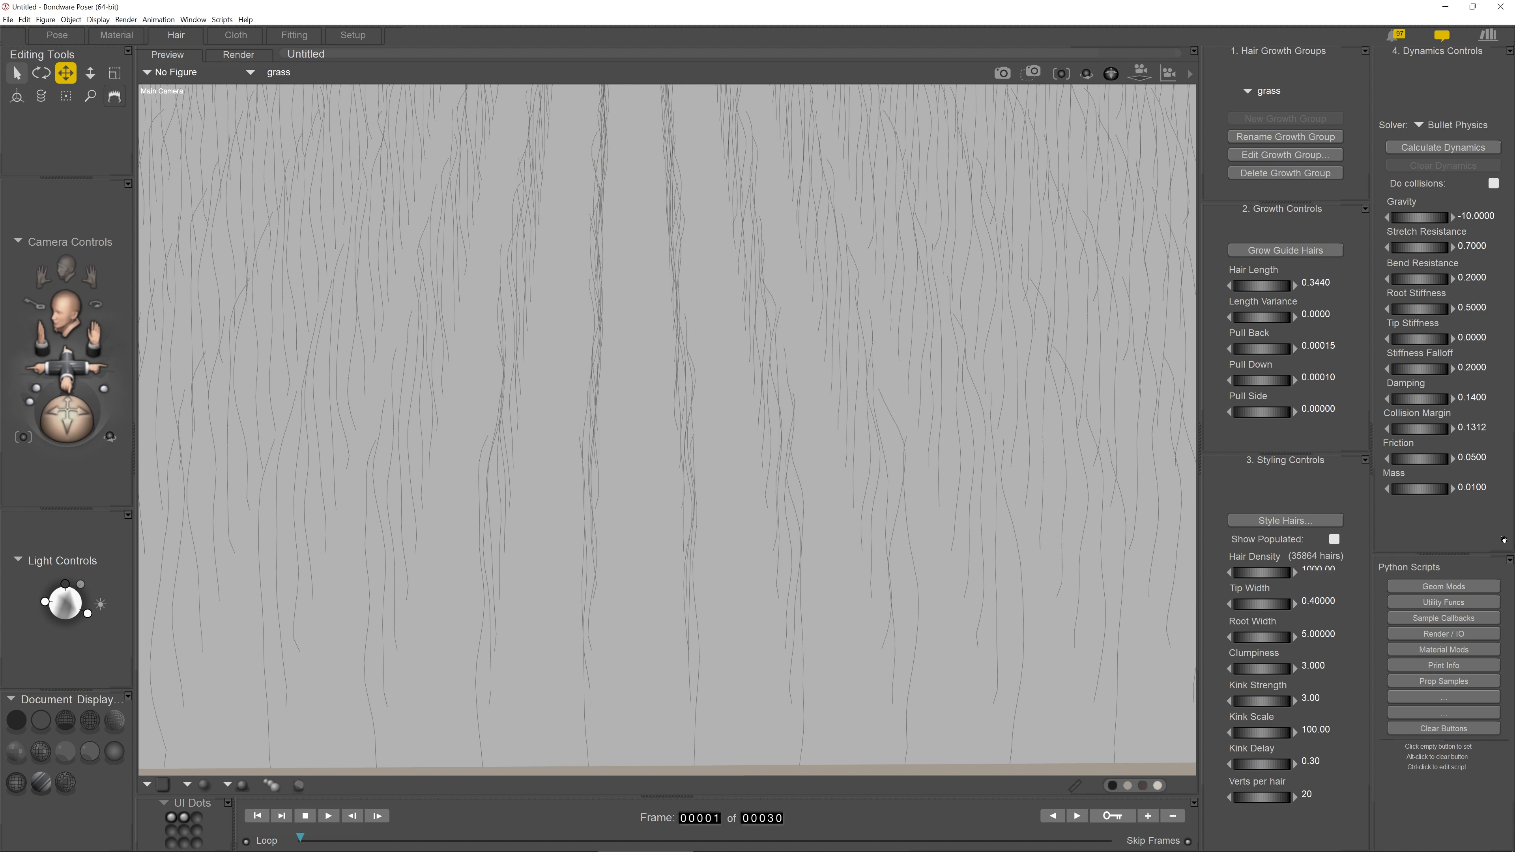
{"action": "left_click", "coordinate": [1036, 72]}
{"action": "left_click_drag", "start_coordinate": [543, 334], "coordinate": [892, 641]}
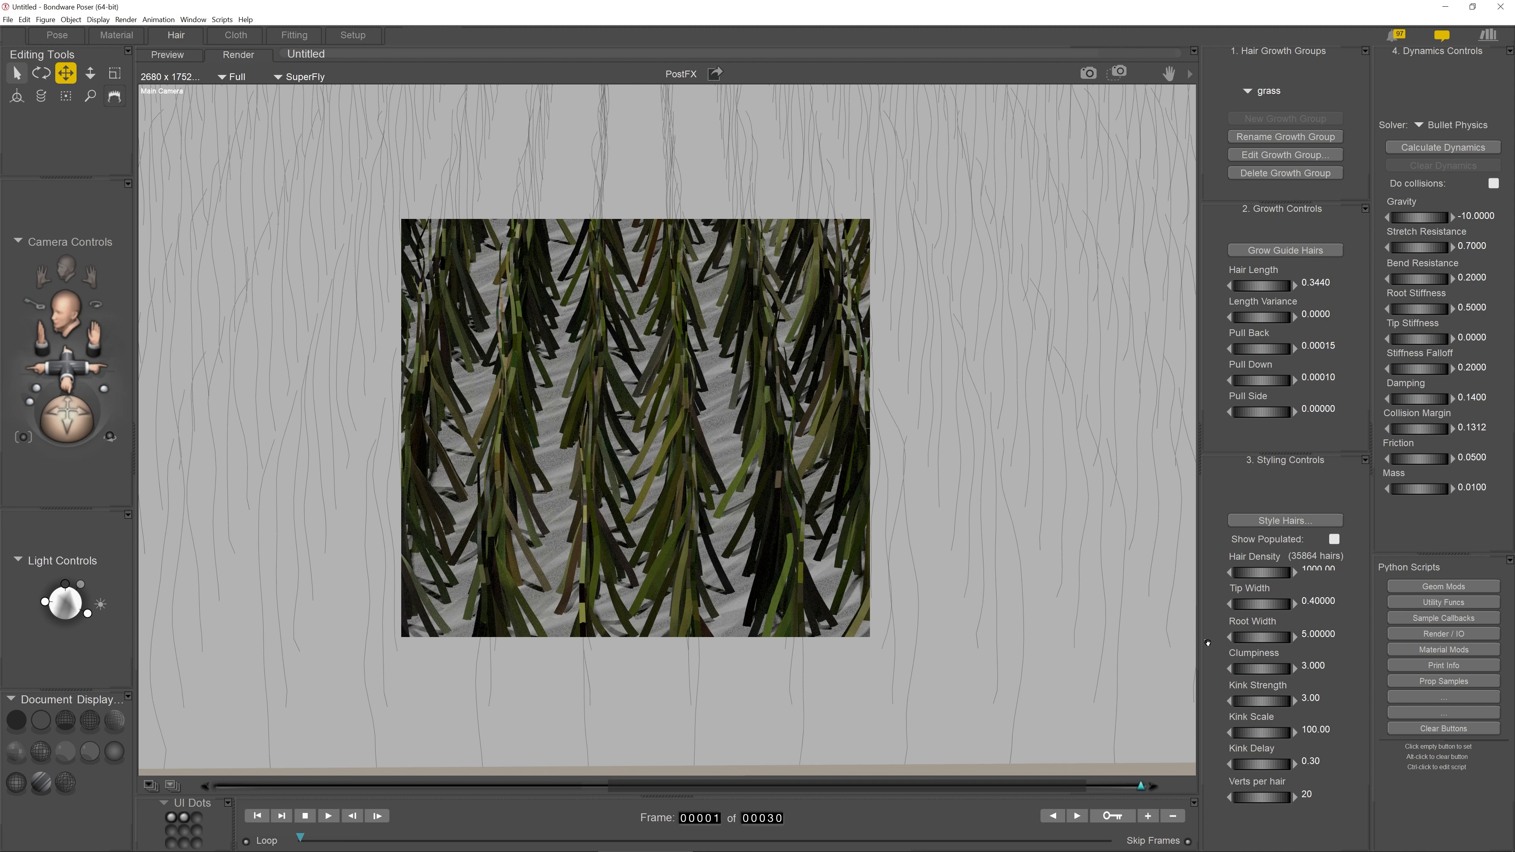
Set the grass Clumpiness to 2 and area-render the close-up blades
{"action": "left_click", "coordinate": [1308, 667]}
{"action": "type", "text": "2"}
{"action": "key", "text": "Return"}
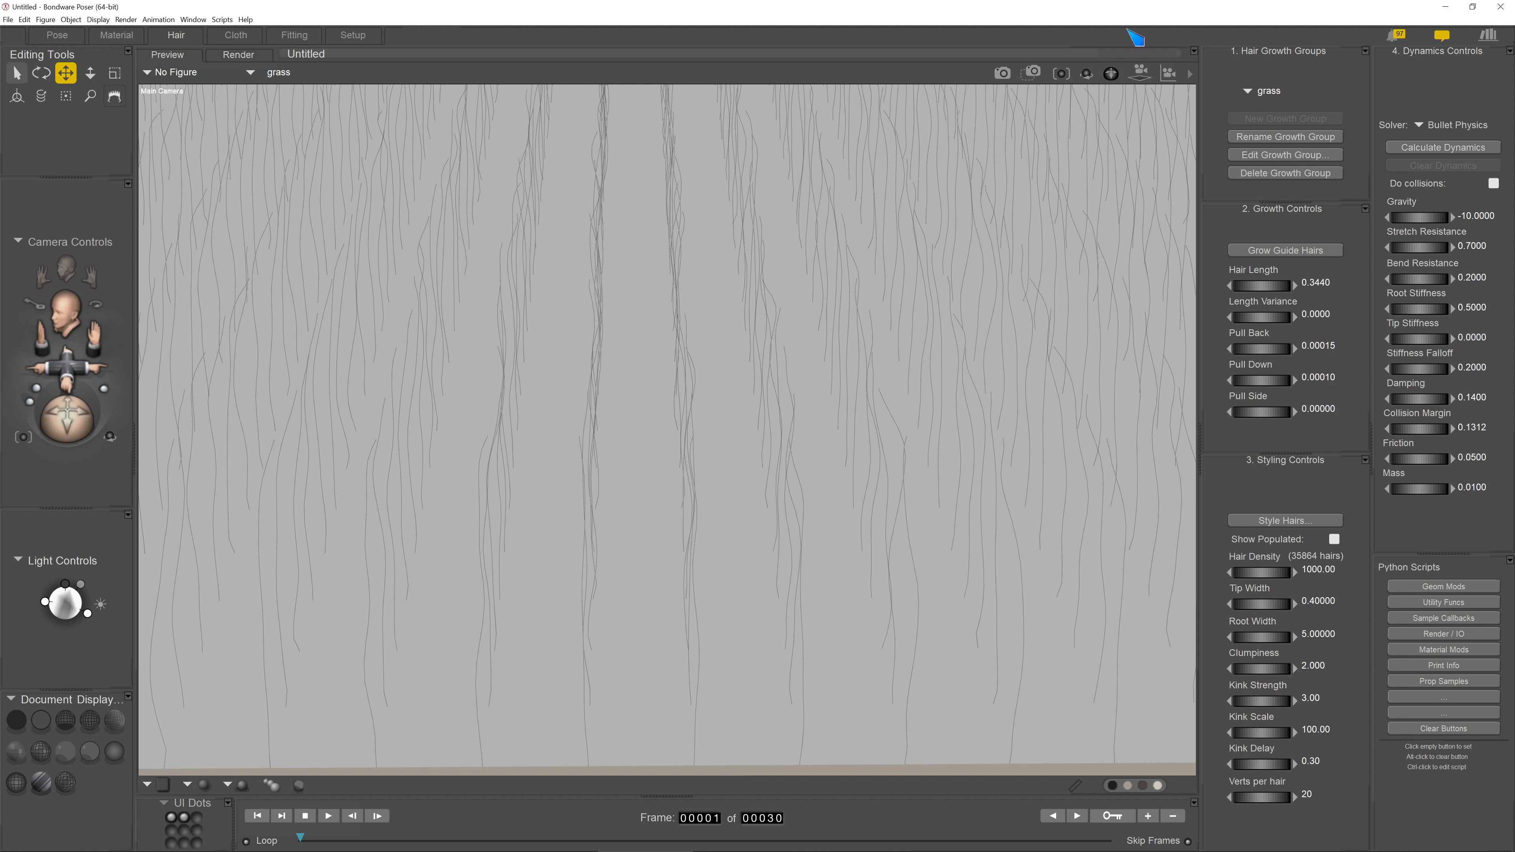
{"action": "left_click", "coordinate": [1032, 71]}
{"action": "left_click_drag", "start_coordinate": [890, 611], "coordinate": [892, 611]}
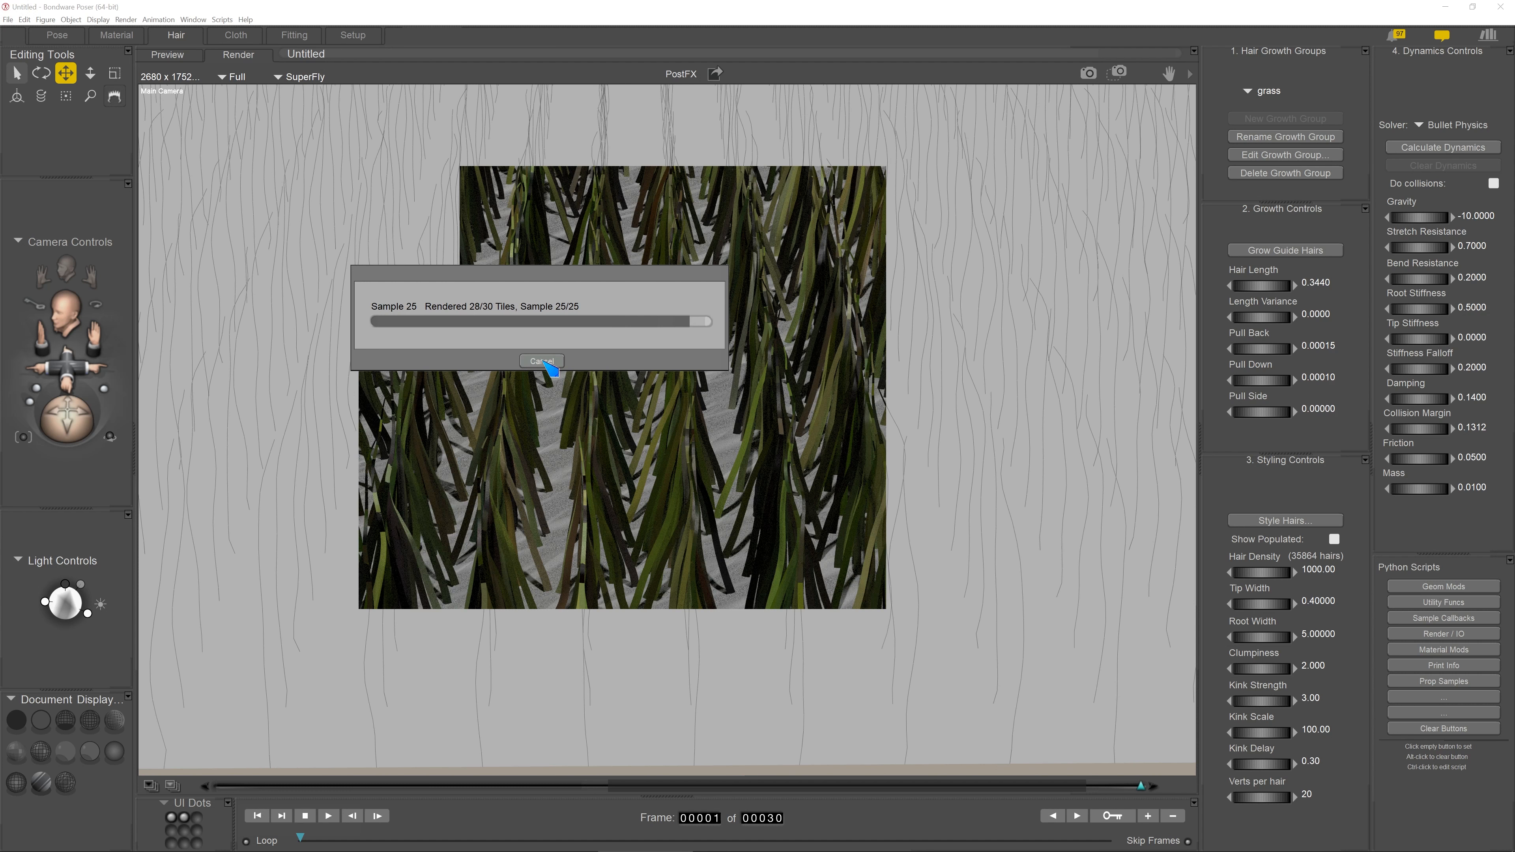
Pull the camera back to frame the entire cloth plane and render the full grass scene
{"action": "left_click_drag", "start_coordinate": [68, 365], "coordinate": [64, 483]}
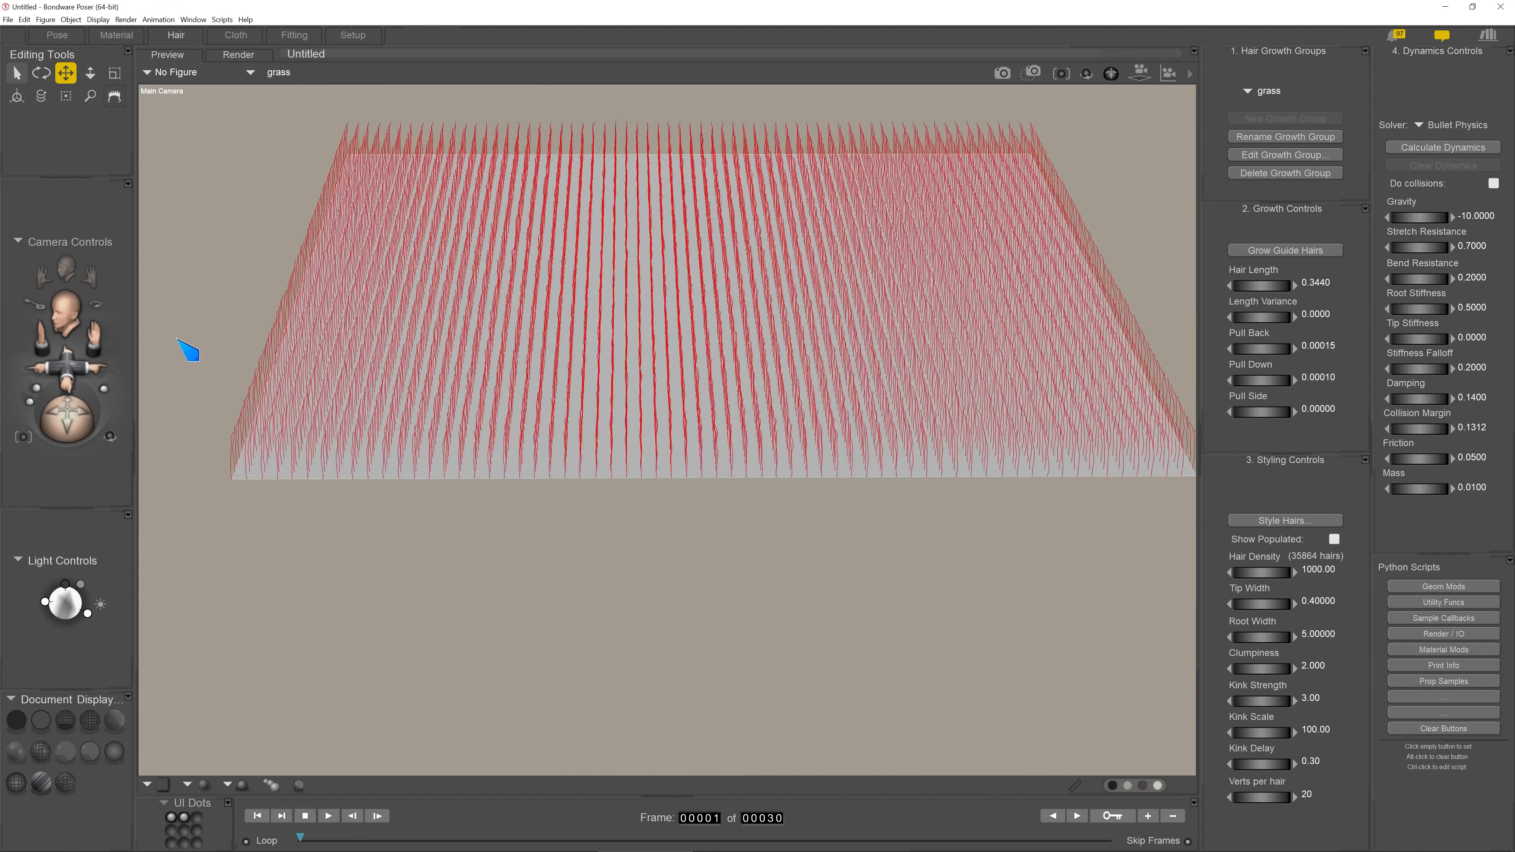
{"action": "left_click_drag", "start_coordinate": [94, 339], "coordinate": [82, 418]}
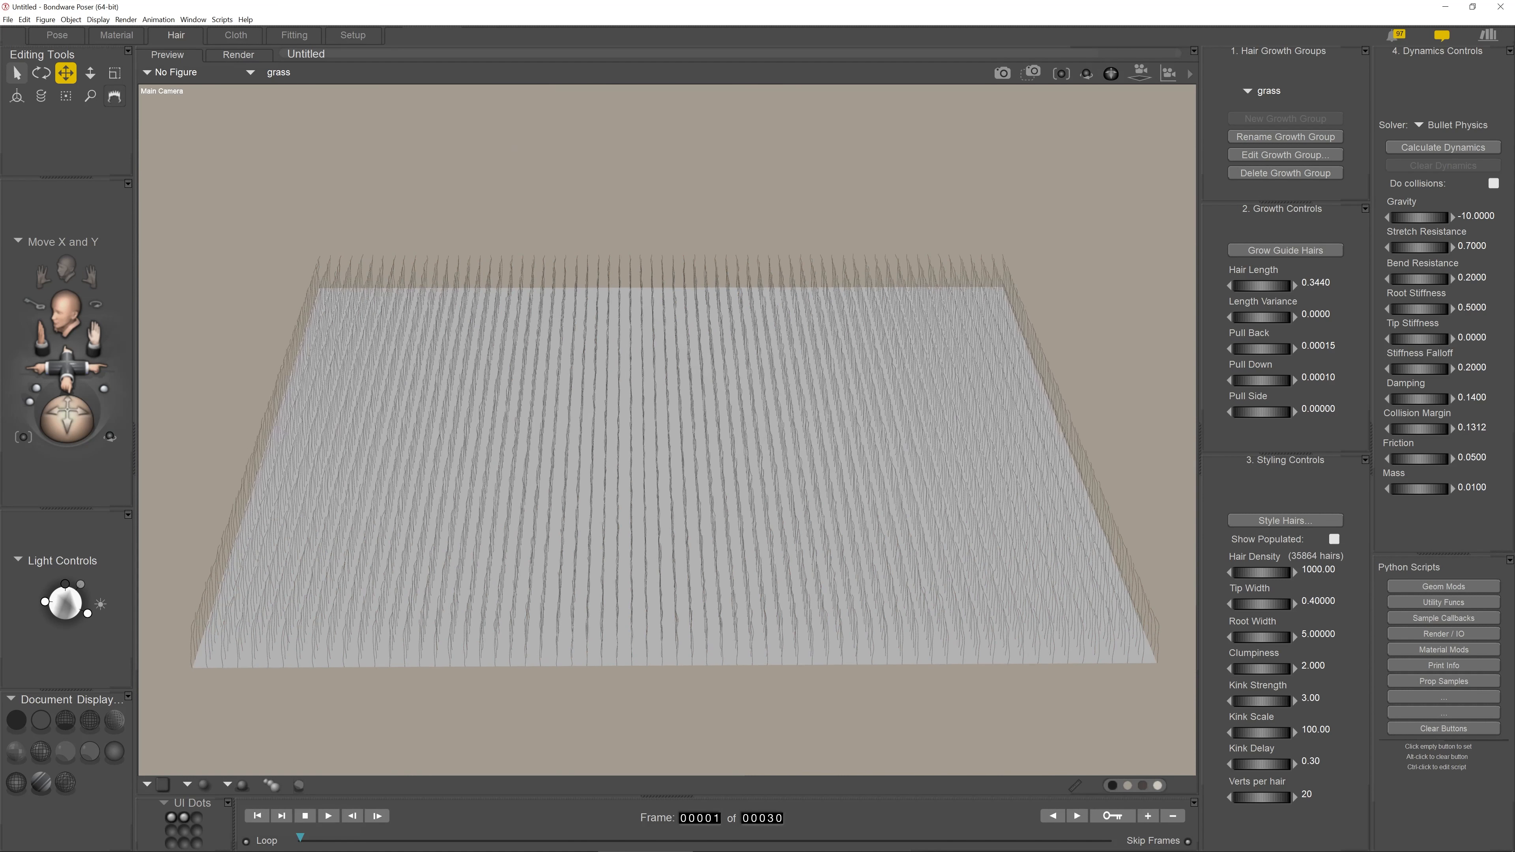
{"action": "left_click", "coordinate": [1002, 73]}
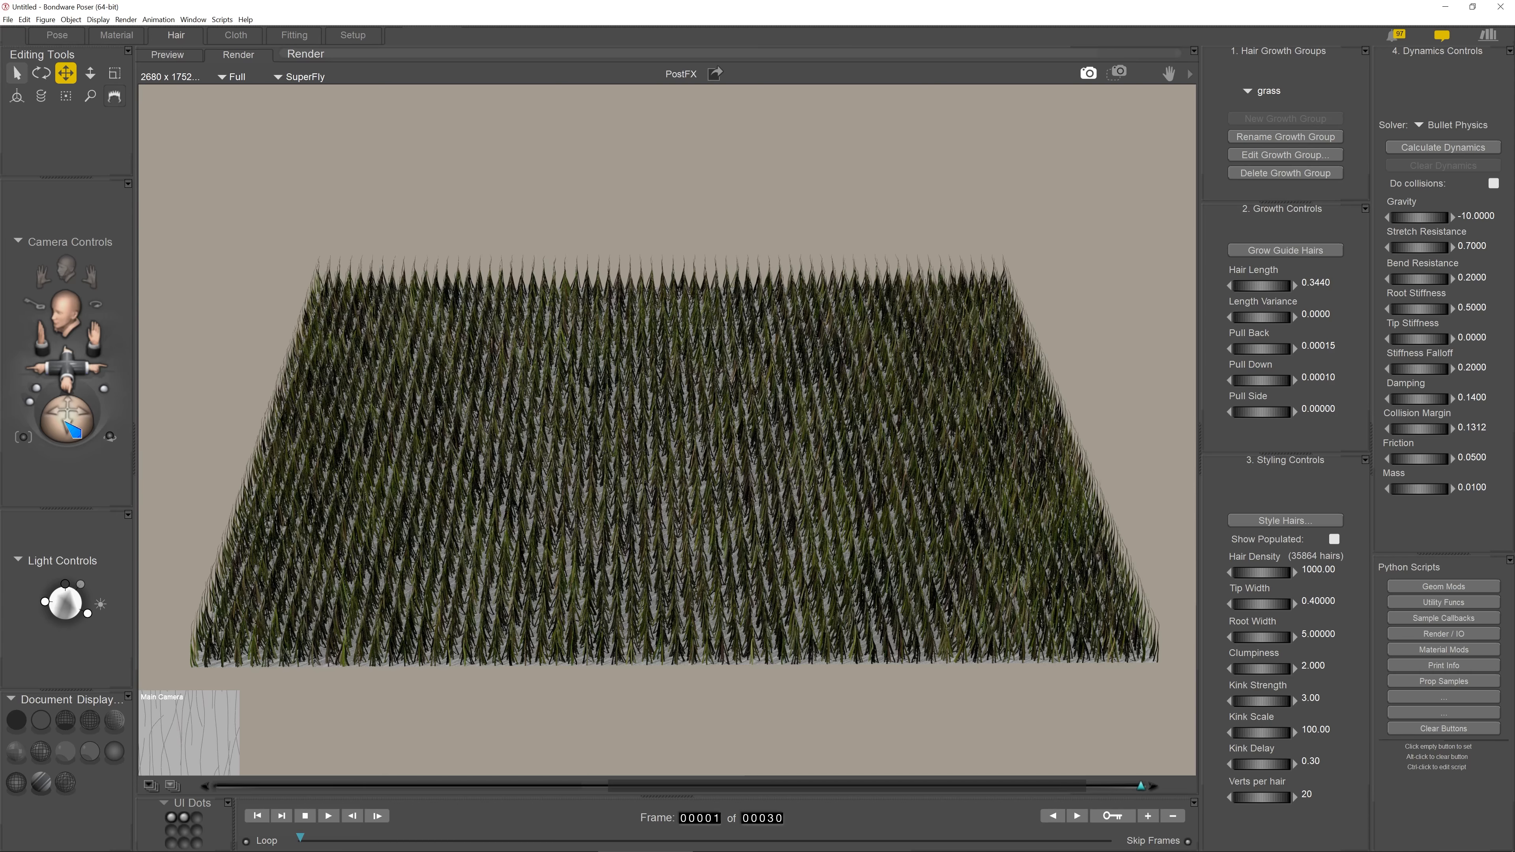
Examine the latest full grass render in the Pose room for even coverage and visible ground
{"action": "left_click_drag", "start_coordinate": [64, 422], "coordinate": [73, 422]}
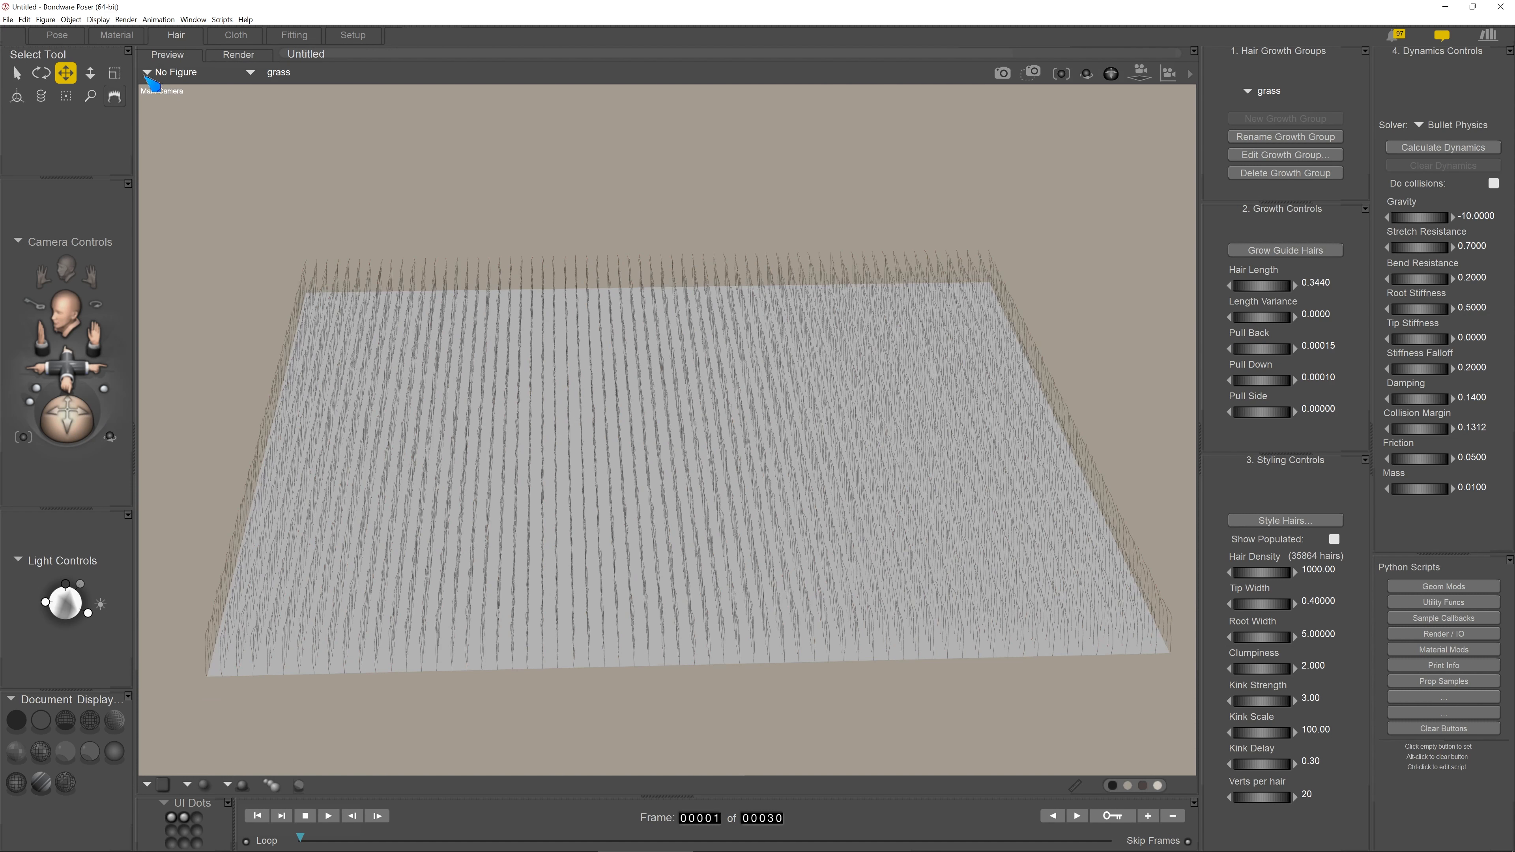
{"action": "left_click", "coordinate": [57, 35]}
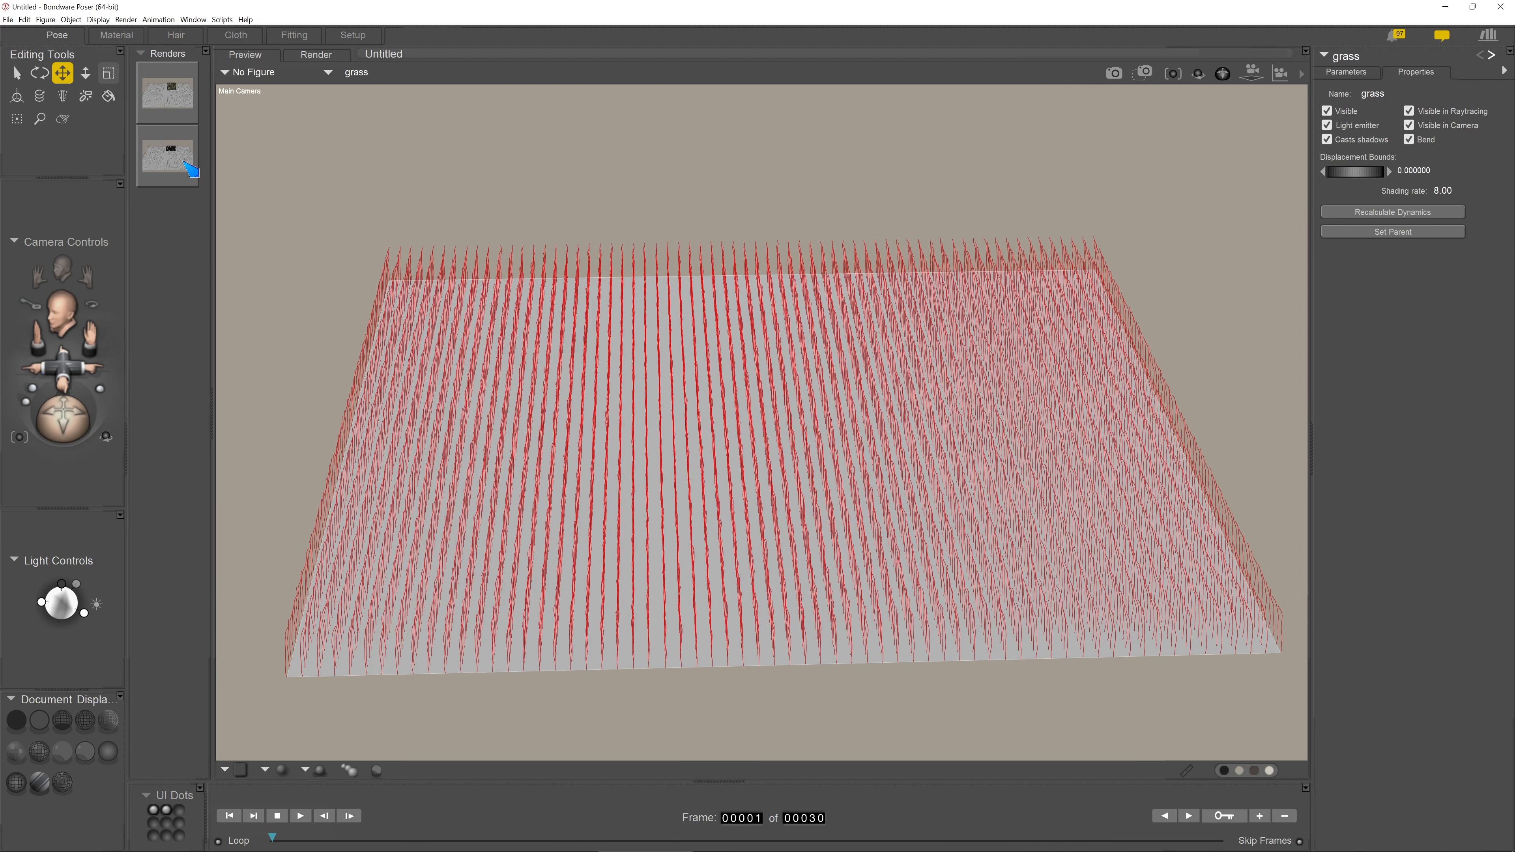
{"action": "left_click", "coordinate": [178, 114]}
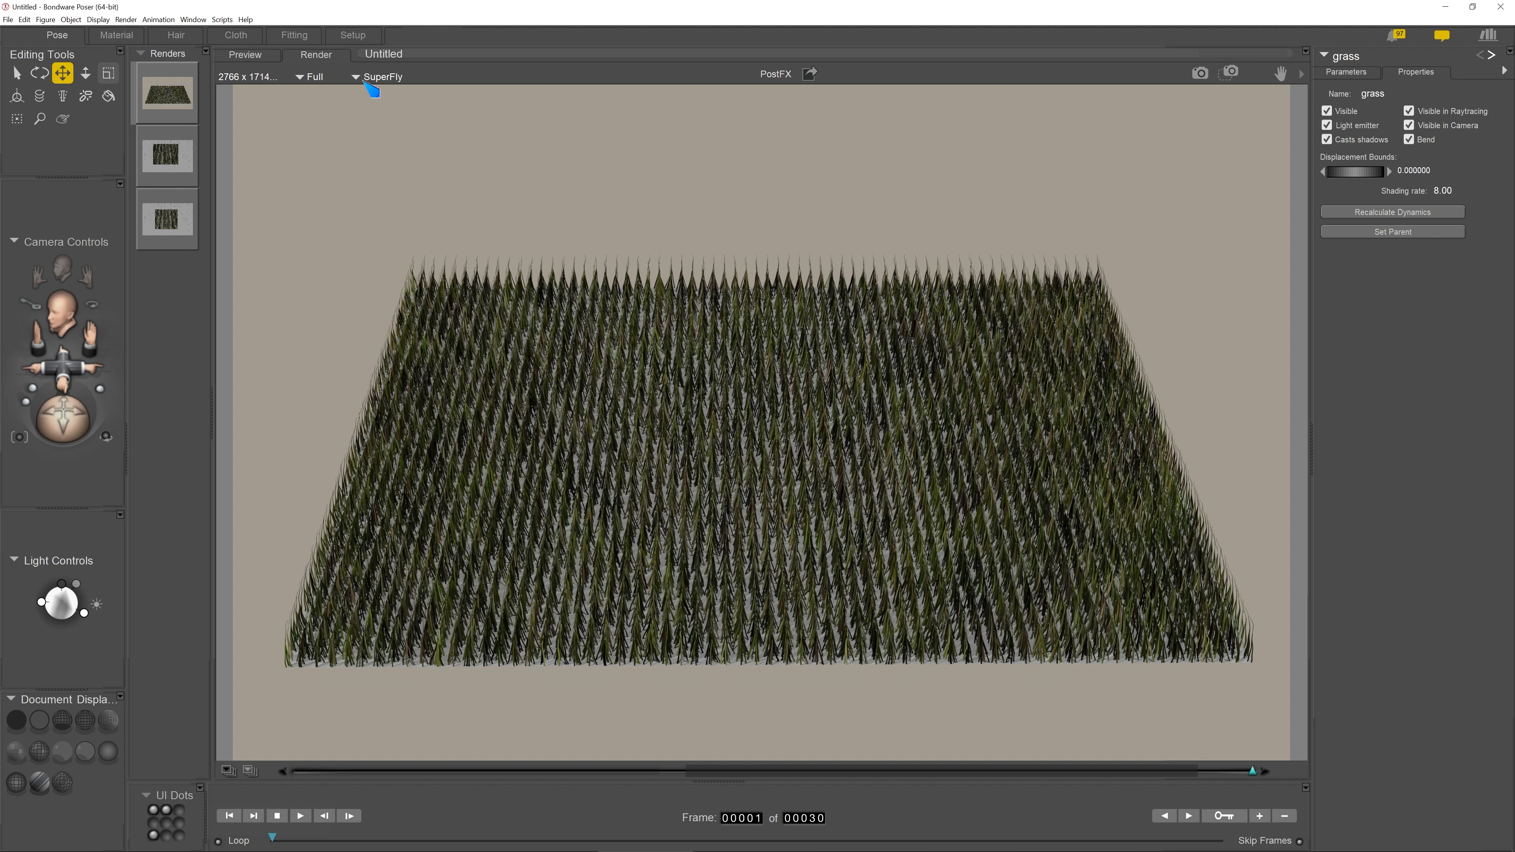
{"action": "left_click", "coordinate": [174, 34]}
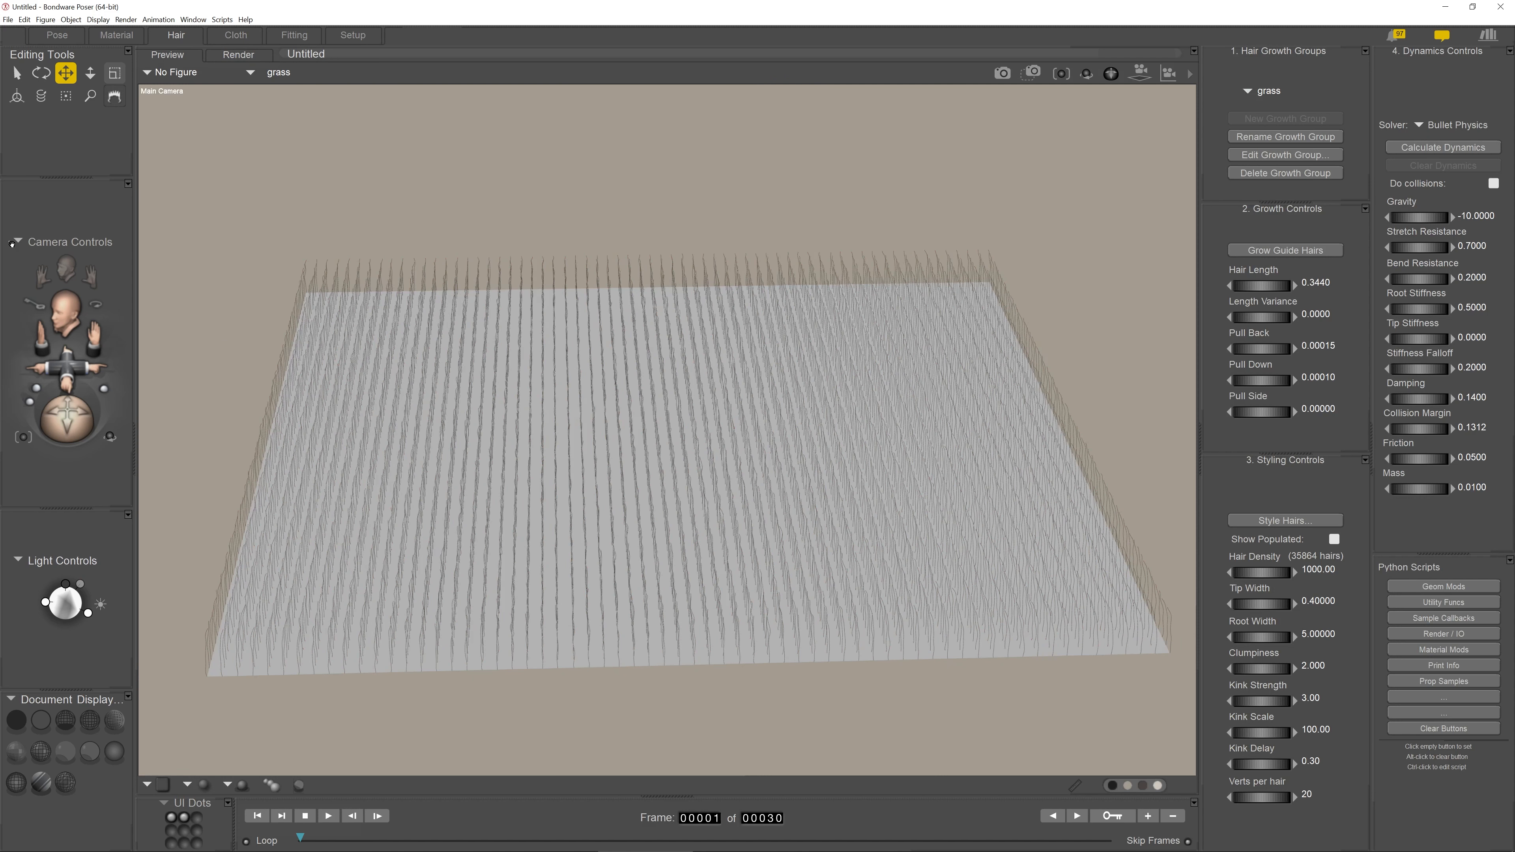
{"action": "left_click", "coordinate": [55, 34]}
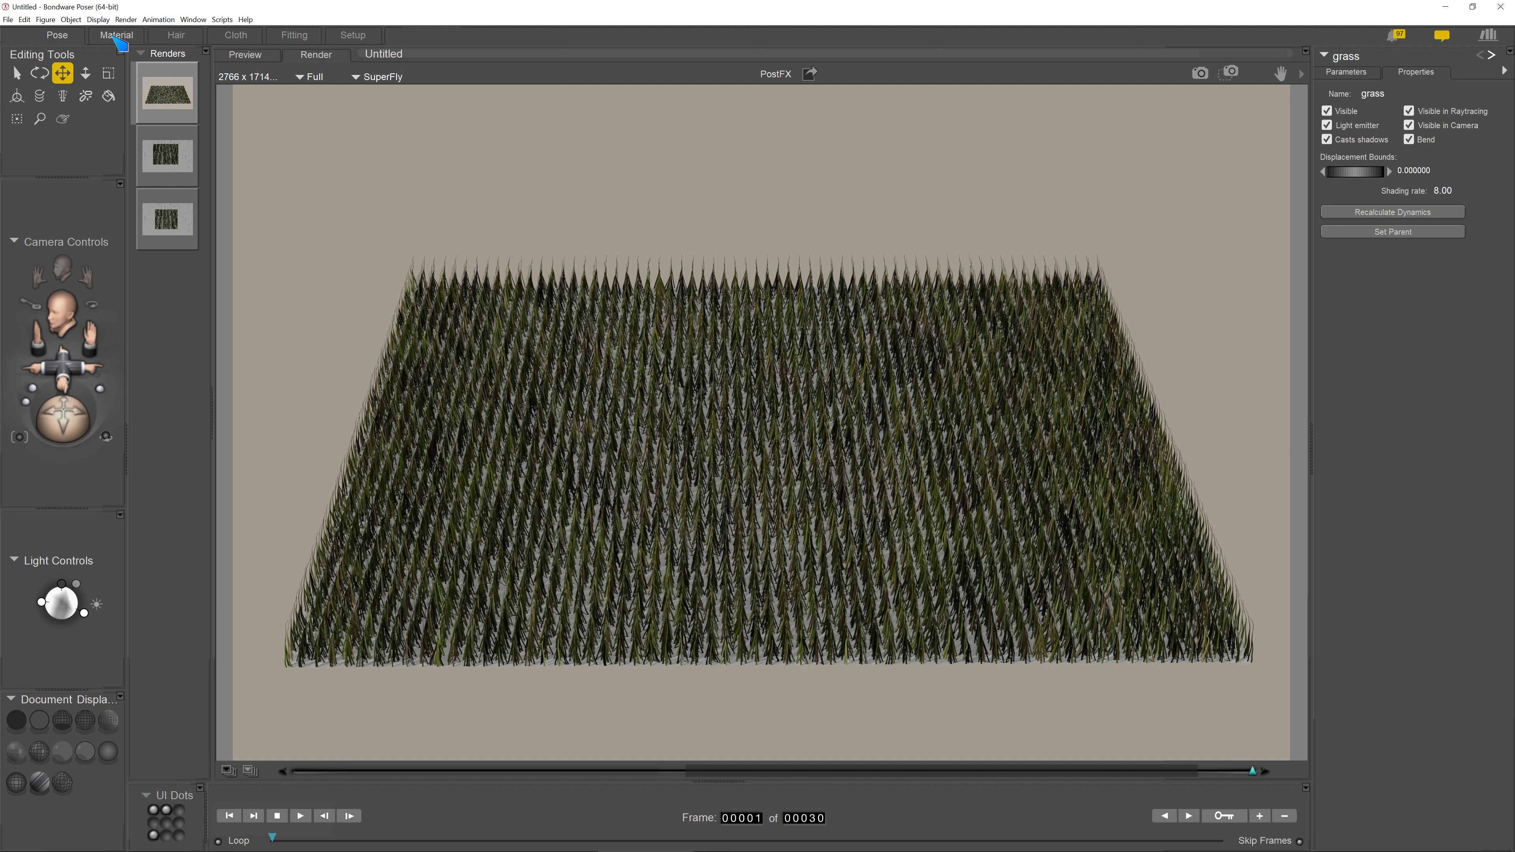
In the Material room, select all nodes of the grass Hair material and copy them
{"action": "left_click", "coordinate": [116, 34]}
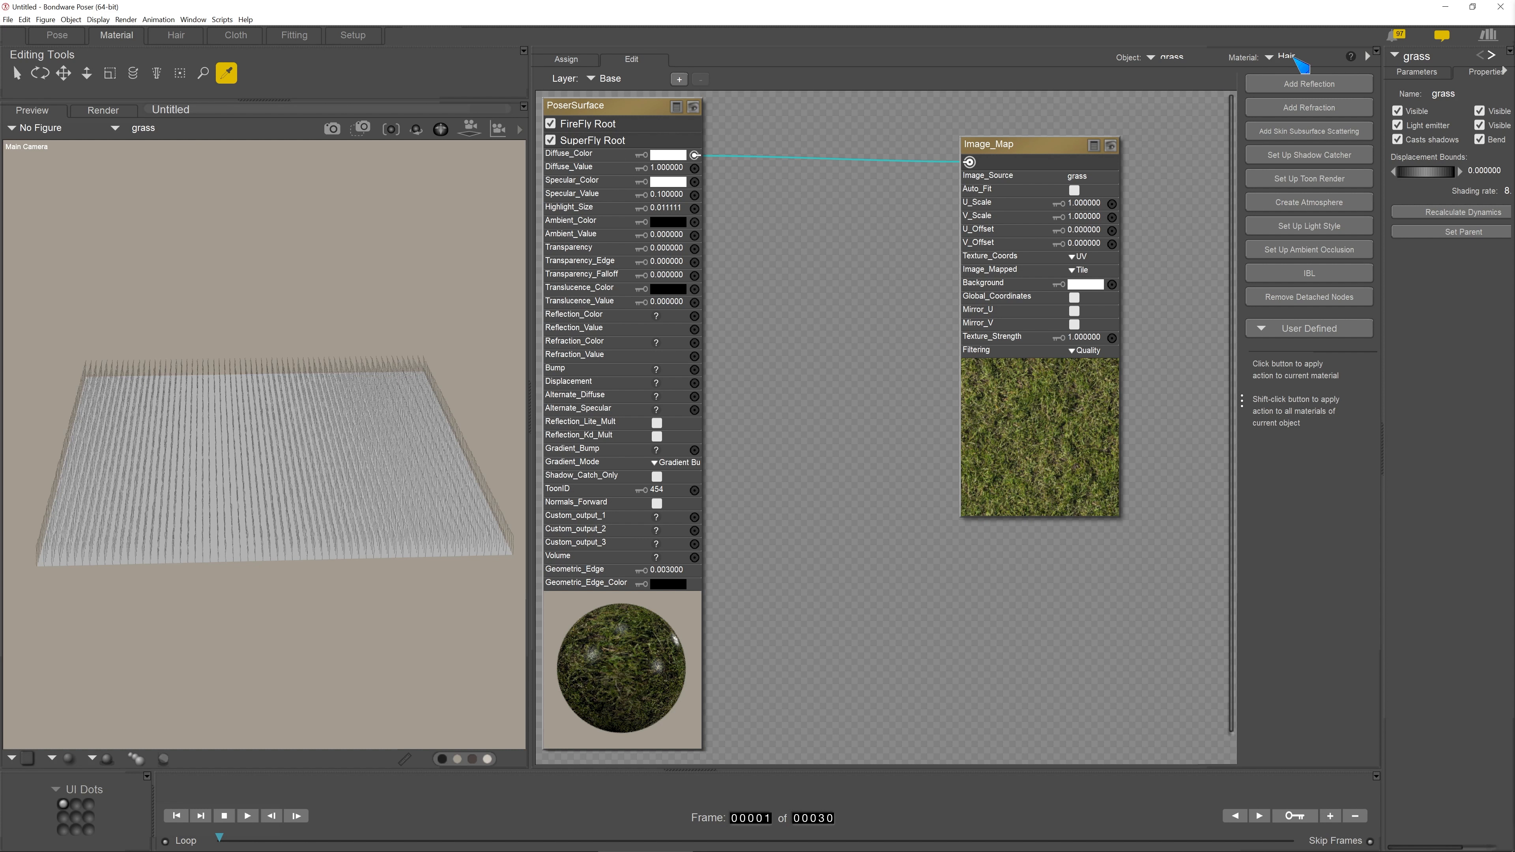
{"action": "right_click", "coordinate": [1026, 147]}
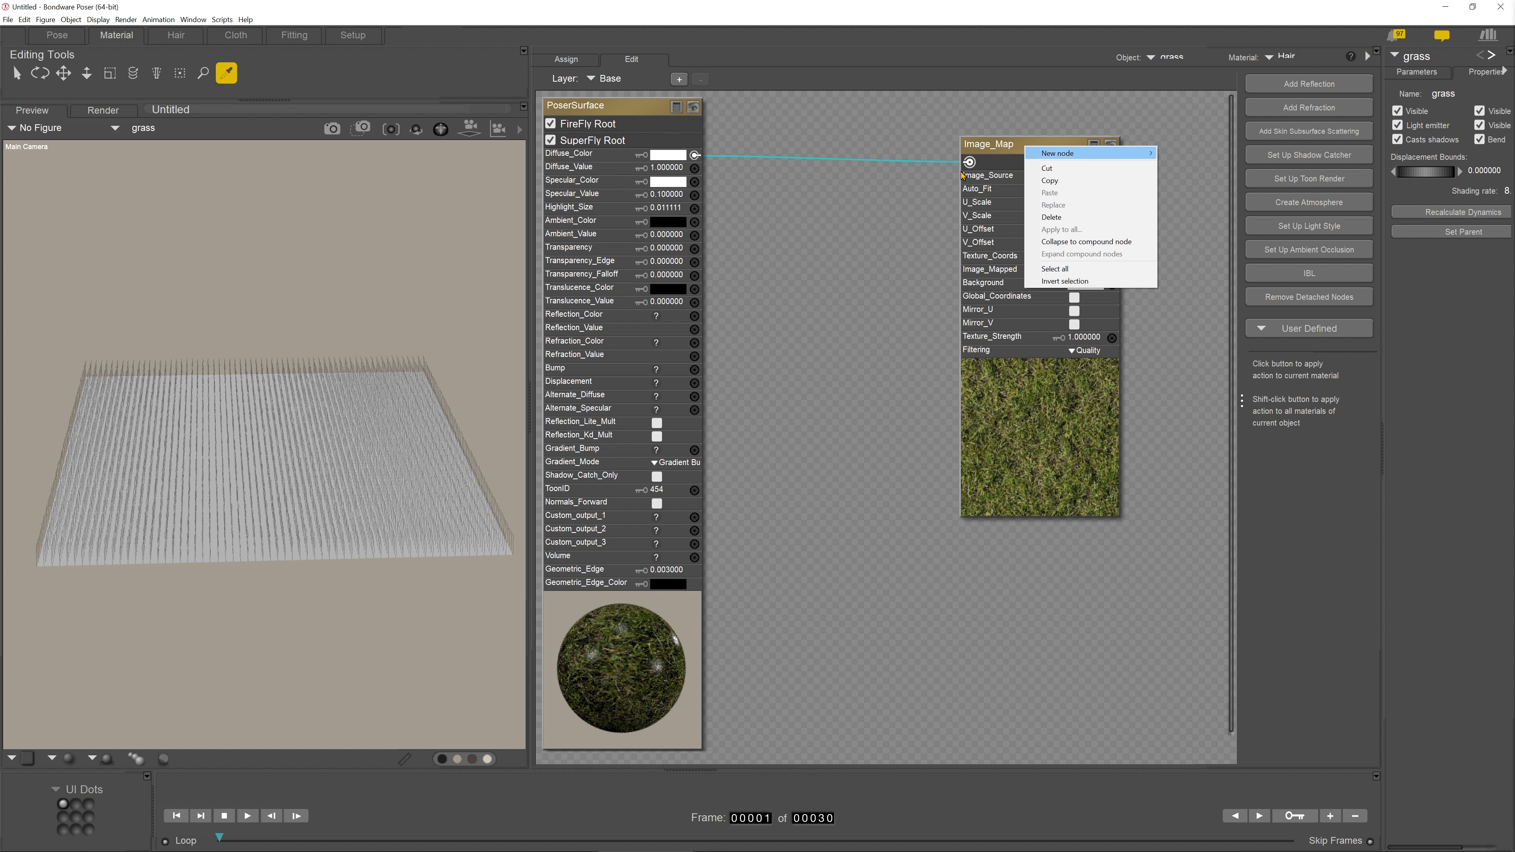
{"action": "left_click", "coordinate": [617, 101]}
{"action": "left_click", "coordinate": [620, 112]}
{"action": "right_click", "coordinate": [620, 112]}
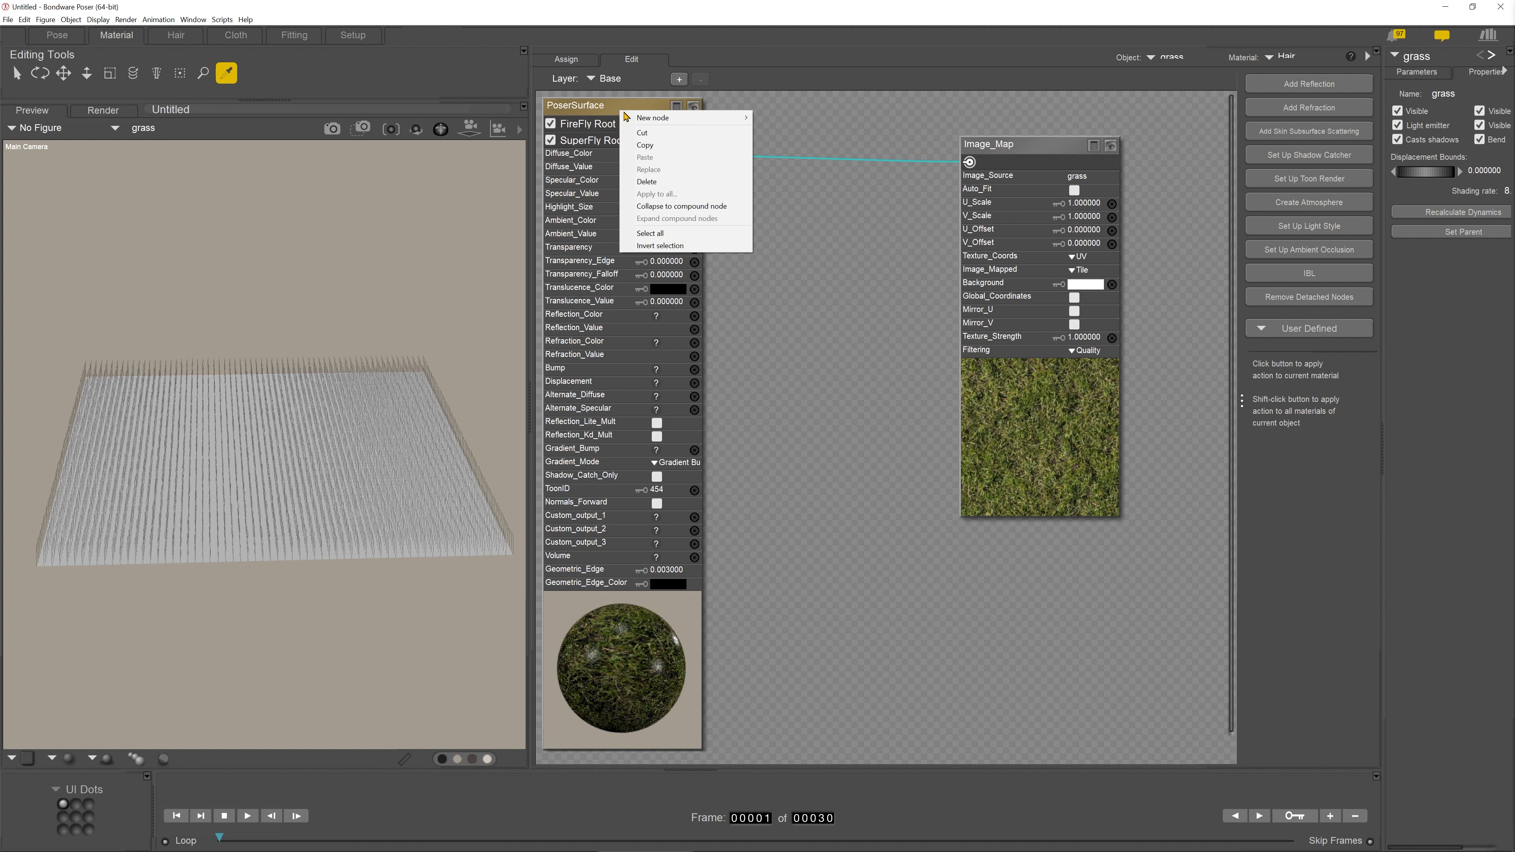
{"action": "left_click", "coordinate": [650, 233]}
{"action": "right_click", "coordinate": [636, 111]}
{"action": "left_click", "coordinate": [671, 144]}
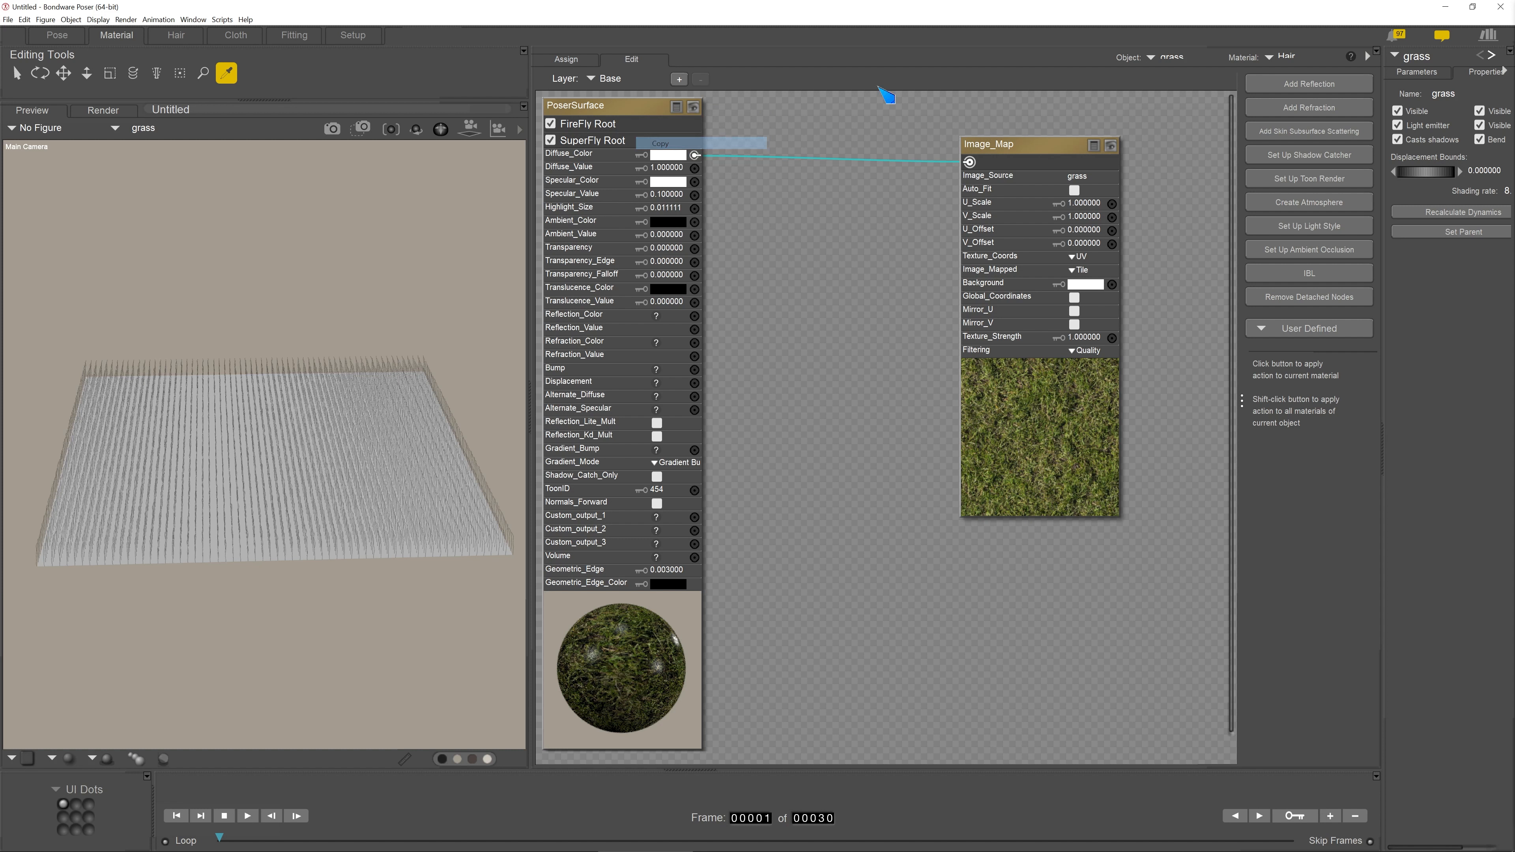
Switch to the ClothPlane_1 prop's material and replace its nodes with the copied grass nodes
{"action": "left_click", "coordinate": [1167, 59]}
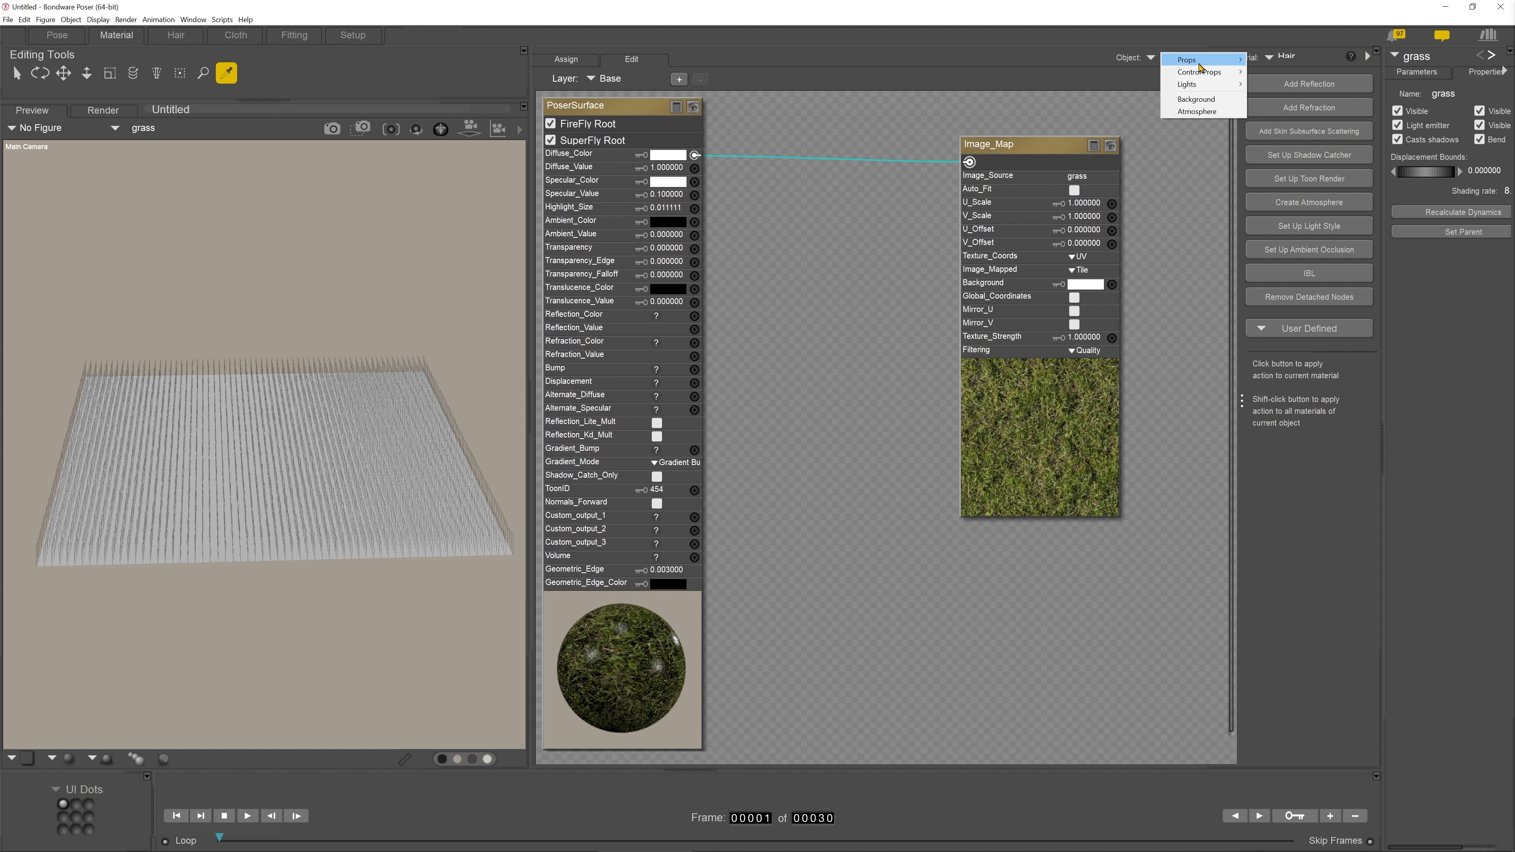
{"action": "mouse_move", "coordinate": [1202, 62]}
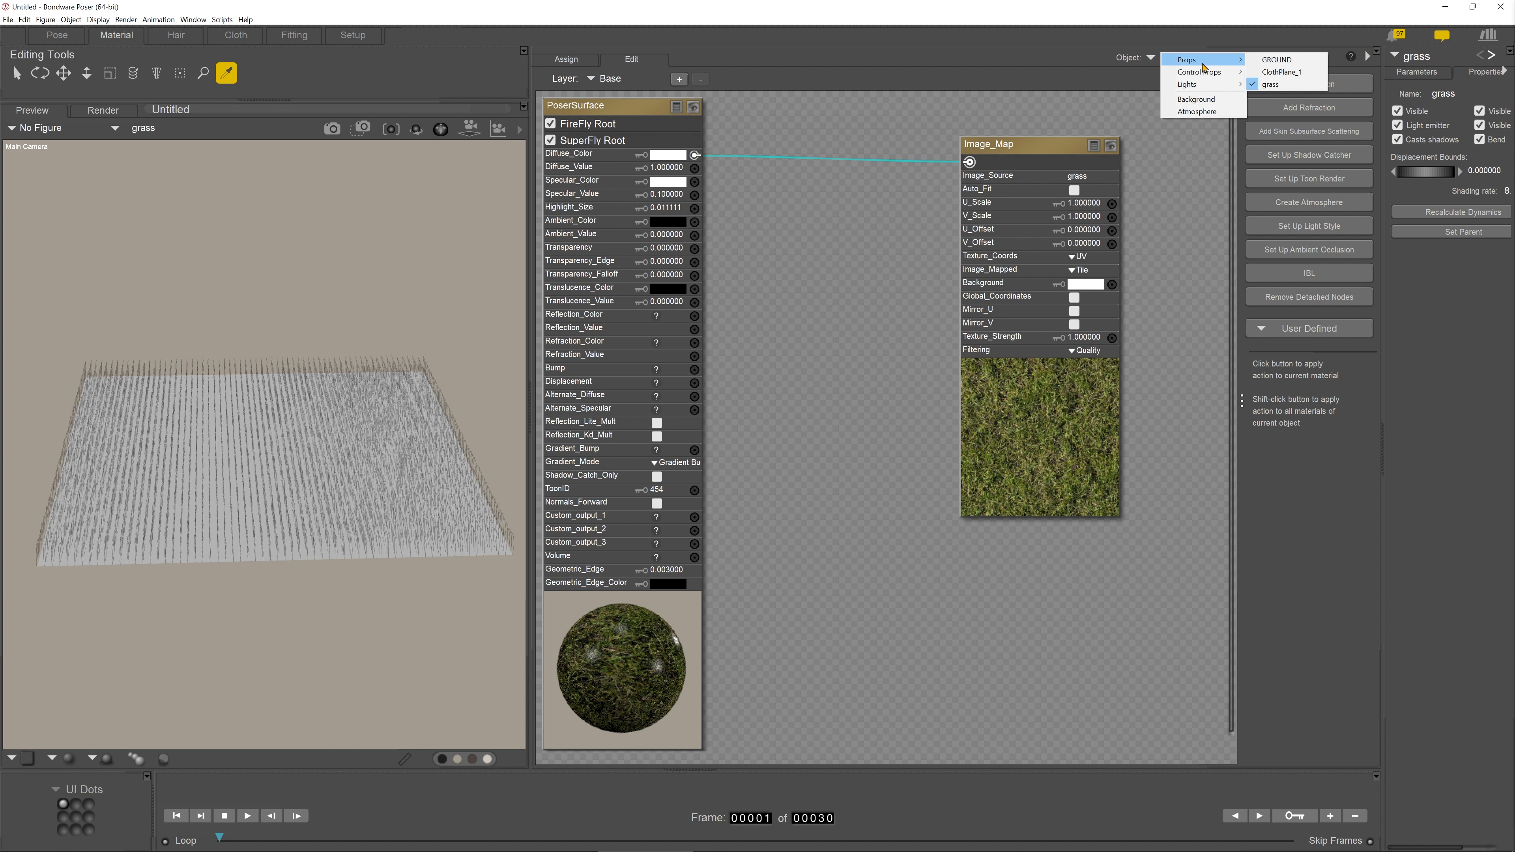
{"action": "left_click", "coordinate": [1280, 72]}
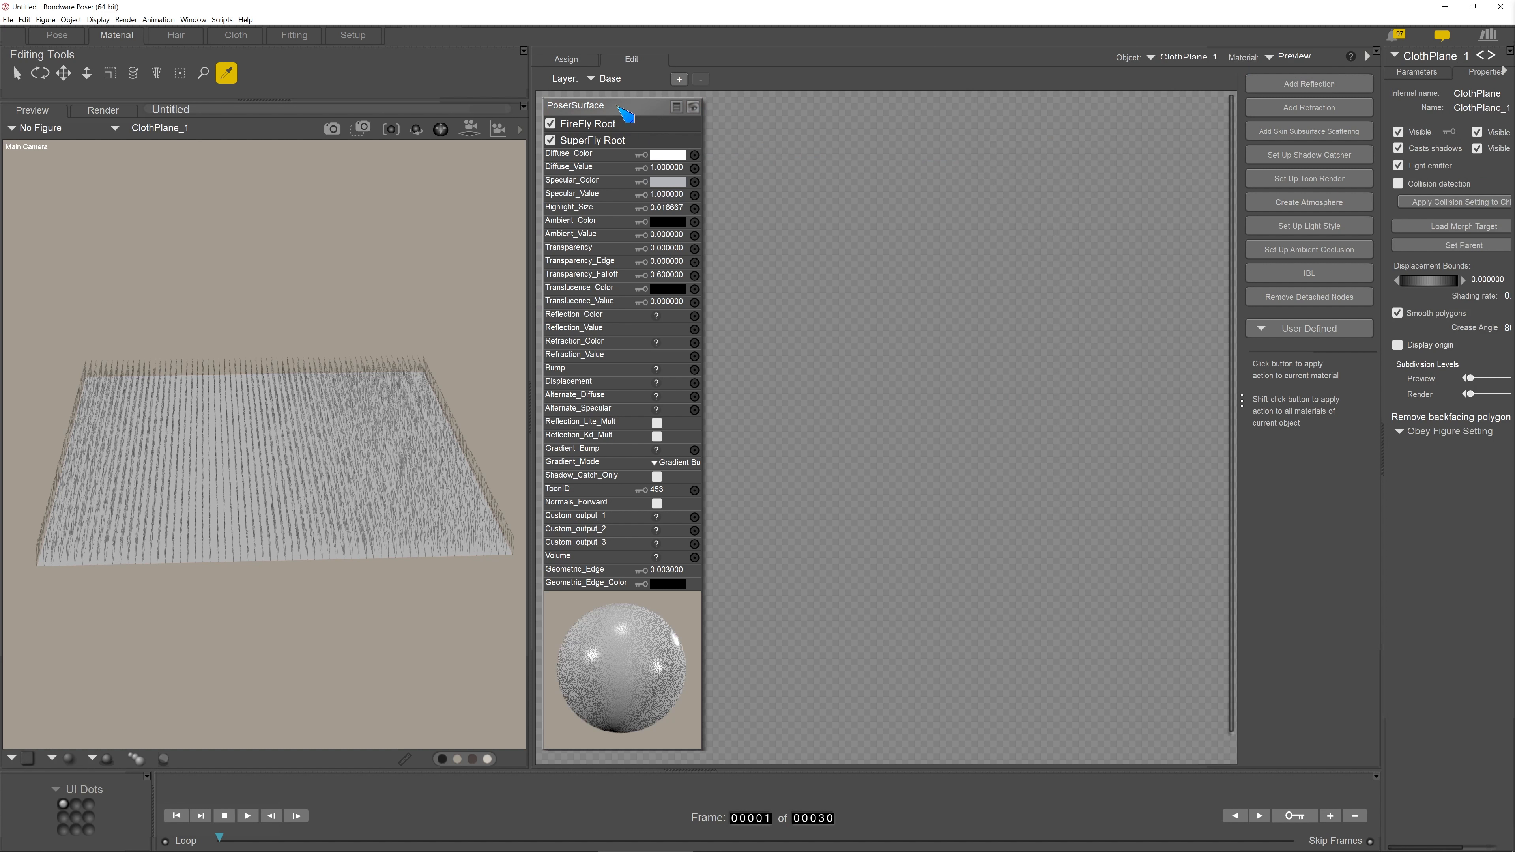
{"action": "right_click", "coordinate": [619, 108]}
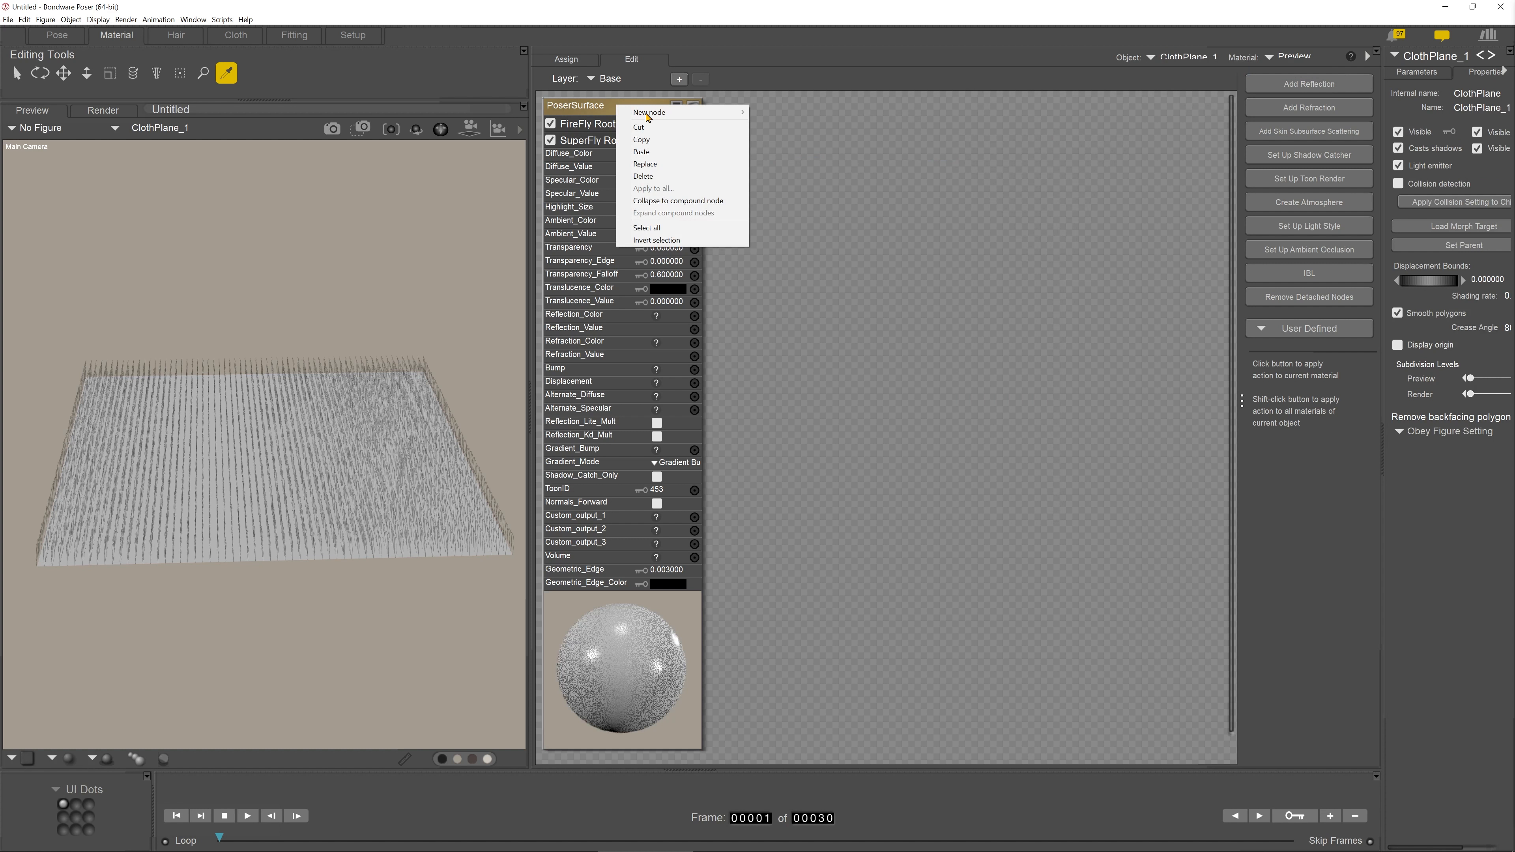
{"action": "left_click", "coordinate": [663, 167]}
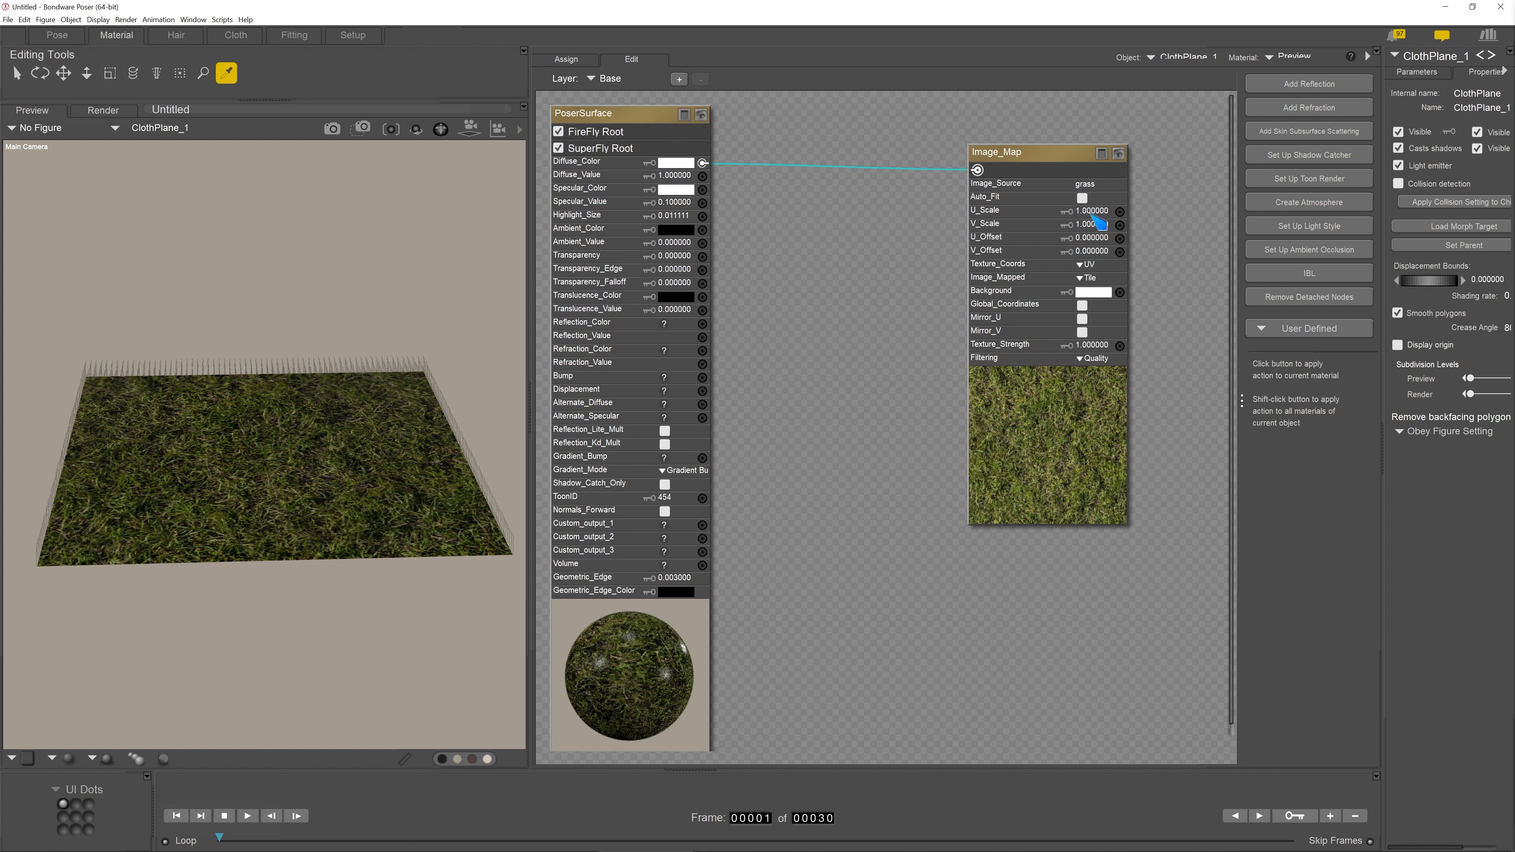
Set both U_Scale and V_Scale of the ClothPlane_1 material's grass Image_Map to 0.1
{"action": "left_click", "coordinate": [1095, 218]}
{"action": "type", "text": "."}
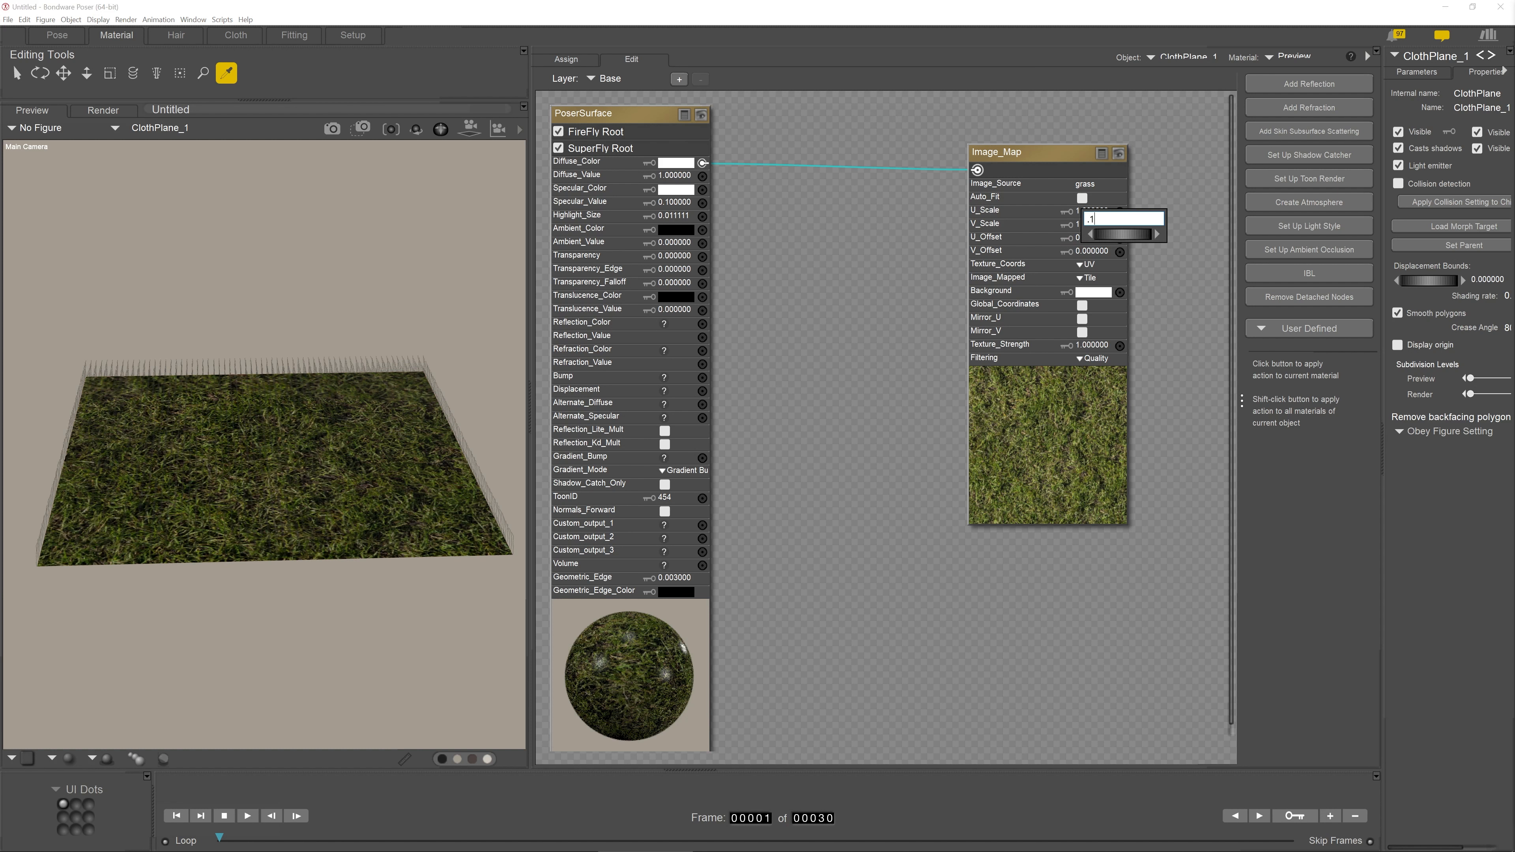
{"action": "type", "text": "1"}
{"action": "key", "text": "Return"}
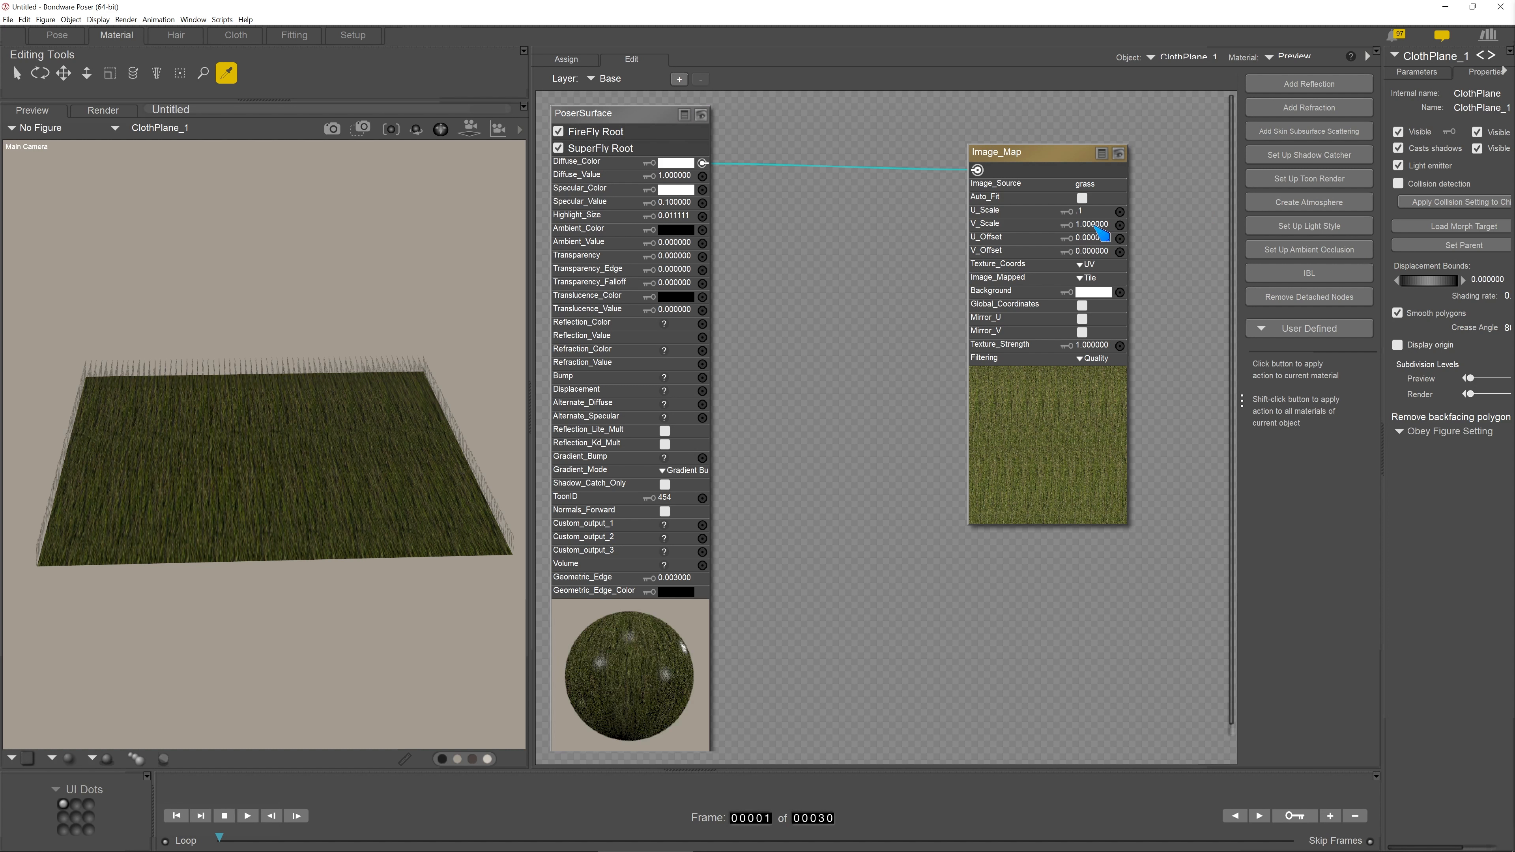
{"action": "left_click", "coordinate": [1095, 225]}
{"action": "type", "text": "."}
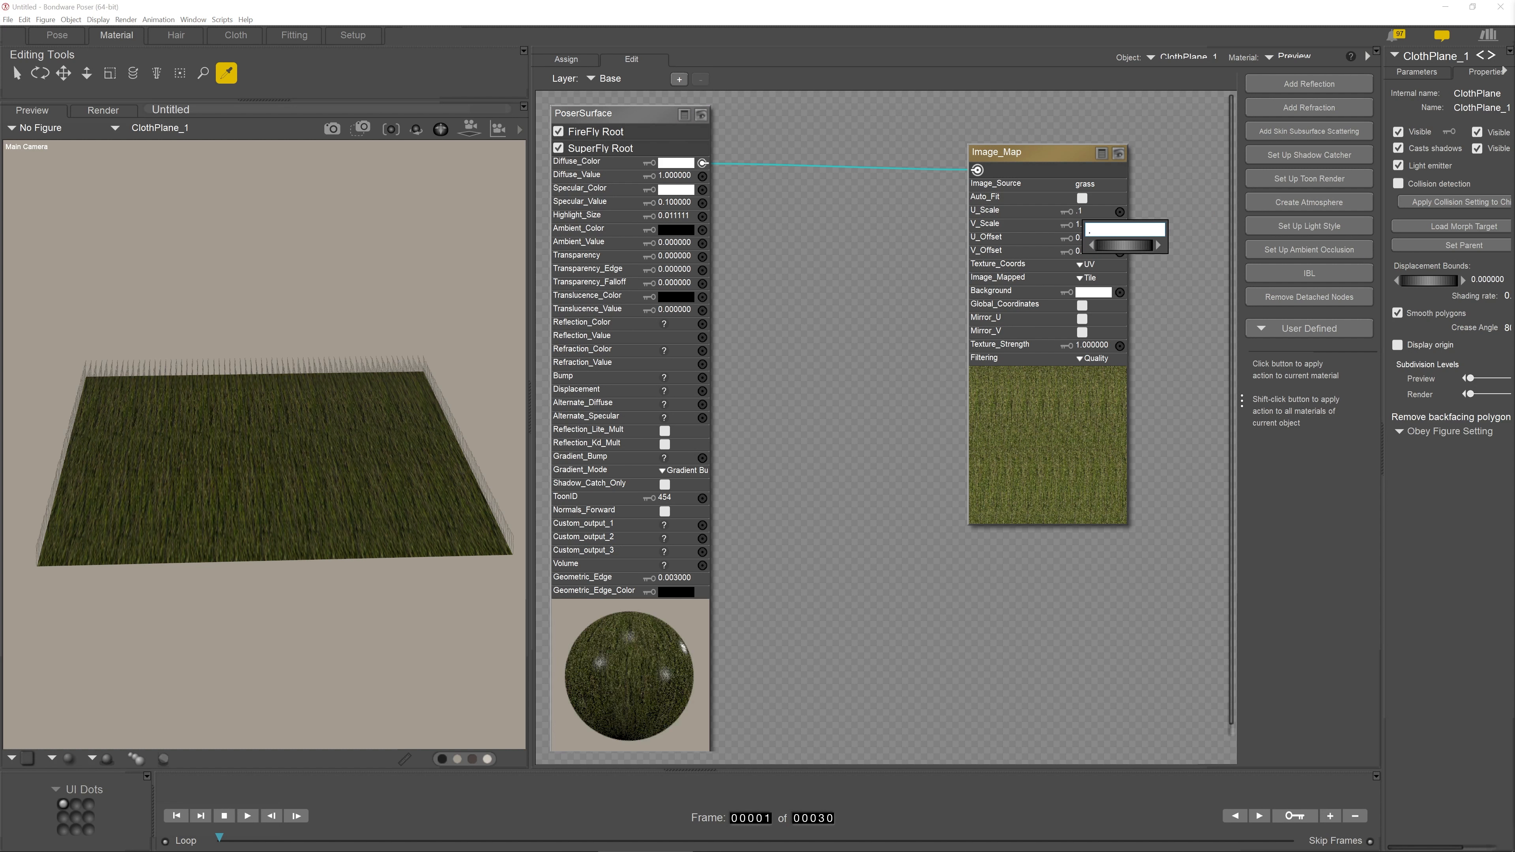
{"action": "type", "text": "1"}
{"action": "key", "text": "Return"}
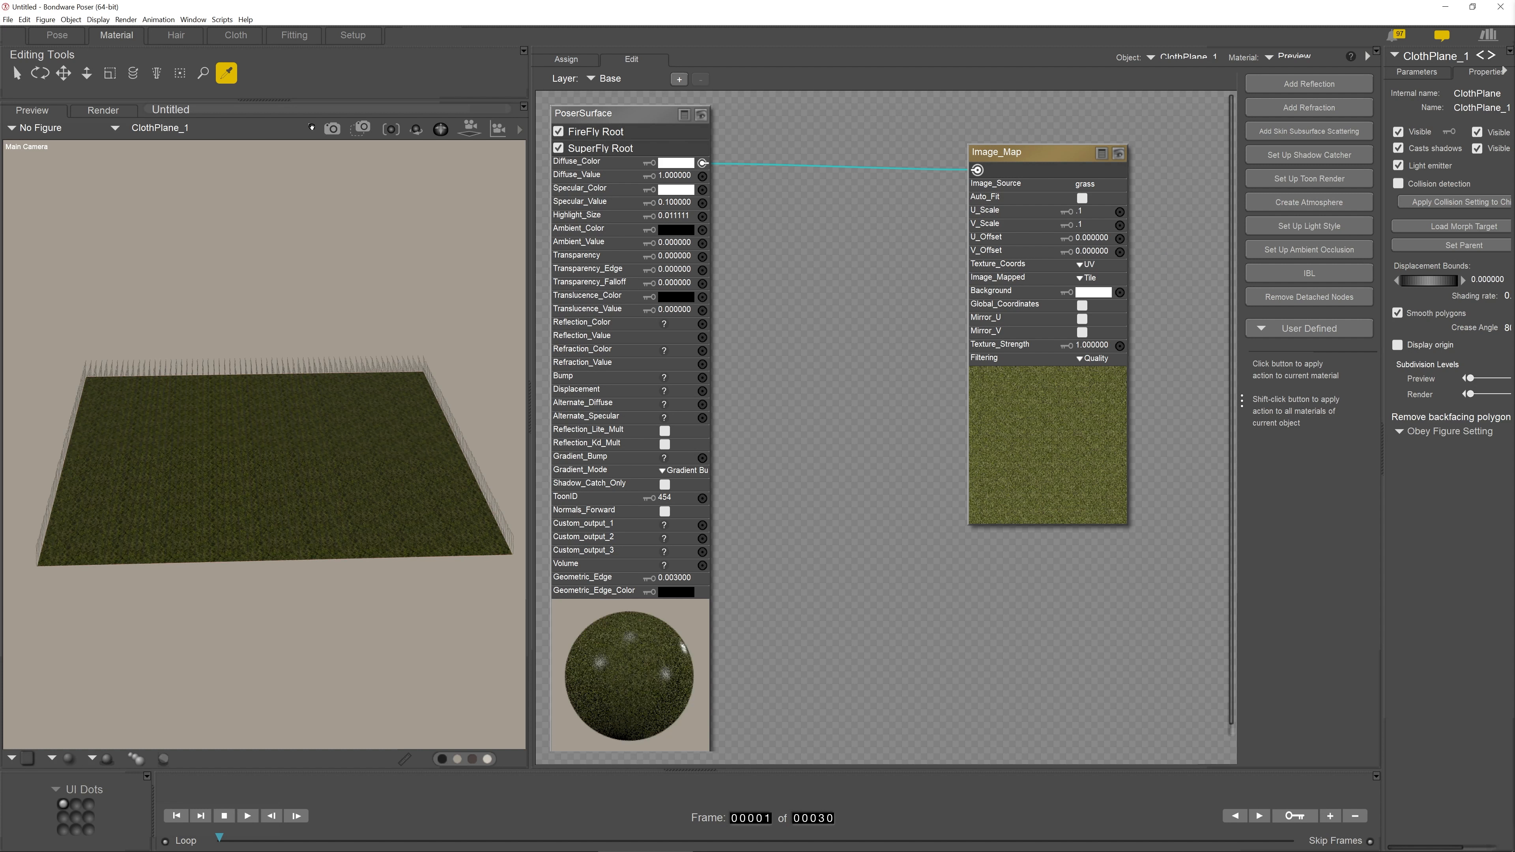
Return to the Pose room and area-render the far right part of the grass plane
{"action": "left_click", "coordinate": [67, 34]}
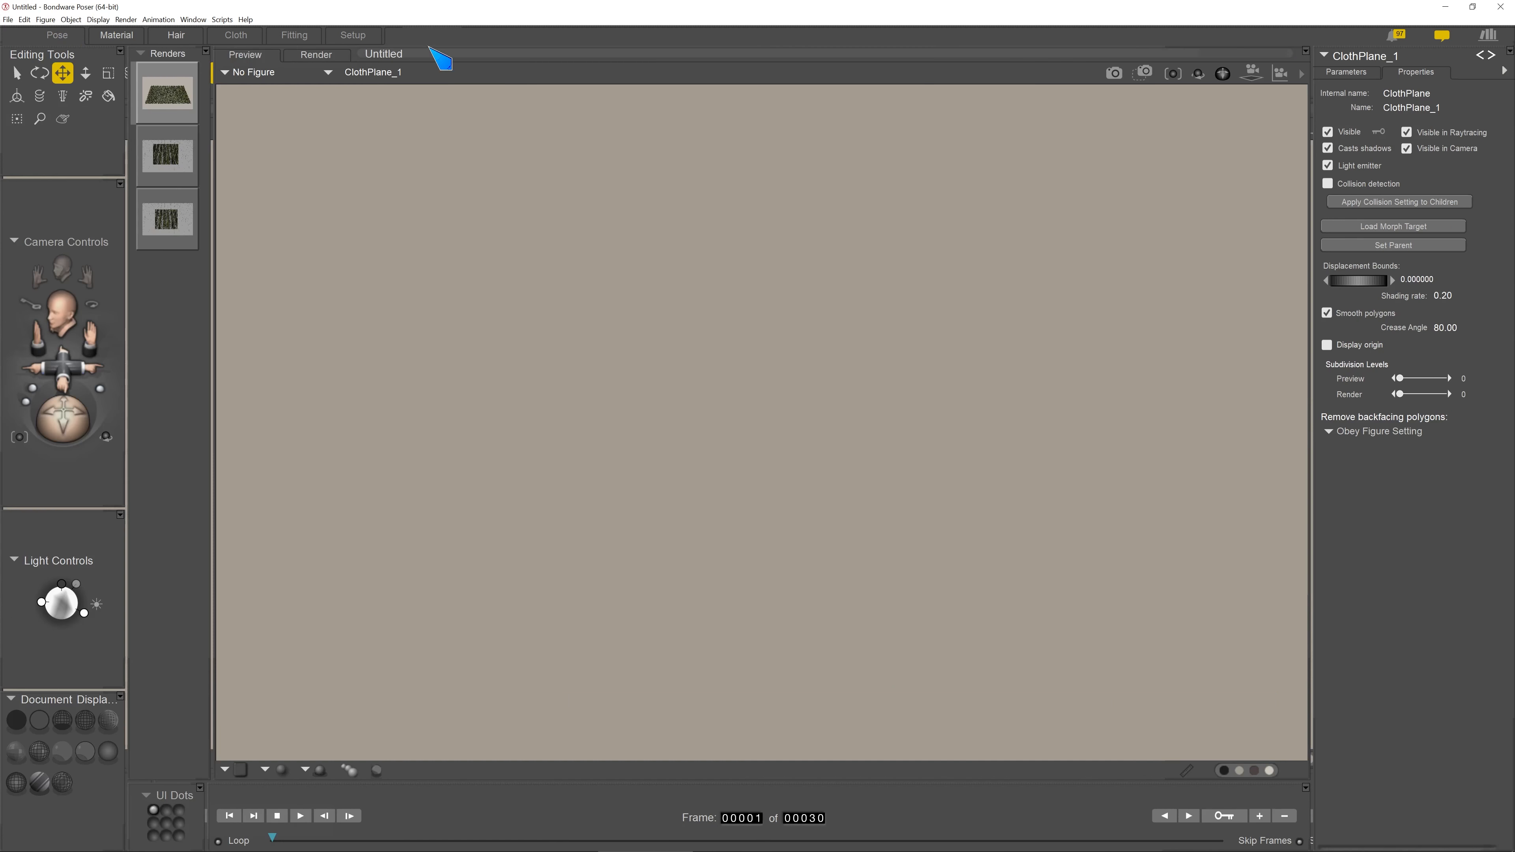
{"action": "left_click", "coordinate": [1140, 73]}
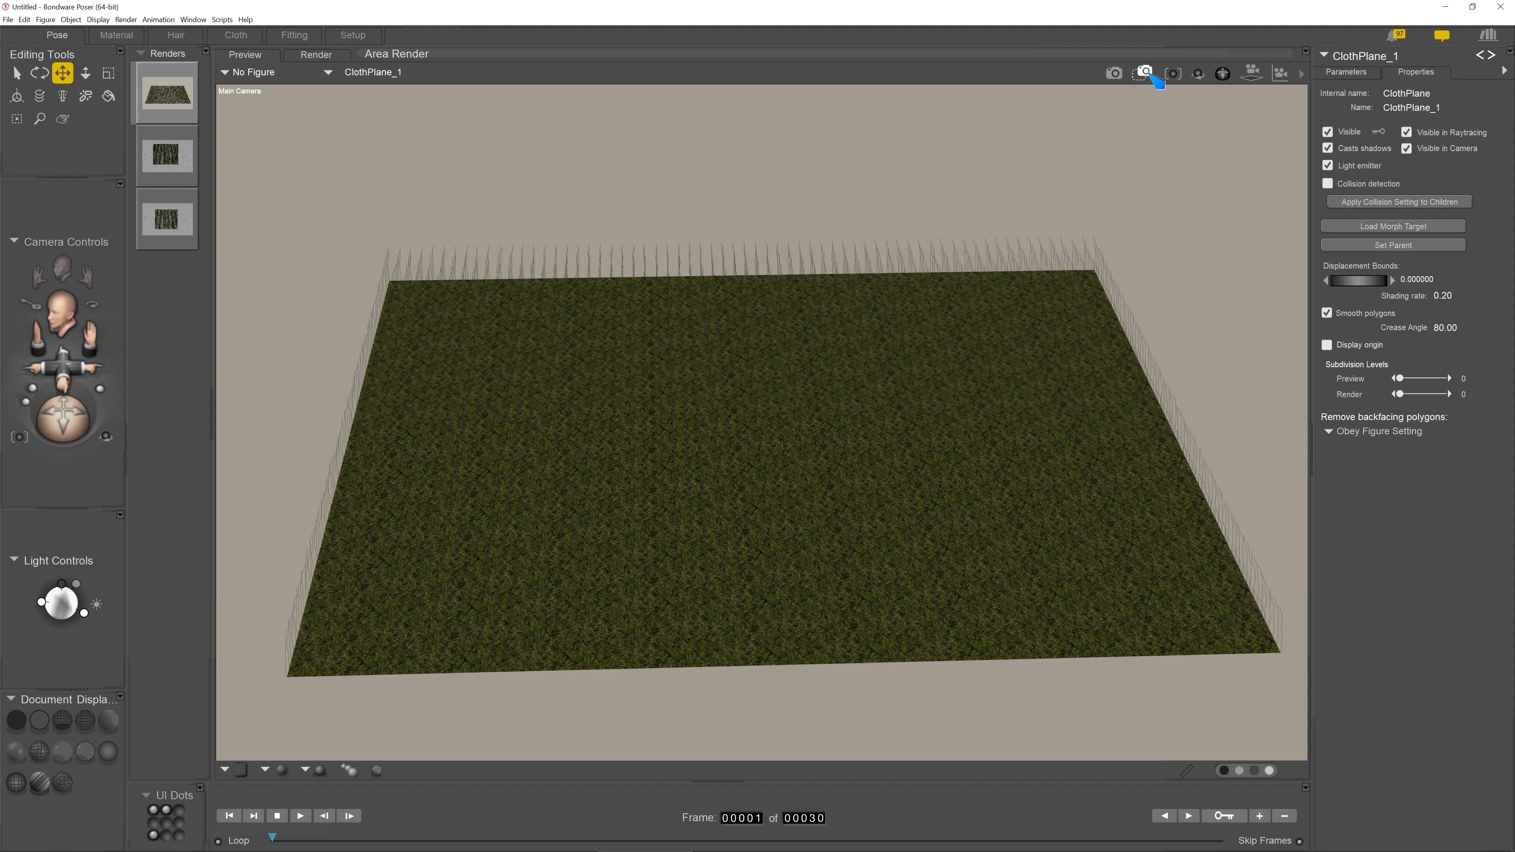
{"action": "left_click_drag", "start_coordinate": [1169, 274], "coordinate": [797, 506]}
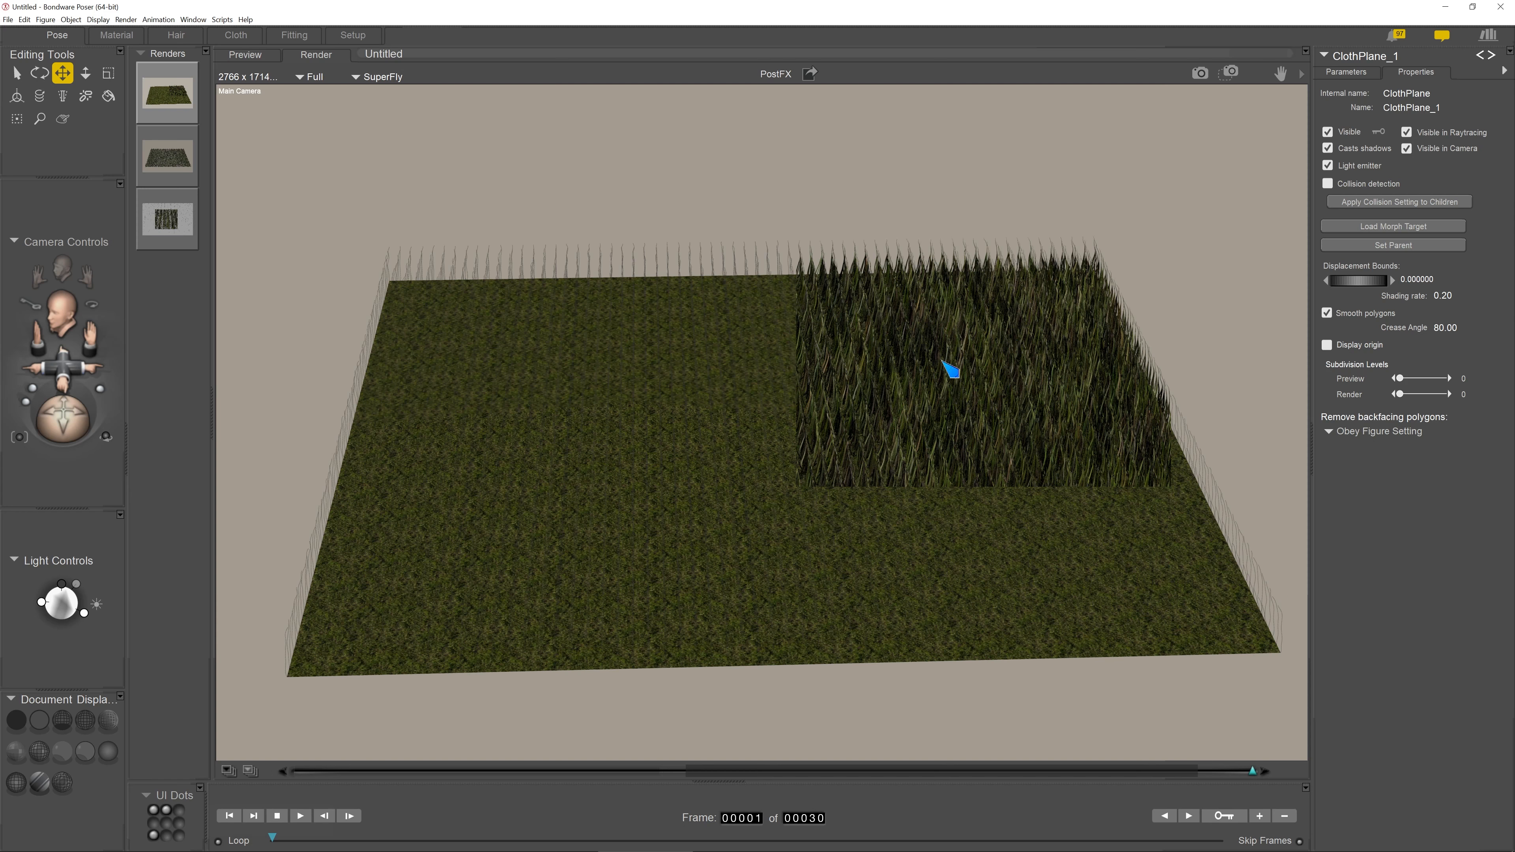
In the Material room, show the grass prop's Hair material and examine its Image_Map settings
{"action": "key", "text": "ctrl+2"}
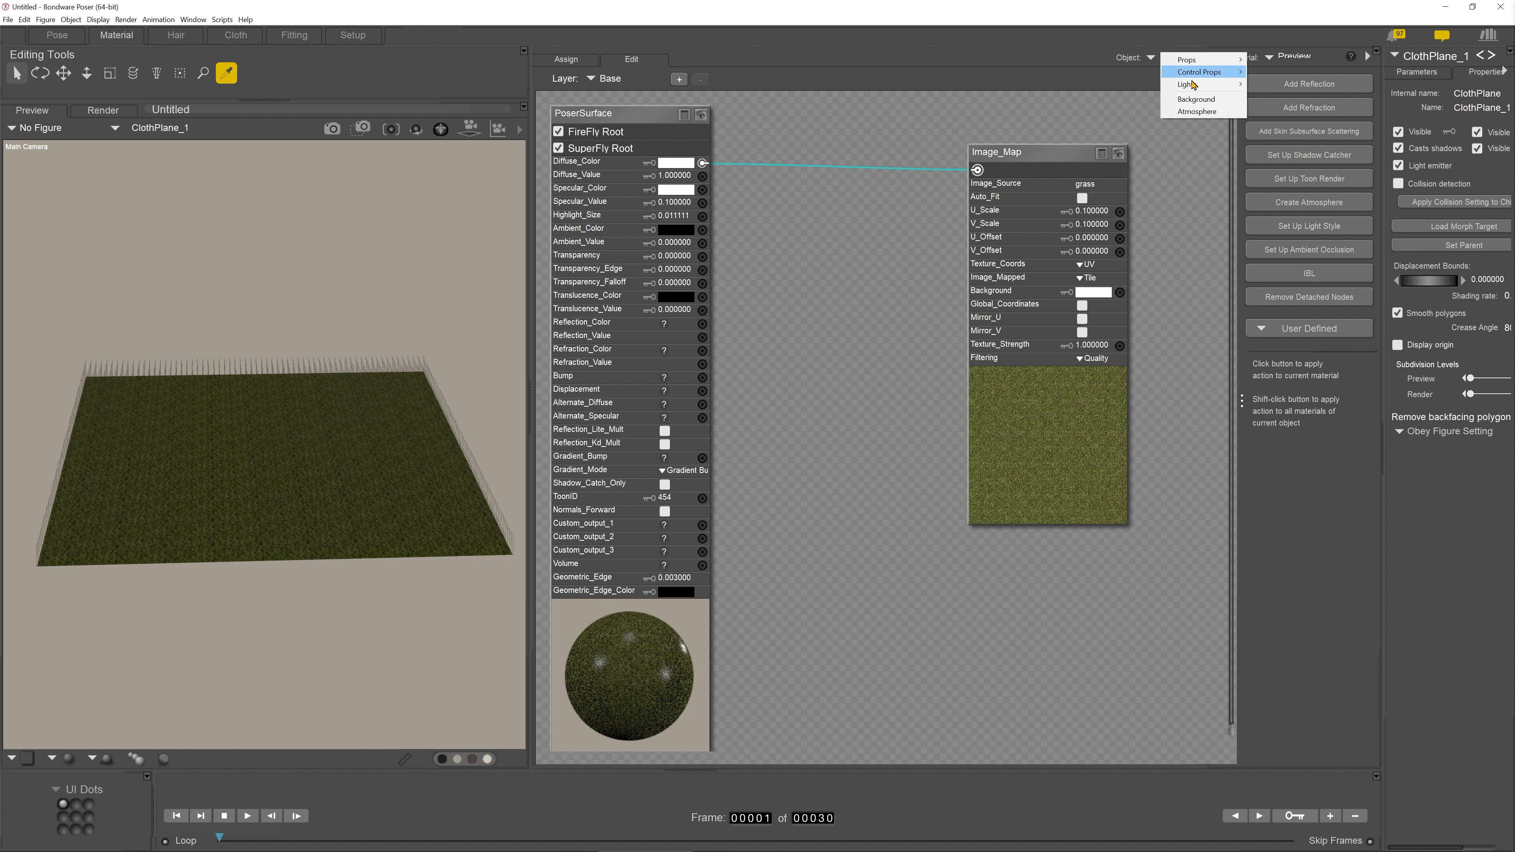
{"action": "mouse_move", "coordinate": [1198, 60]}
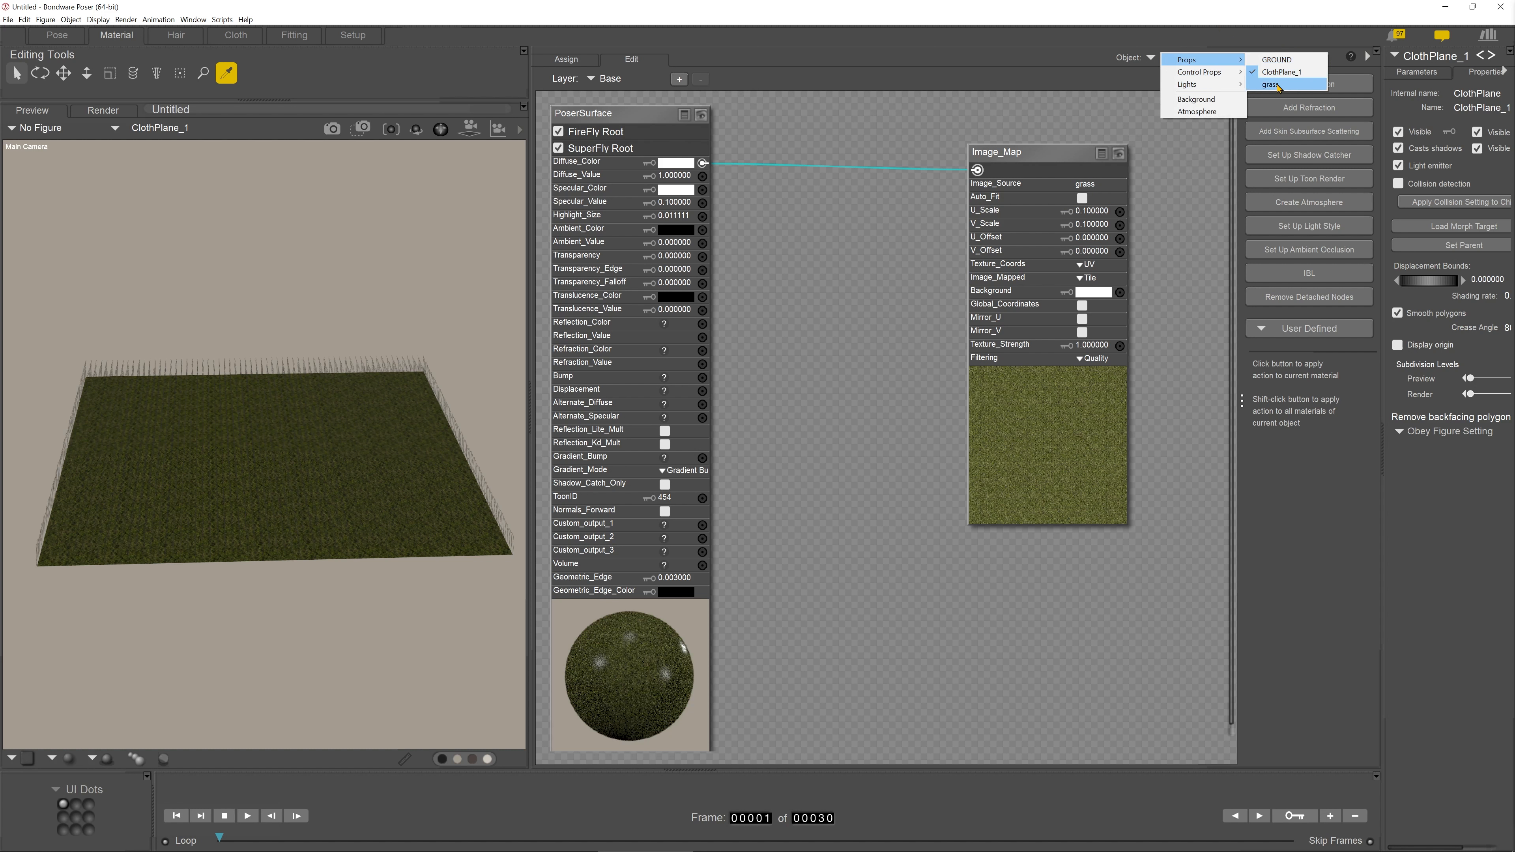
{"action": "left_click", "coordinate": [1273, 85]}
{"action": "left_click", "coordinate": [1048, 147]}
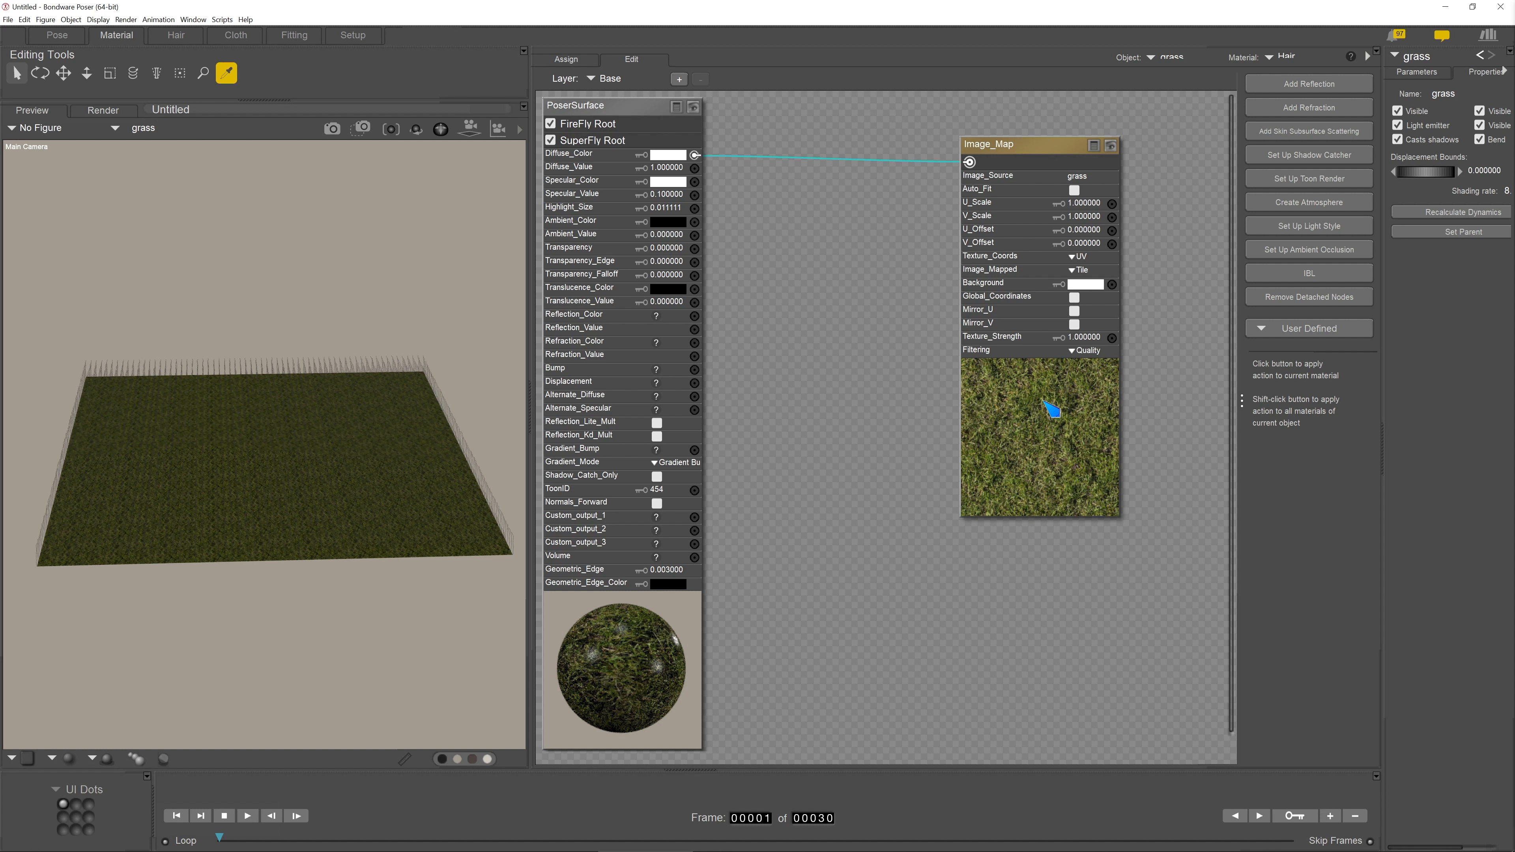
Go to the Hair room with the grass group active and look at the wind force creation command
{"action": "left_click", "coordinate": [86, 73]}
{"action": "key", "text": "r"}
{"action": "left_click", "coordinate": [77, 34]}
{"action": "left_click", "coordinate": [174, 36]}
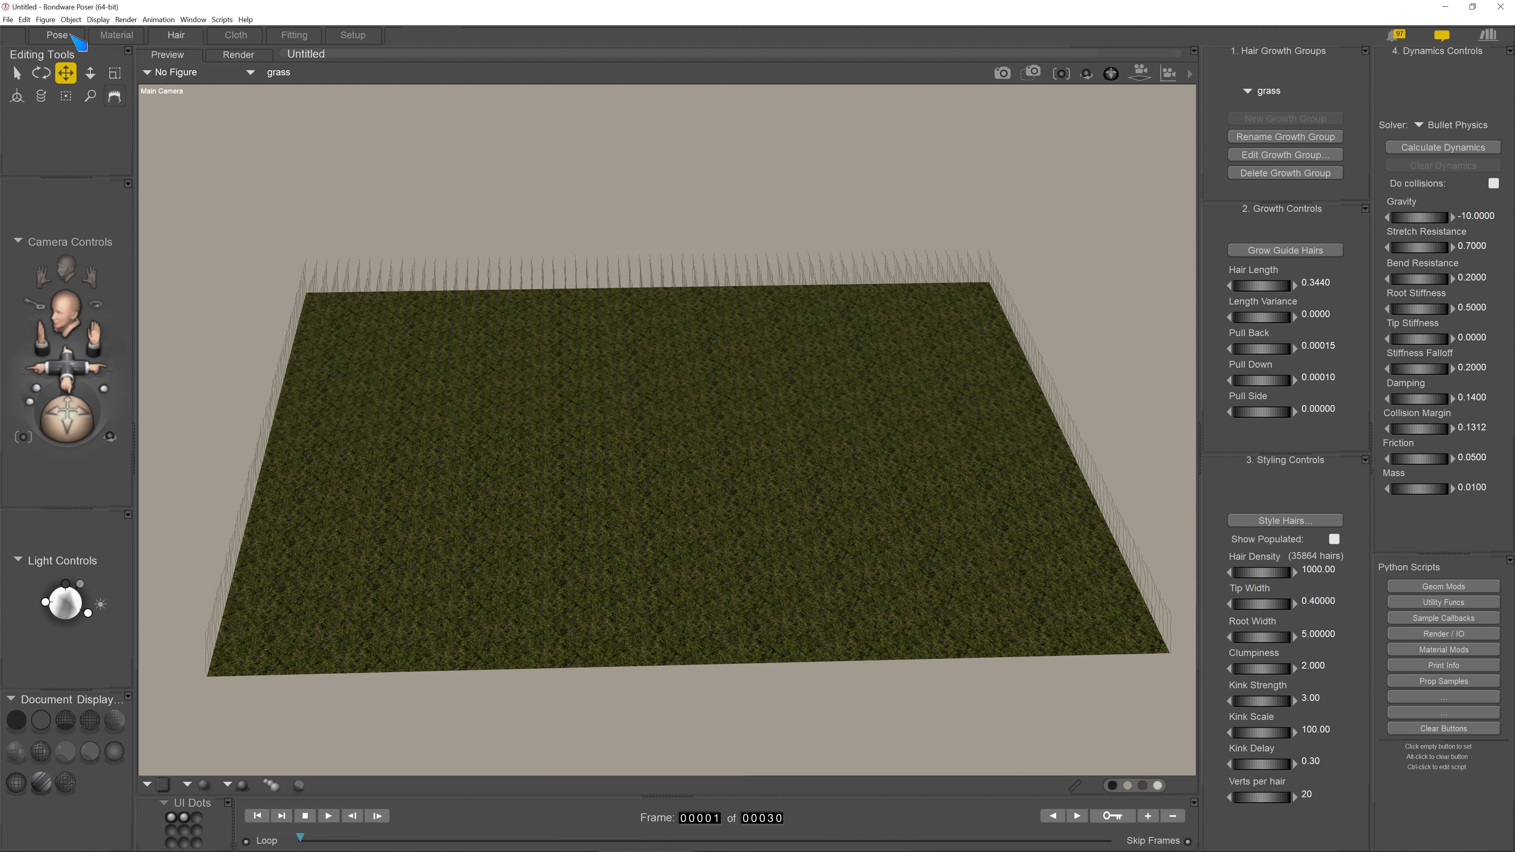
{"action": "left_click", "coordinate": [71, 19]}
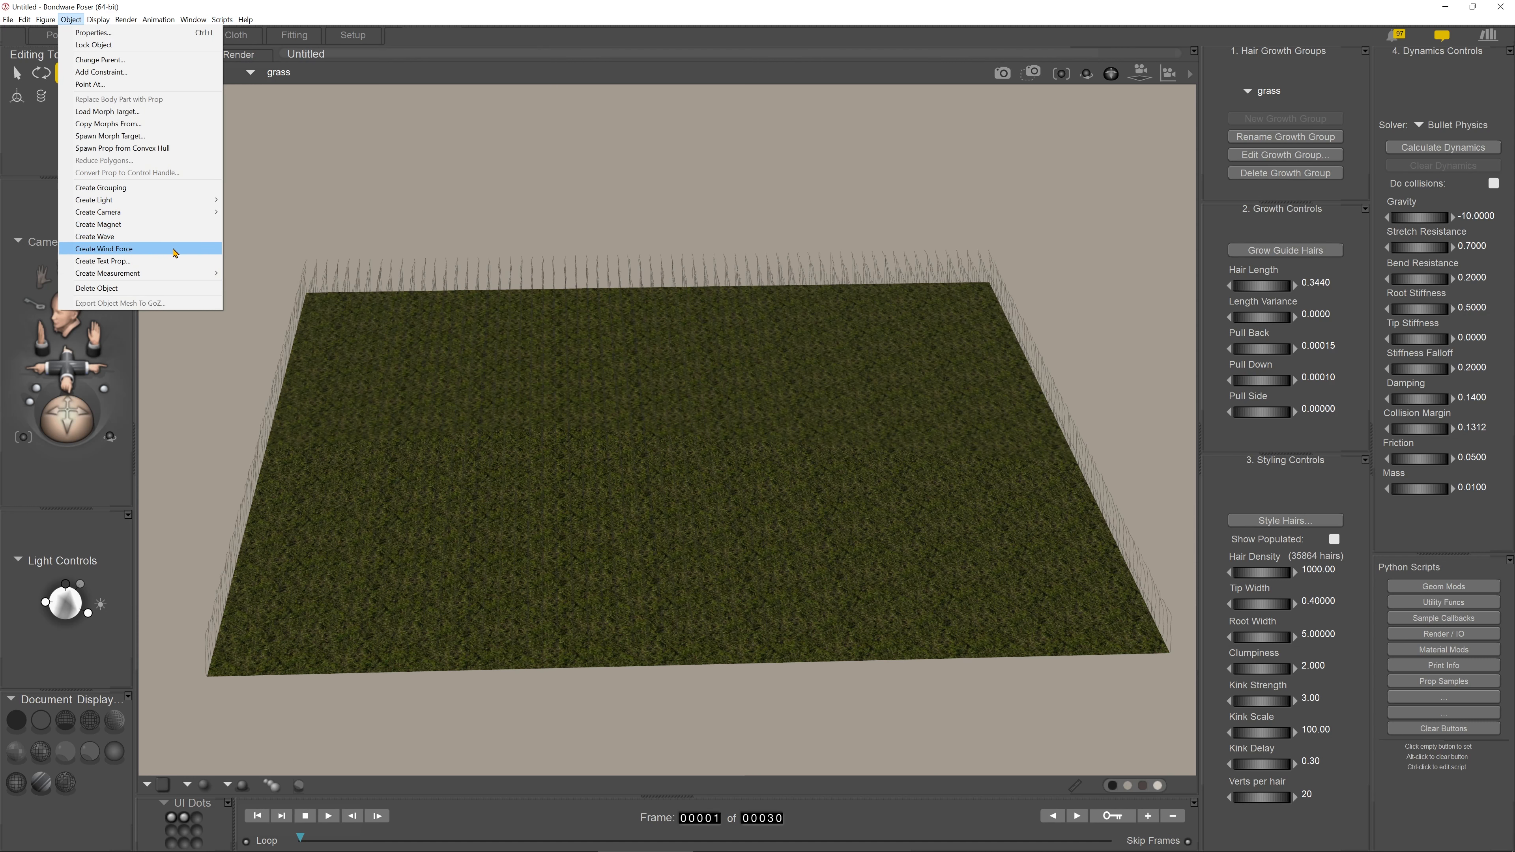
{"action": "left_click", "coordinate": [175, 252]}
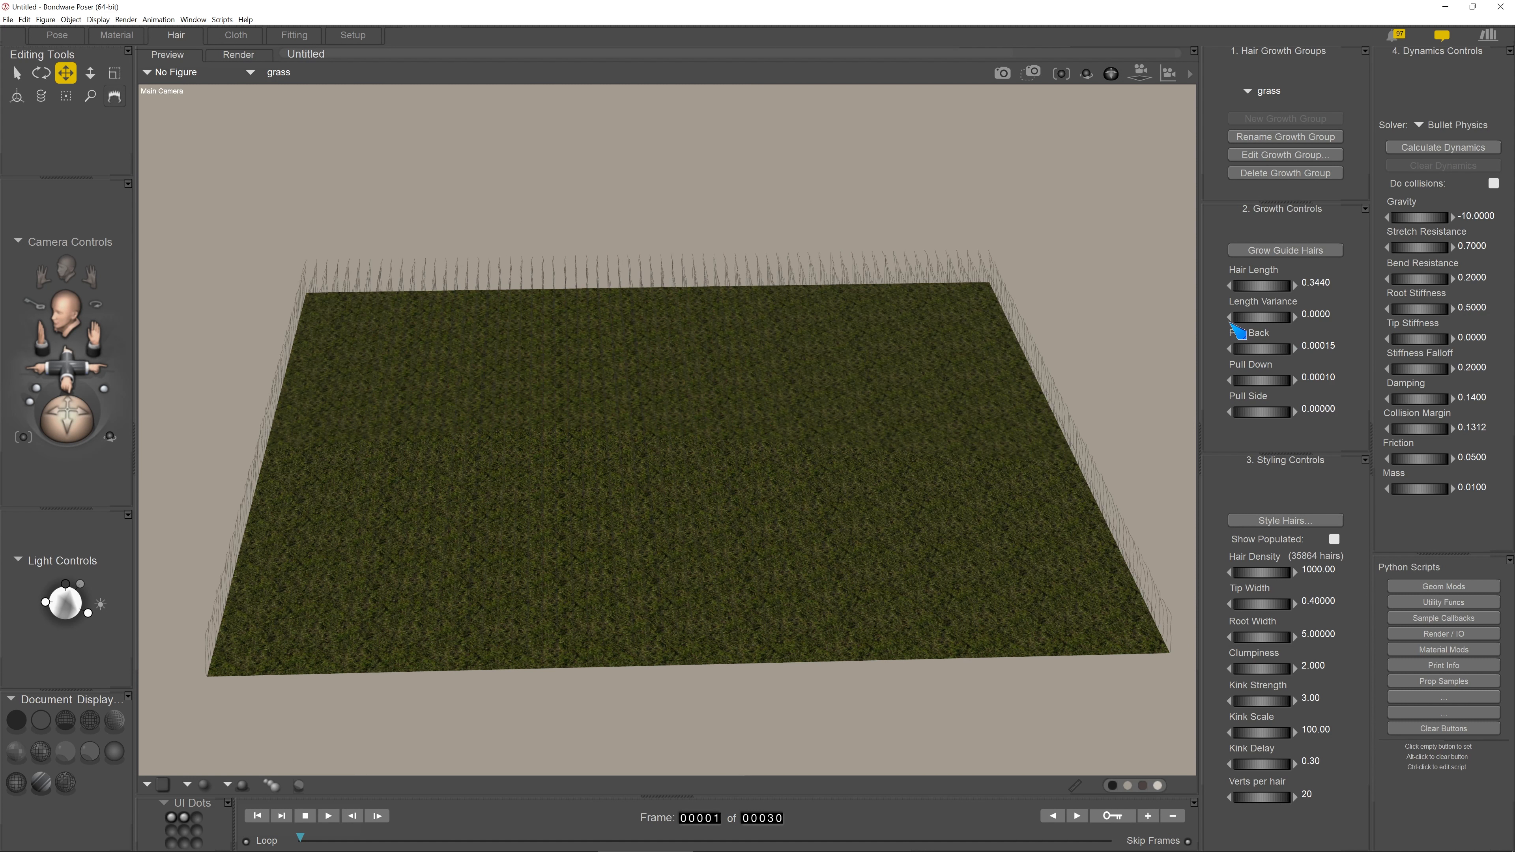
Move the camera close to the plane's back edge and try a Pull Back of 0.0005 on the grass hair
{"action": "left_click_drag", "start_coordinate": [64, 356], "coordinate": [95, 360]}
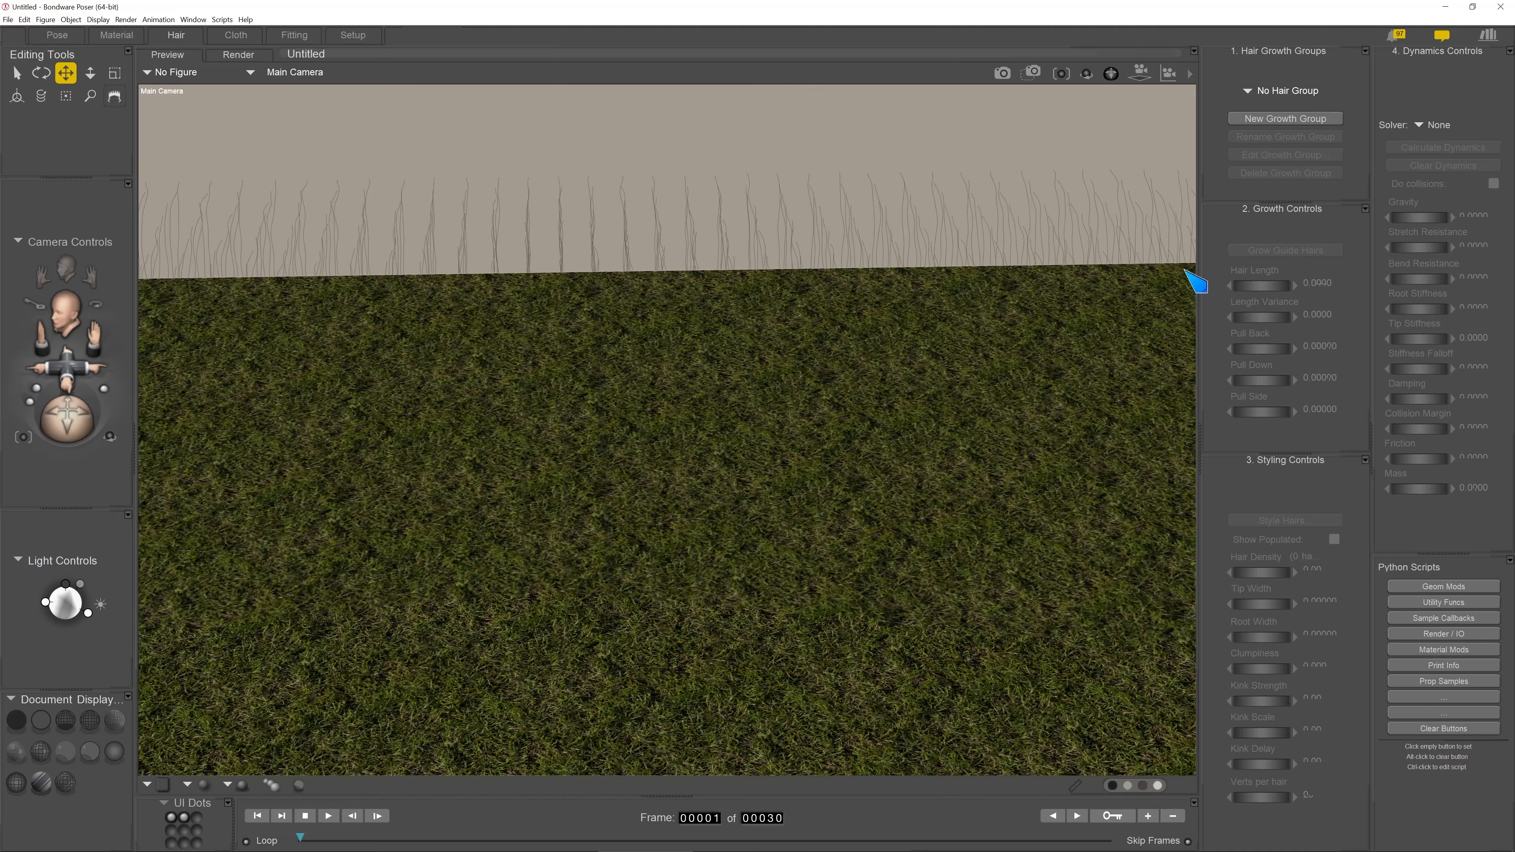
{"action": "left_click", "coordinate": [761, 299]}
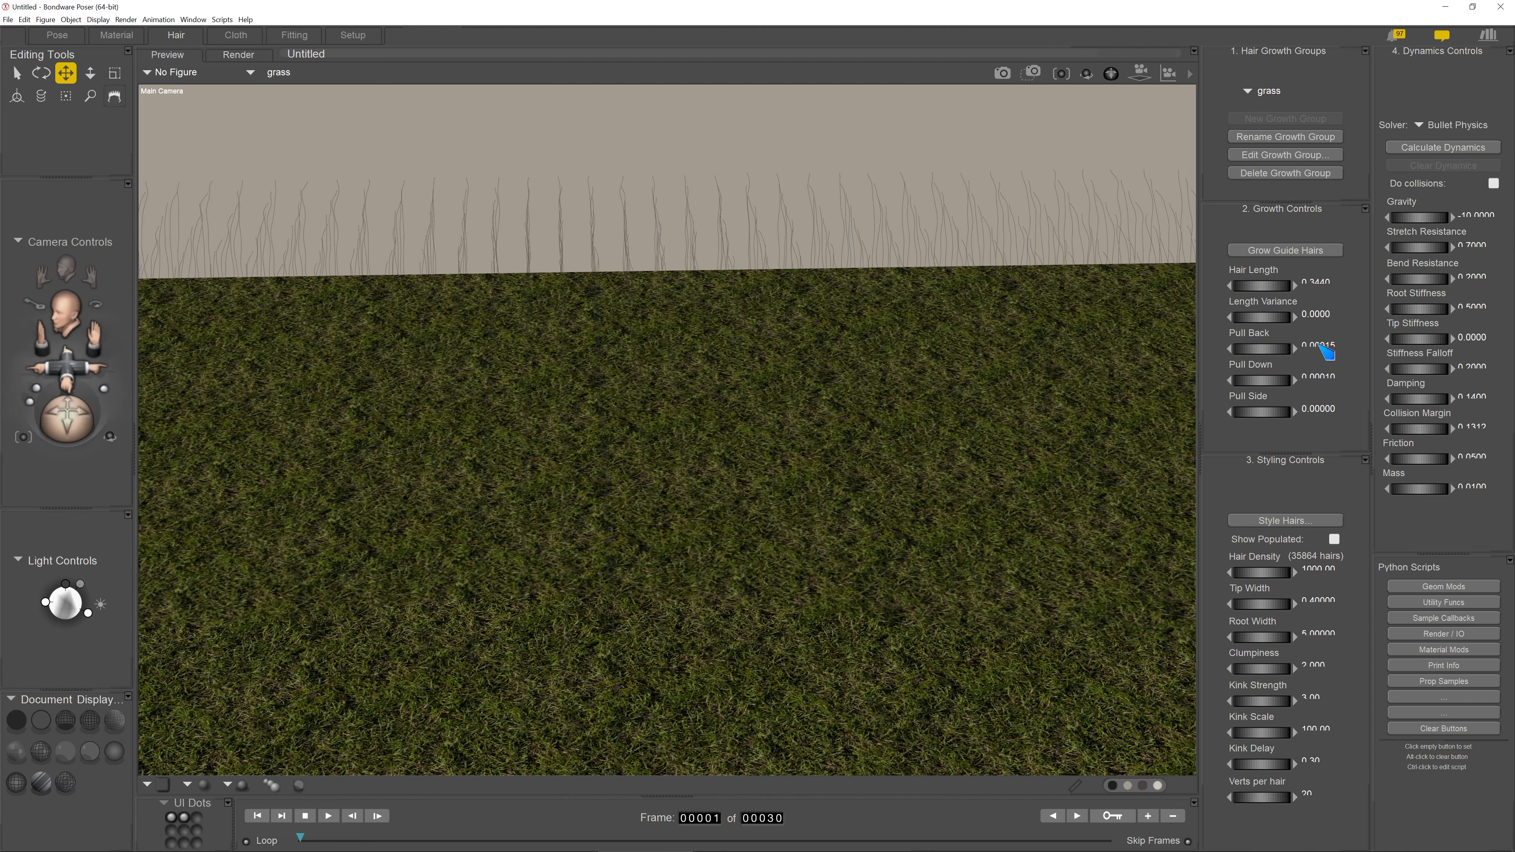
{"action": "left_click", "coordinate": [1322, 347]}
{"action": "key", "text": "Right"}
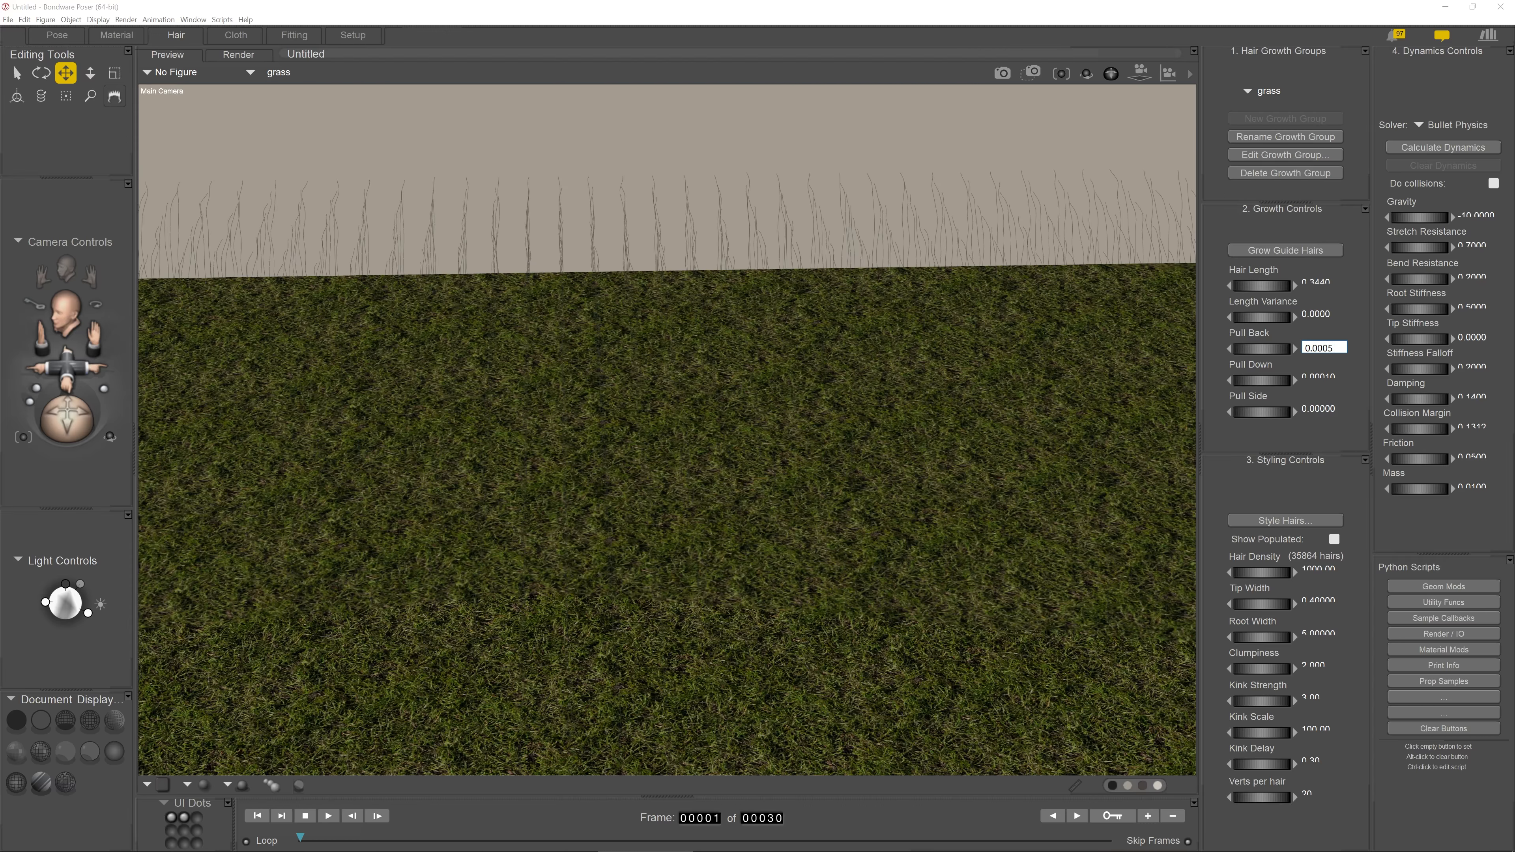
{"action": "key", "text": "Return"}
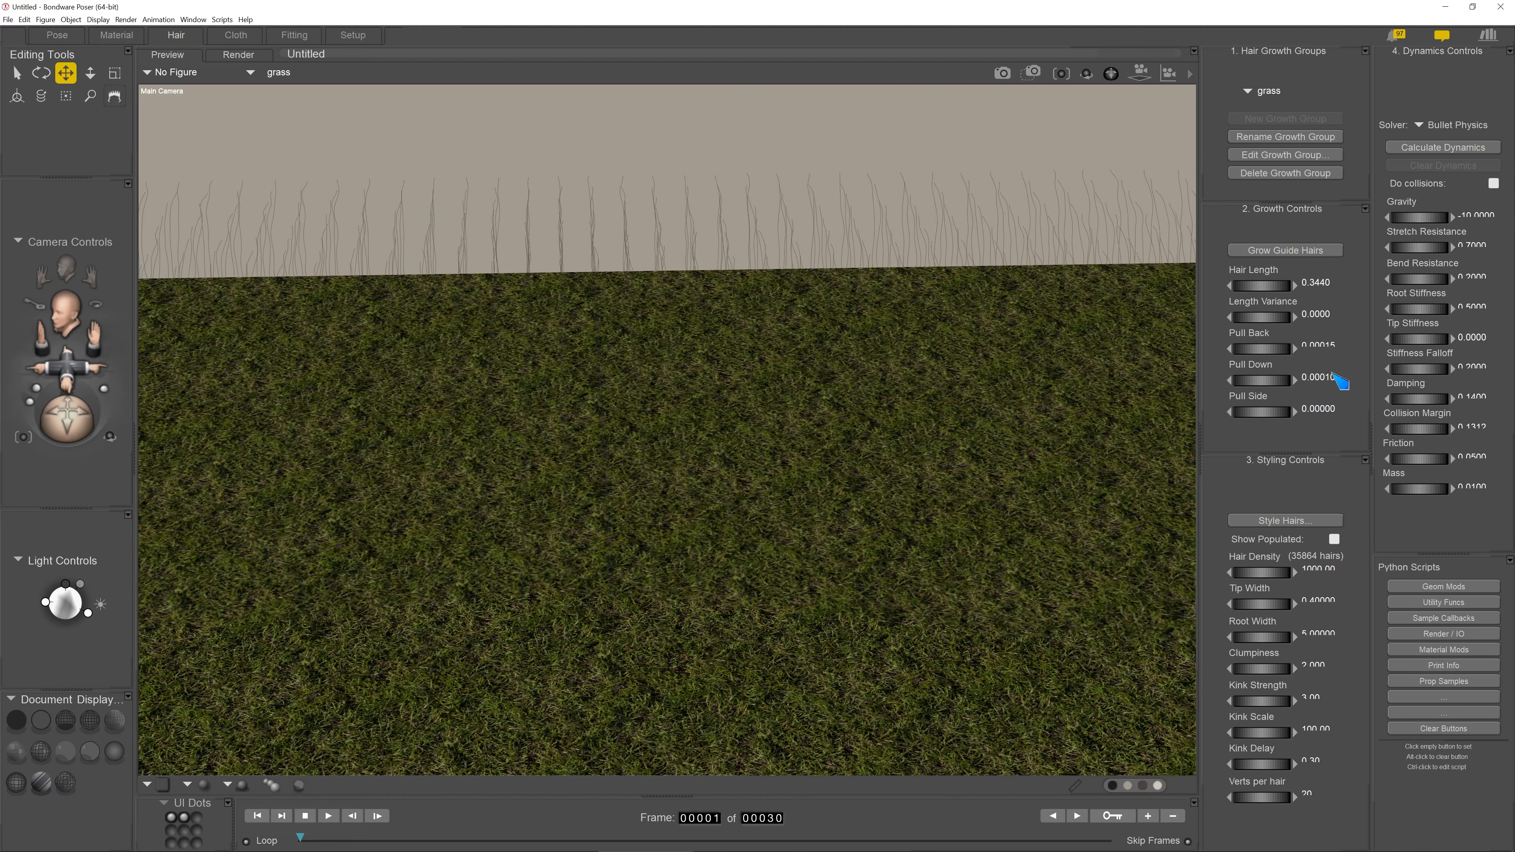
Try Pull Side values of 0.0005 and -0.0005 on the grass hair to compare the lean direction
{"action": "left_click", "coordinate": [1328, 412]}
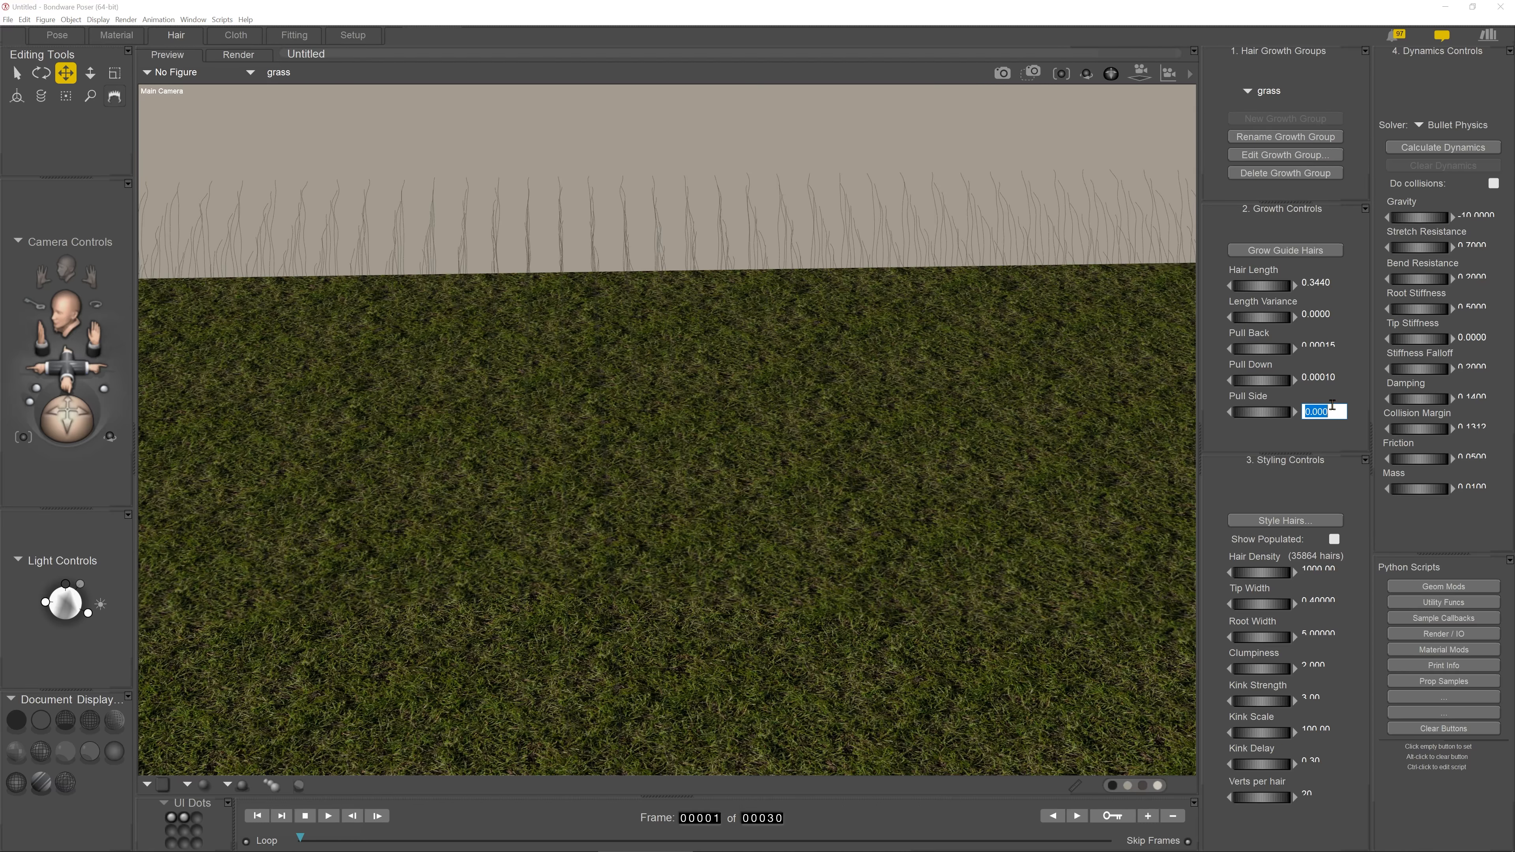
{"action": "left_click", "coordinate": [1330, 409]}
{"action": "key", "text": "Return"}
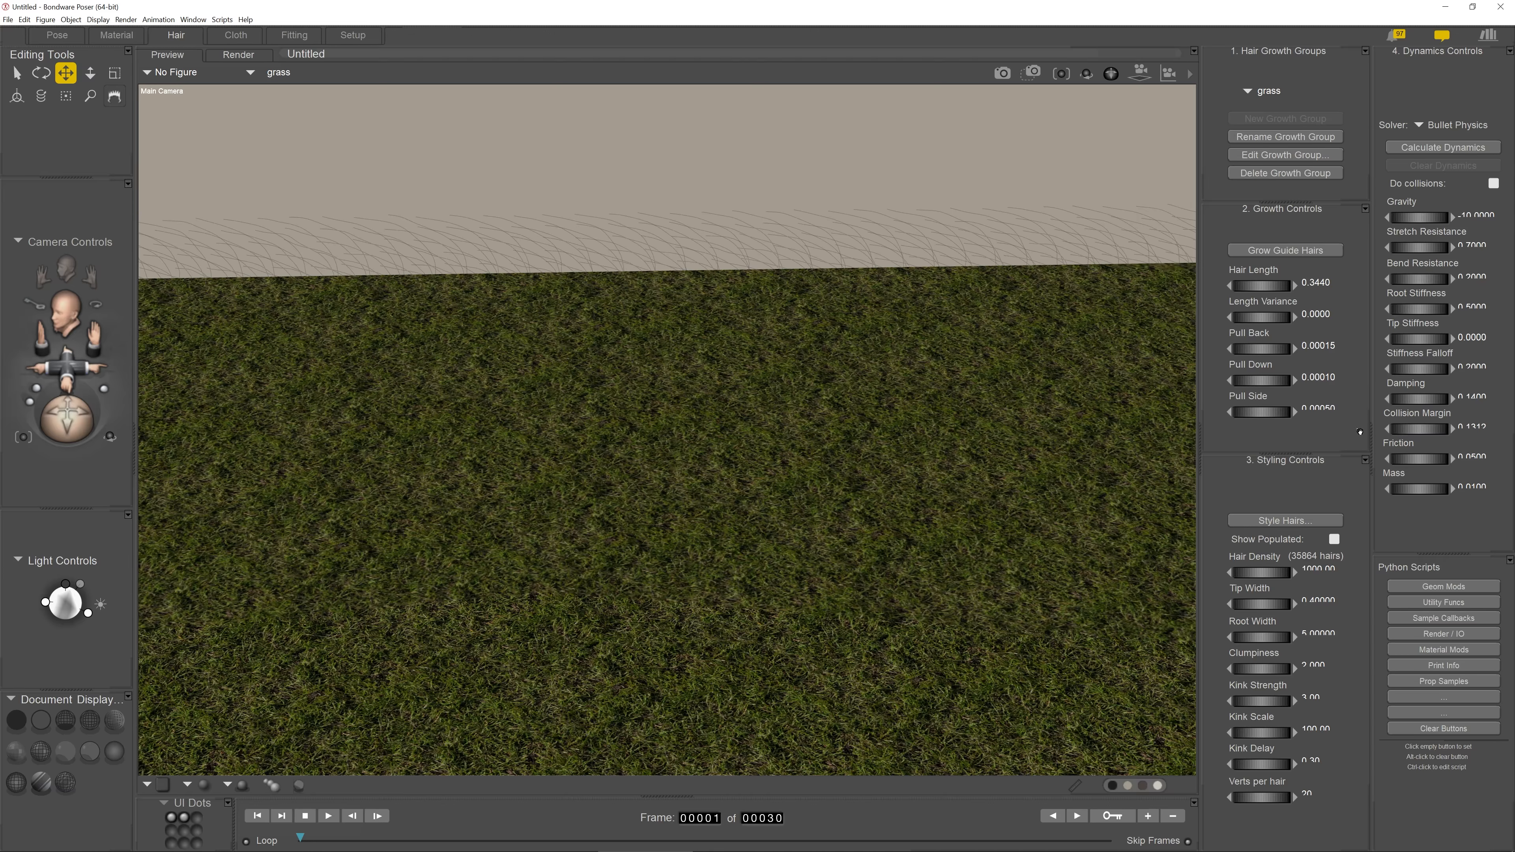
{"action": "left_click", "coordinate": [1315, 409]}
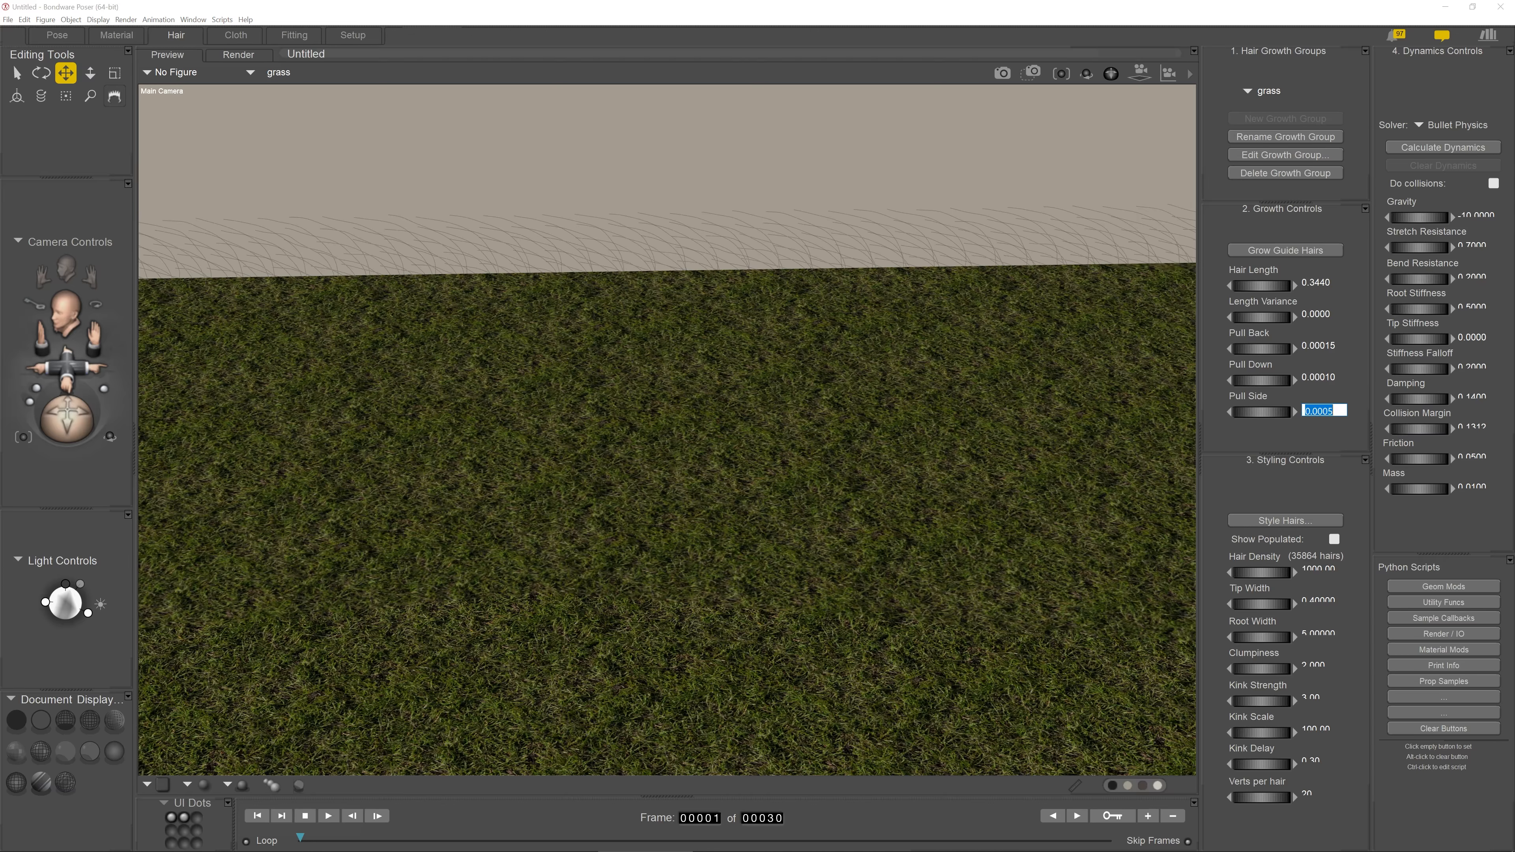
{"action": "key", "text": "Return"}
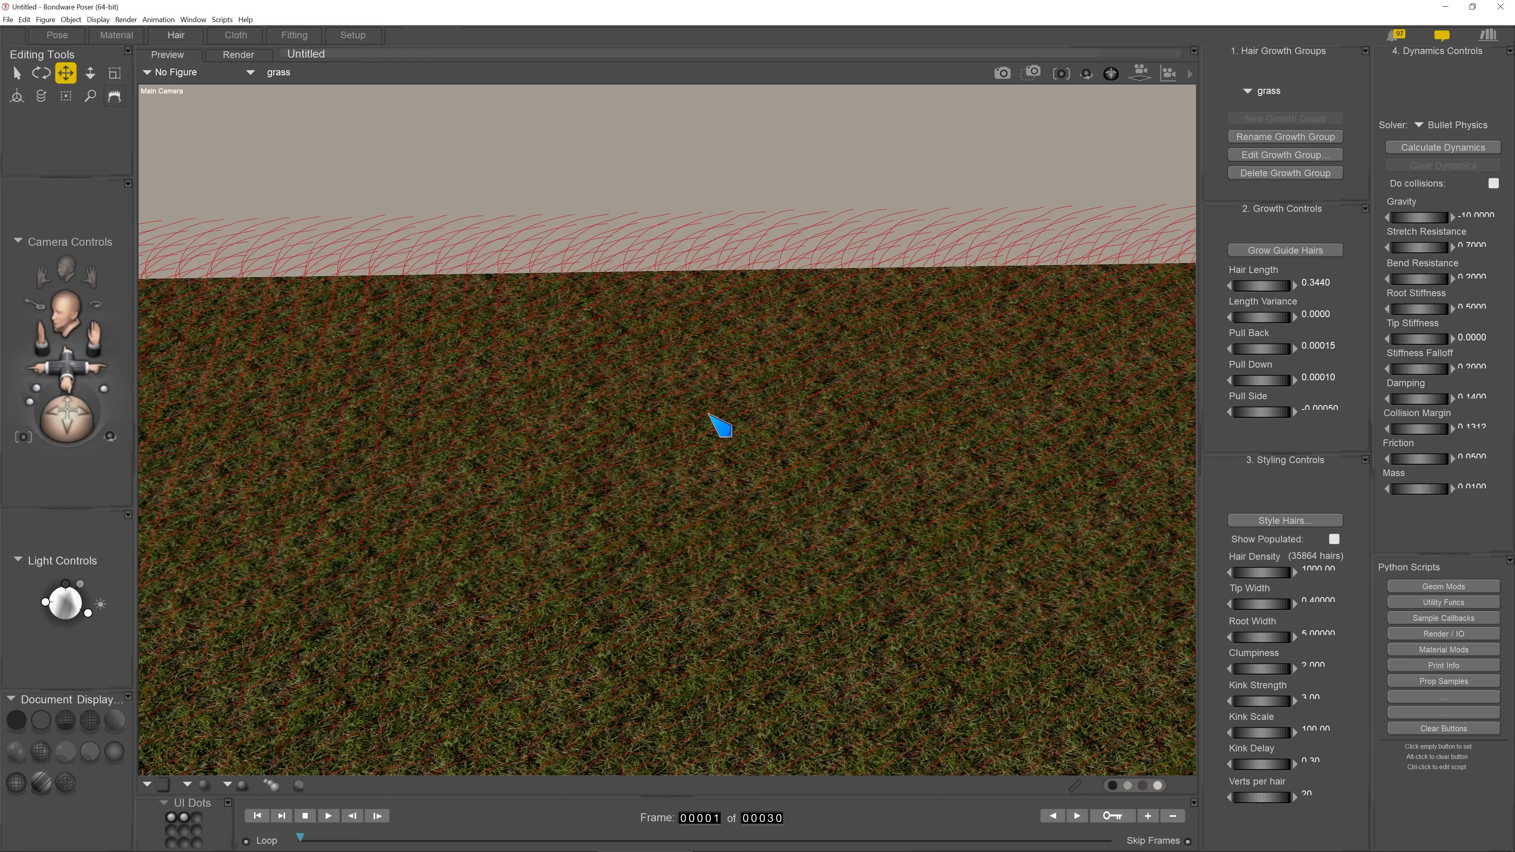
Reset the grass hair's Pull Side to 0 and area-render the far left part of the plane
{"action": "left_click_drag", "start_coordinate": [66, 364], "coordinate": [66, 459]}
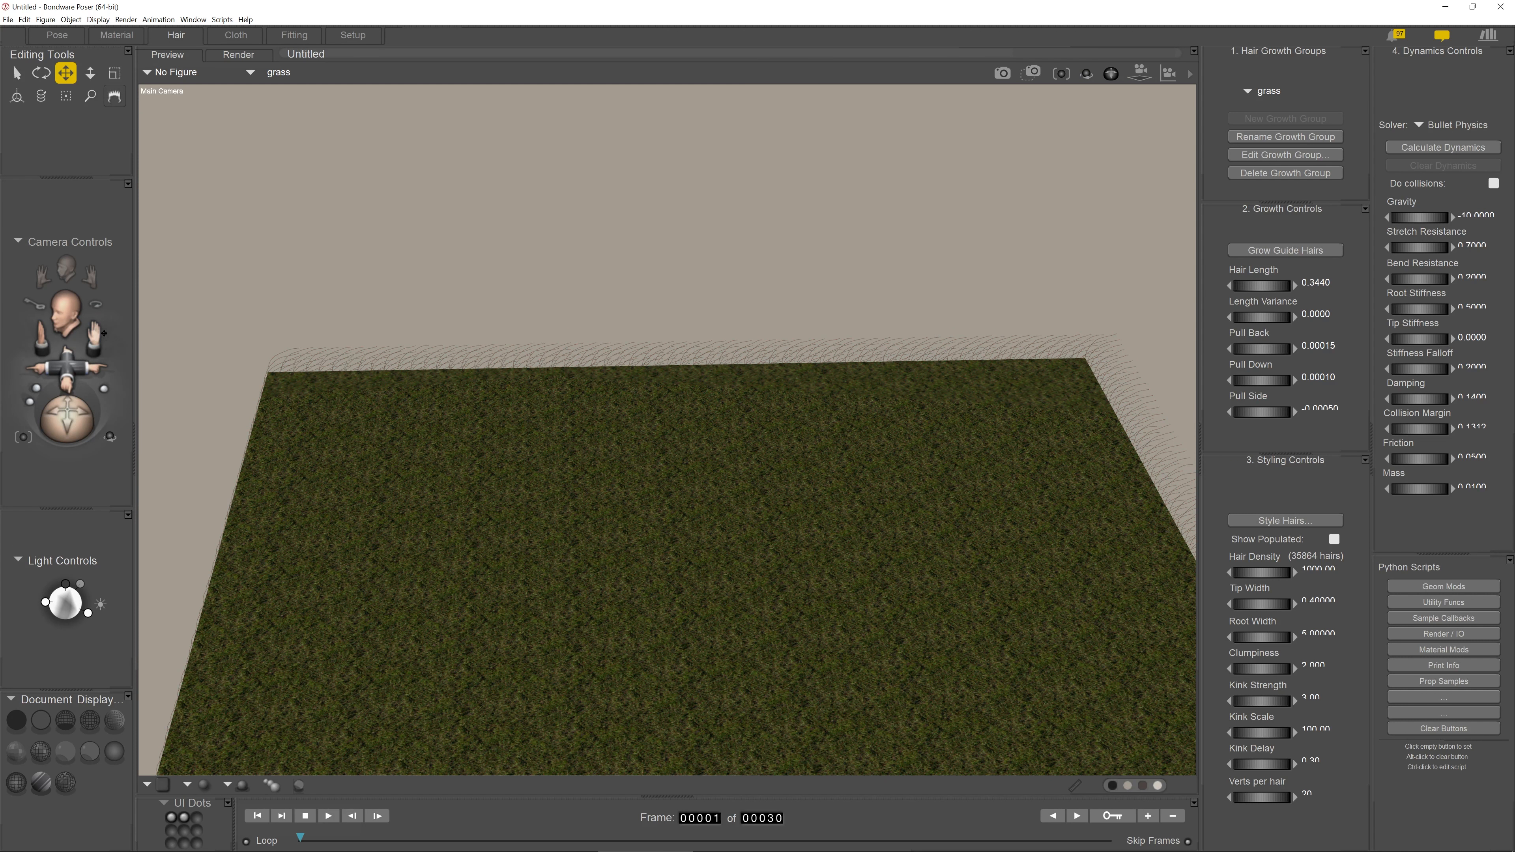
{"action": "left_click_drag", "start_coordinate": [96, 338], "coordinate": [73, 363]}
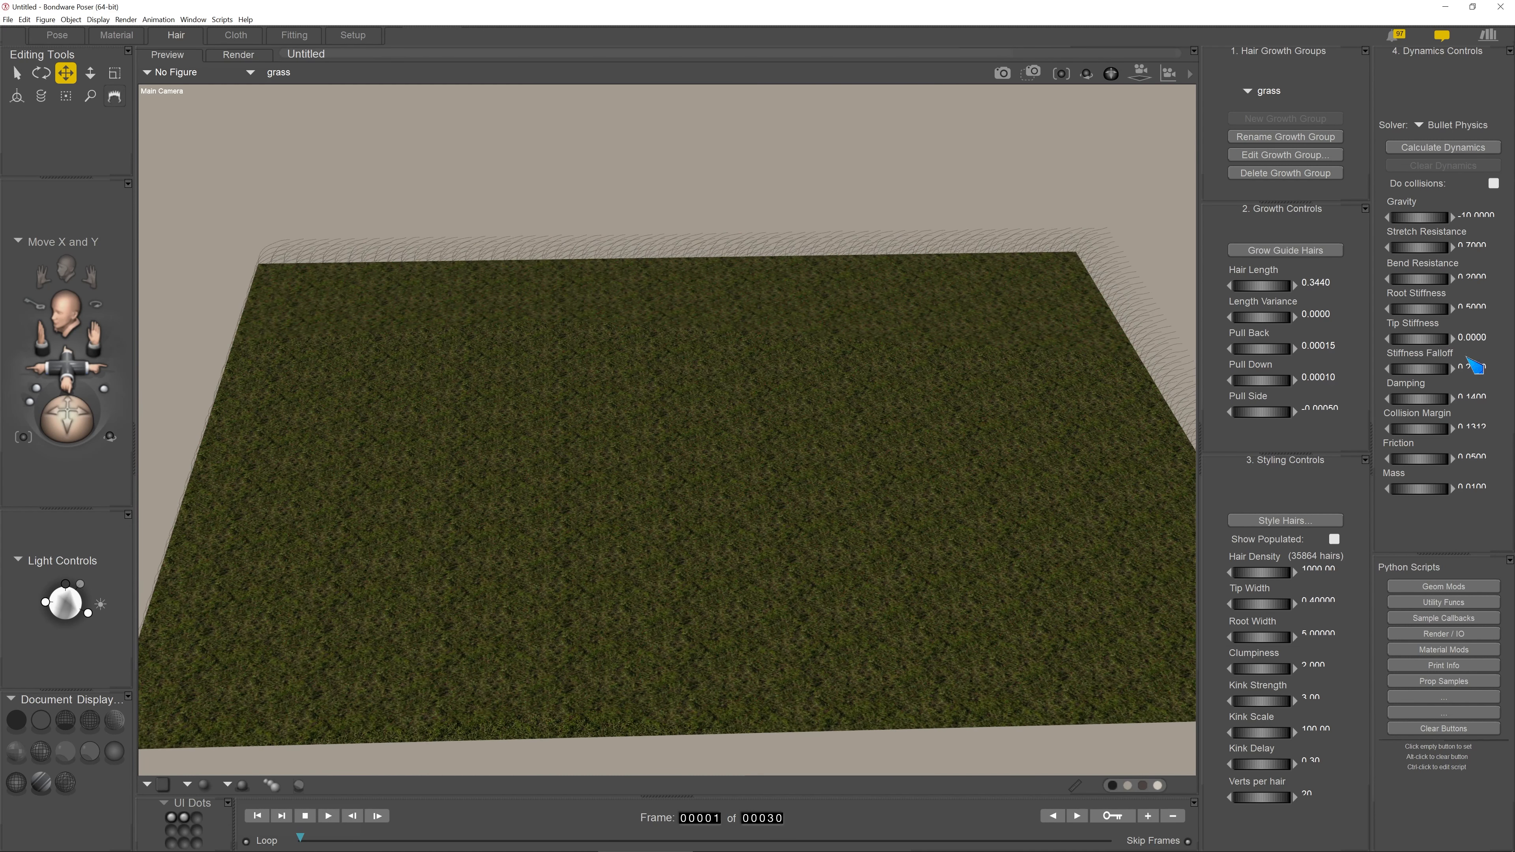
{"action": "left_click", "coordinate": [1318, 407]}
{"action": "type", "text": "0"}
{"action": "key", "text": "Return"}
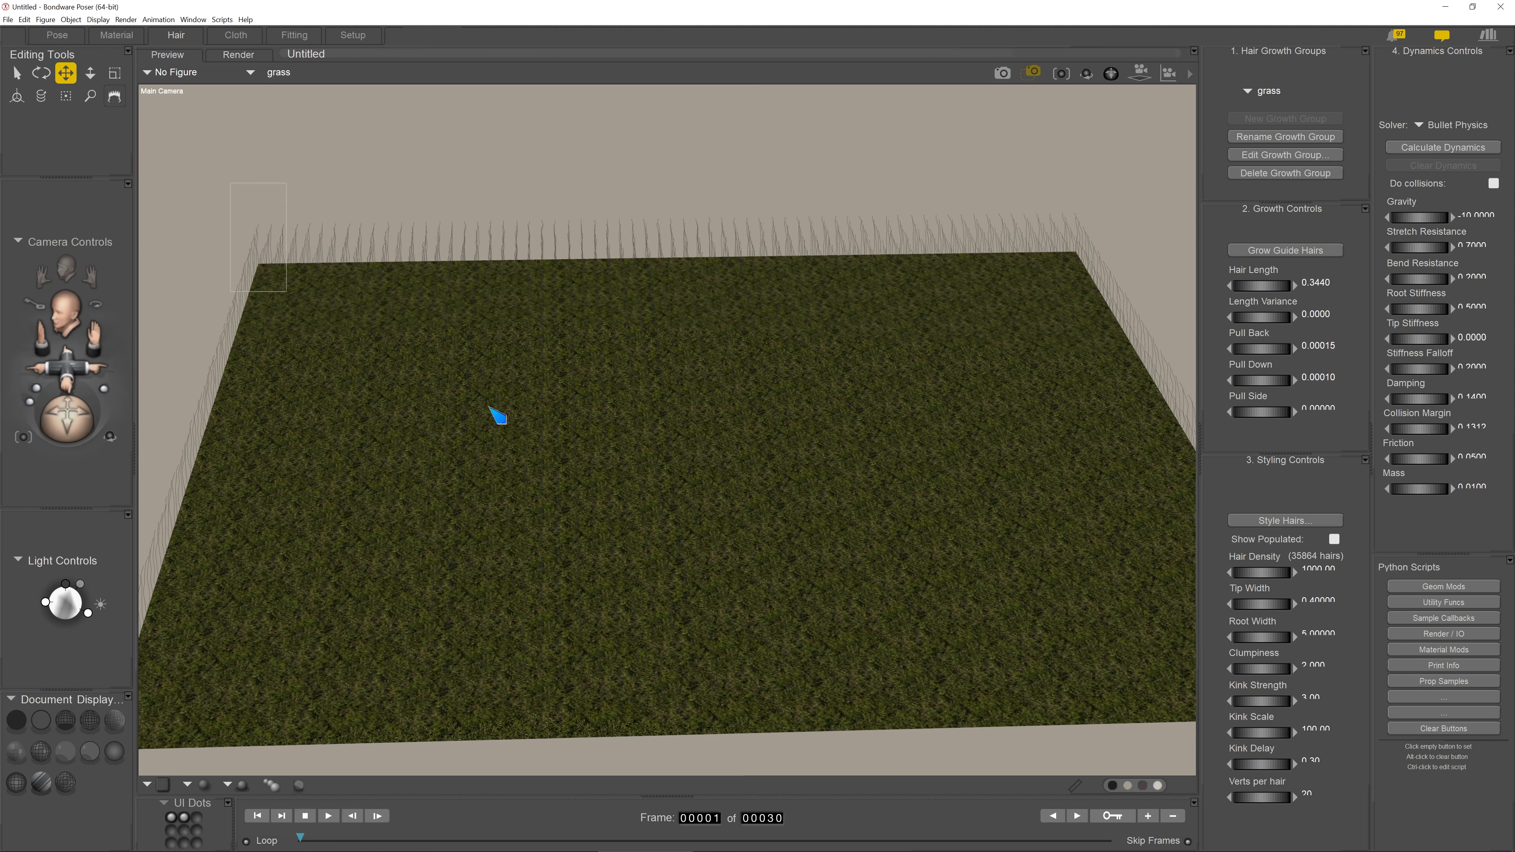
{"action": "key", "text": "ctrl+r"}
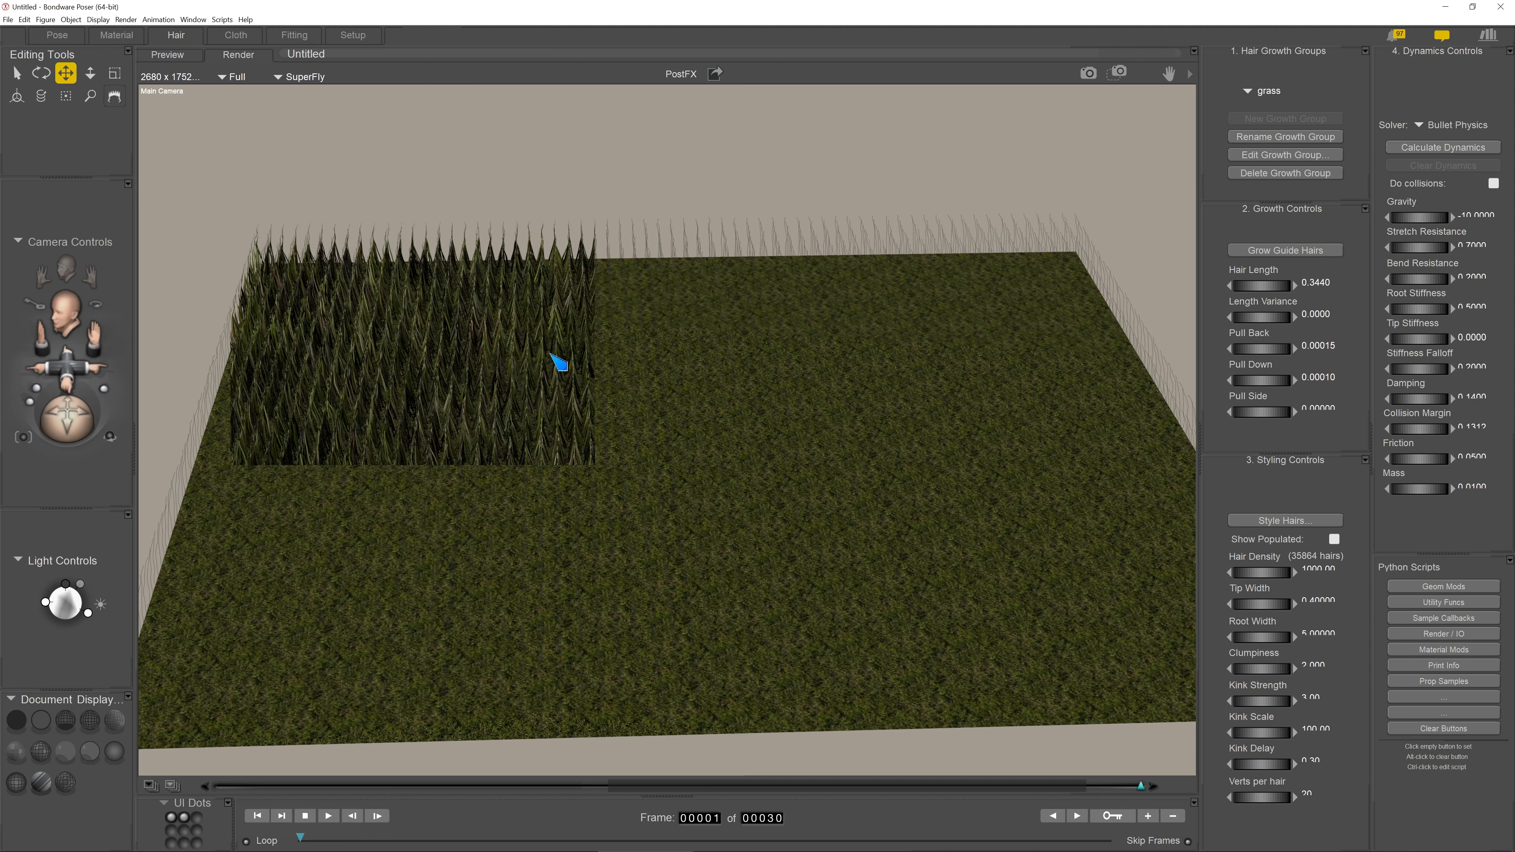
{"action": "left_click", "coordinate": [168, 55]}
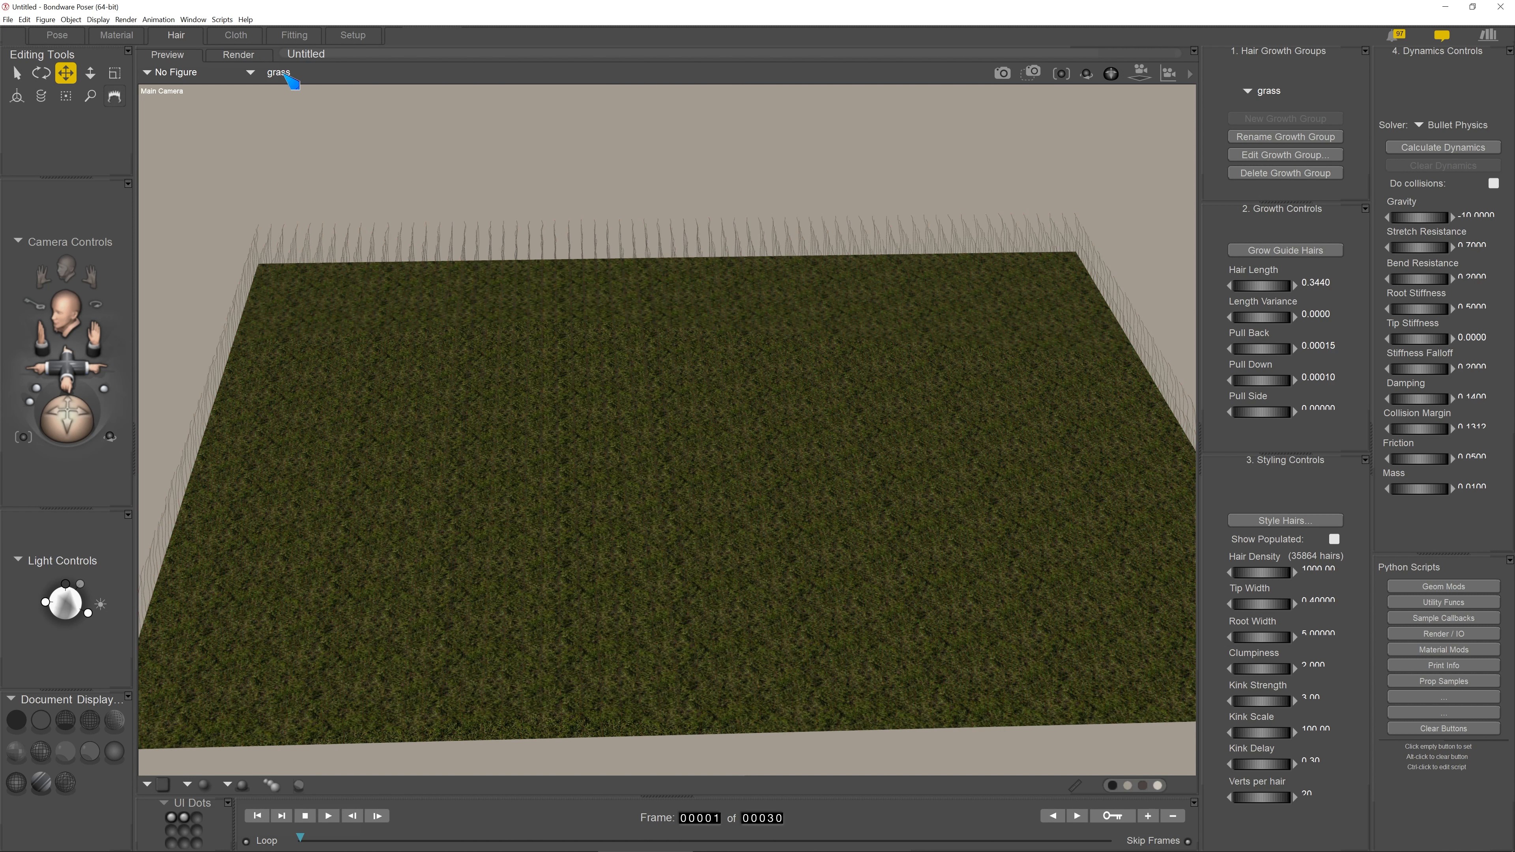
{"action": "left_click", "coordinate": [285, 74]}
{"action": "mouse_move", "coordinate": [283, 79]}
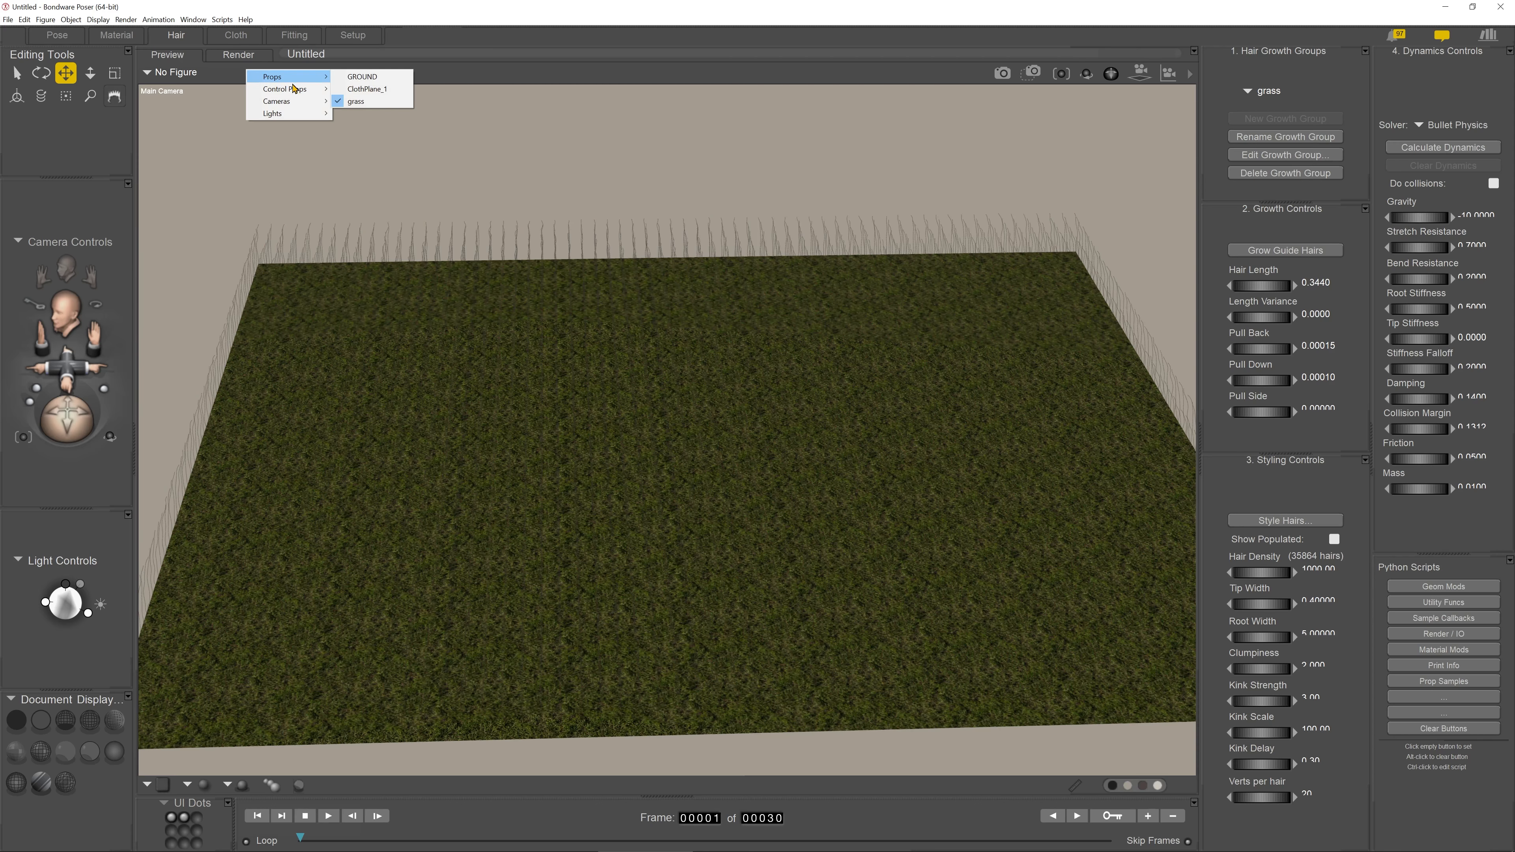
{"action": "left_click", "coordinate": [367, 88]}
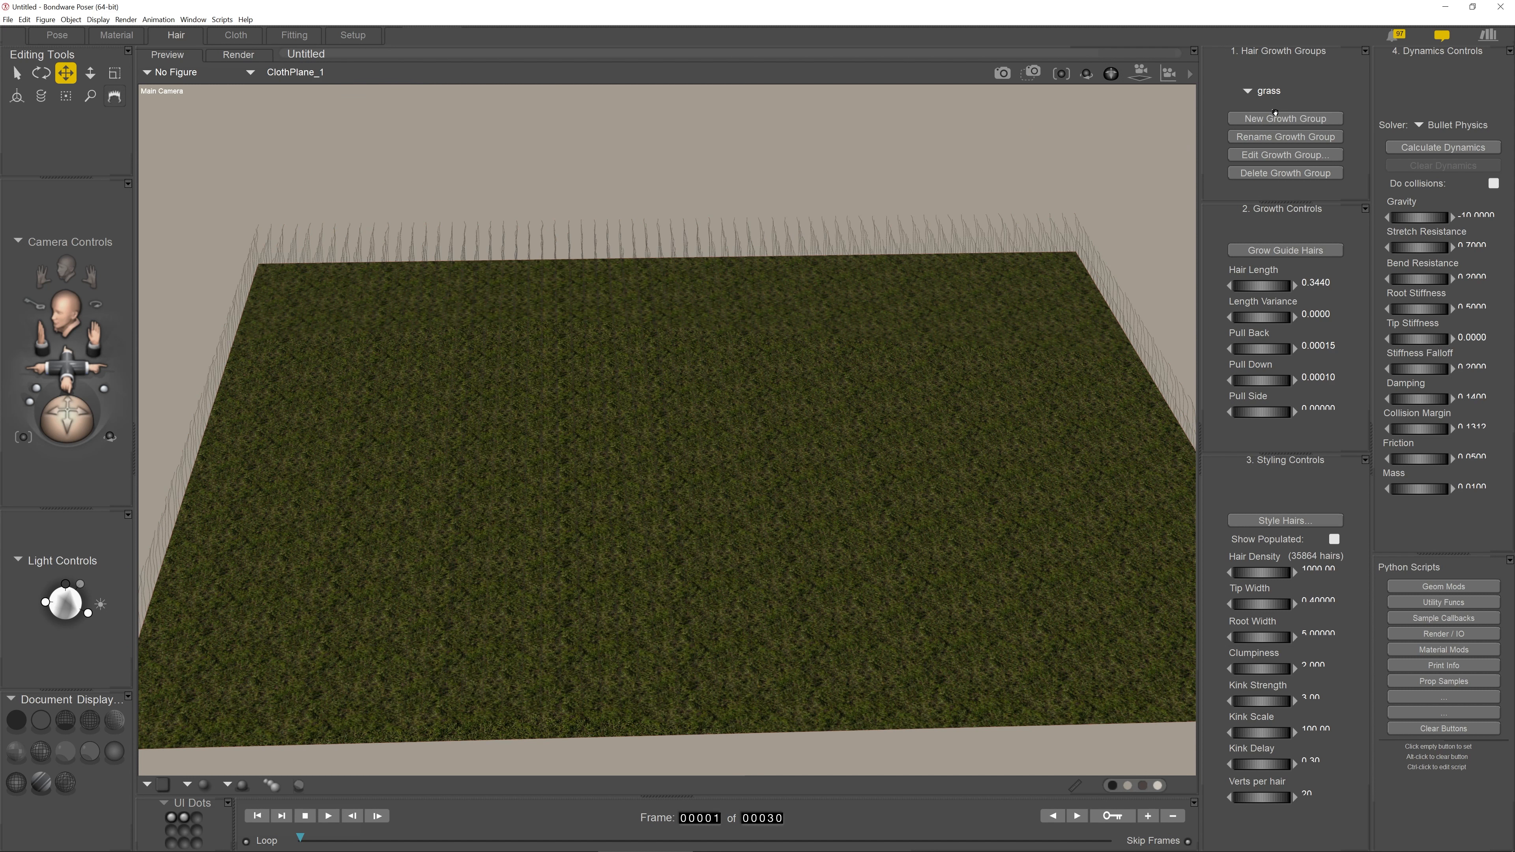
{"action": "left_click", "coordinate": [808, 274]}
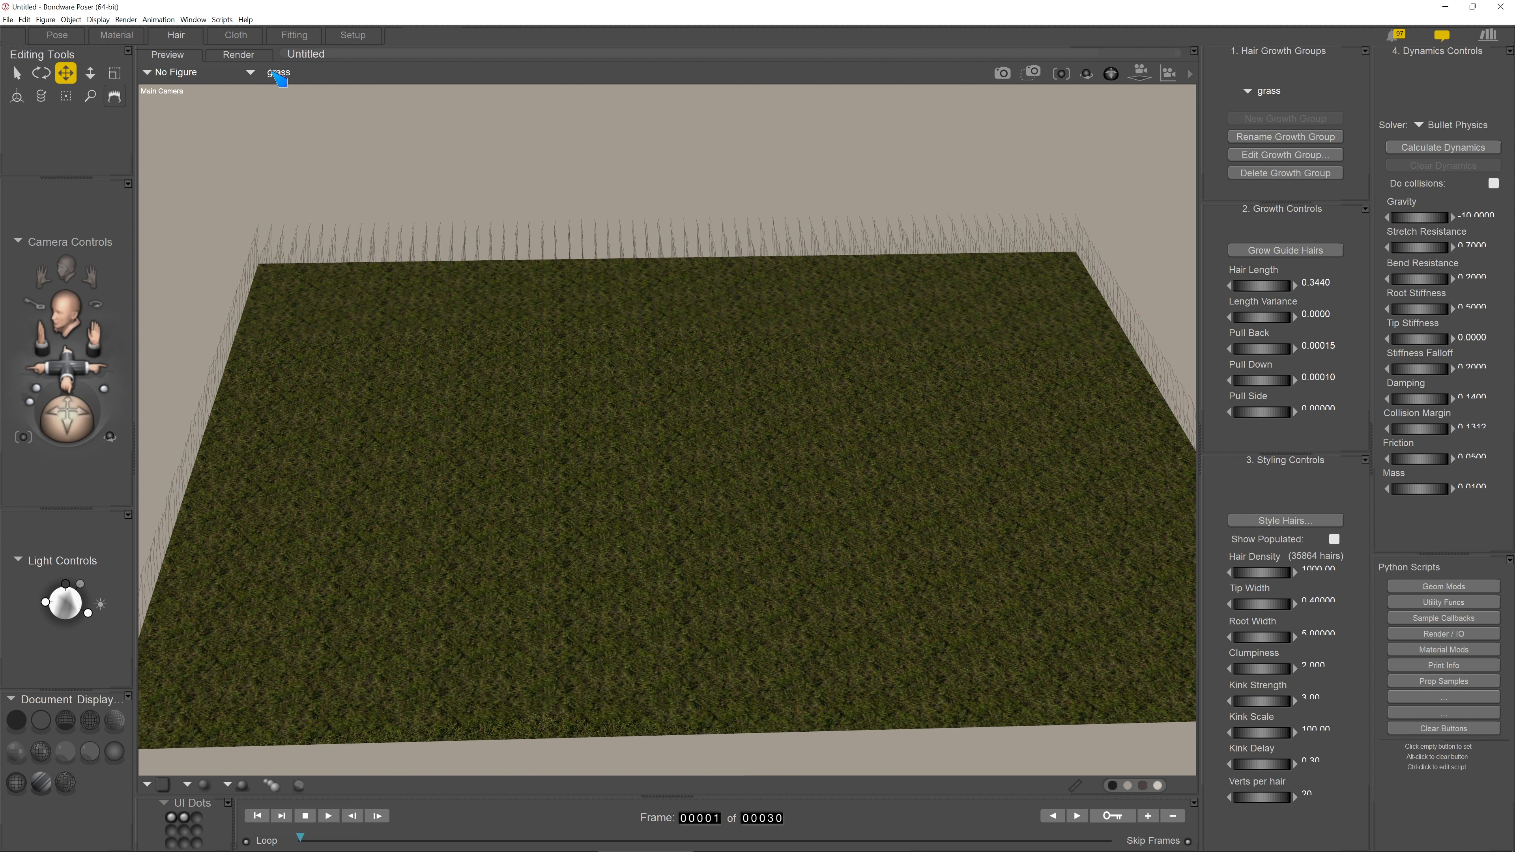
Select the cloth plane prop and set its Scale to 1000 % in the Pose room
{"action": "left_click", "coordinate": [272, 73]}
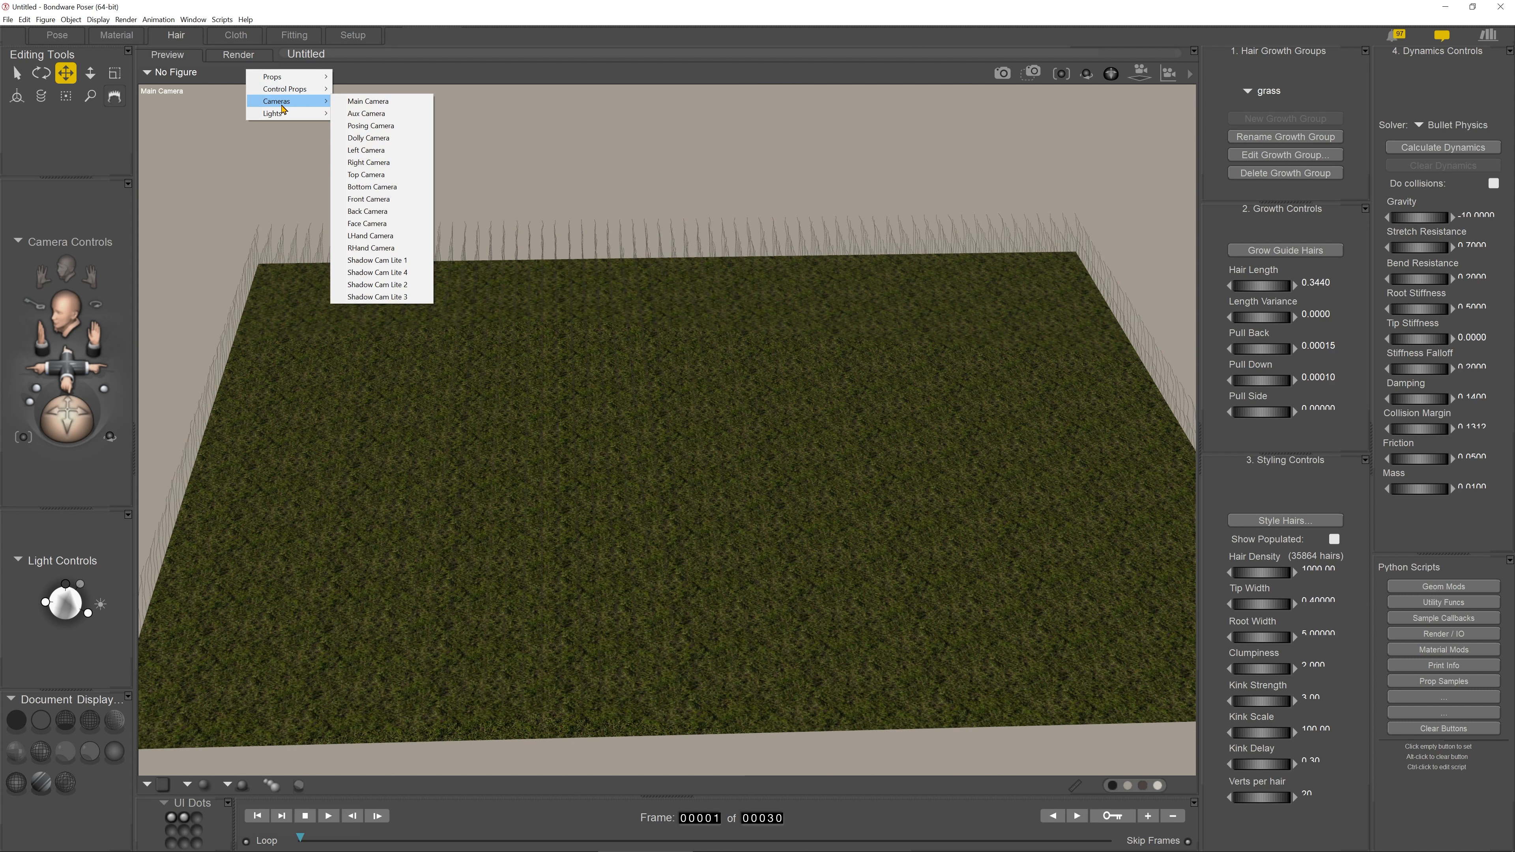
{"action": "mouse_move", "coordinate": [287, 76]}
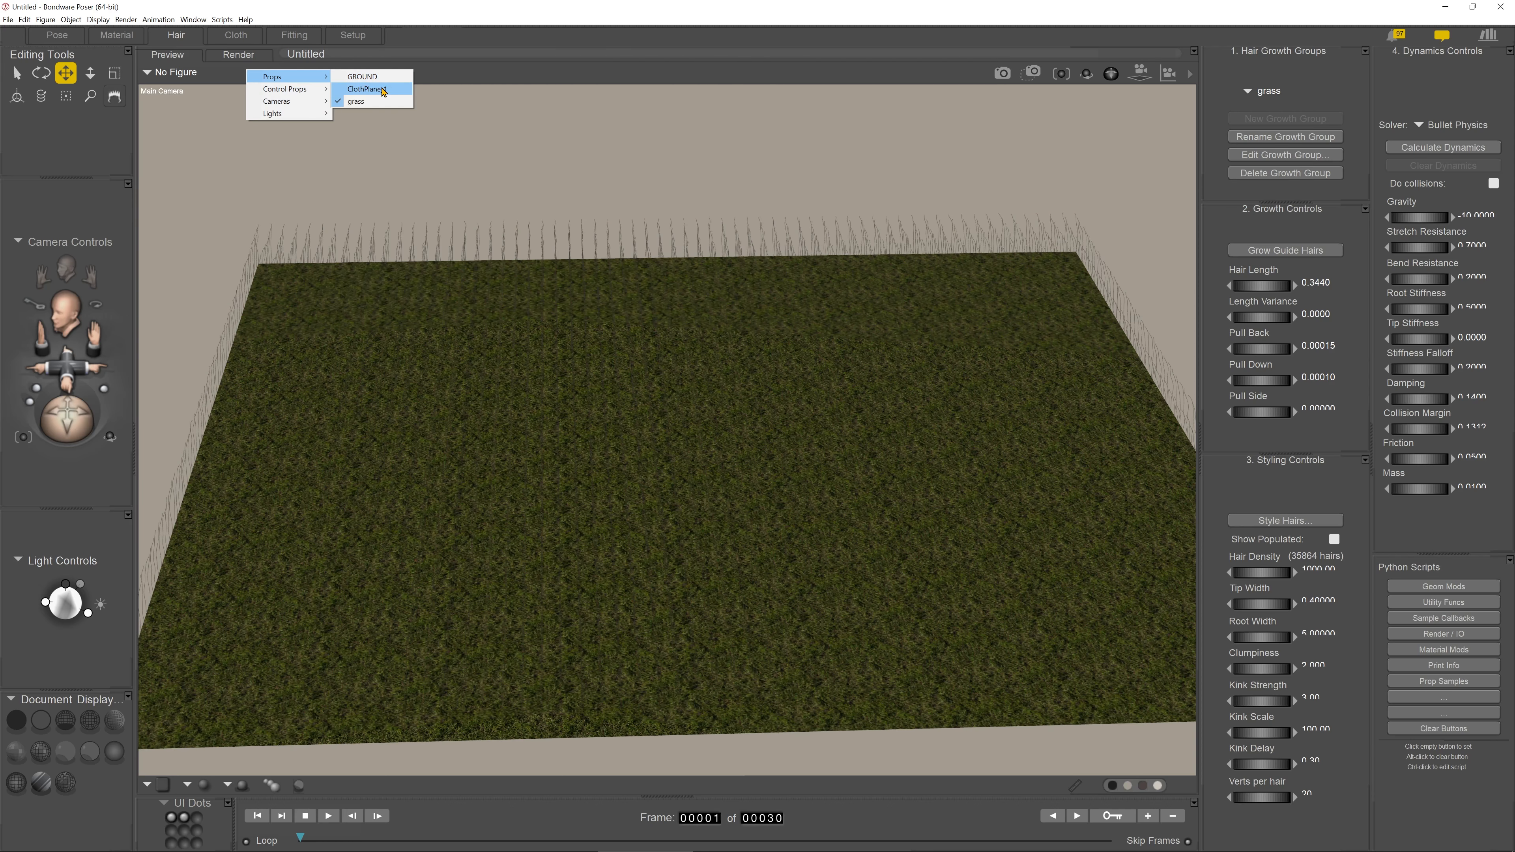
{"action": "left_click", "coordinate": [367, 88]}
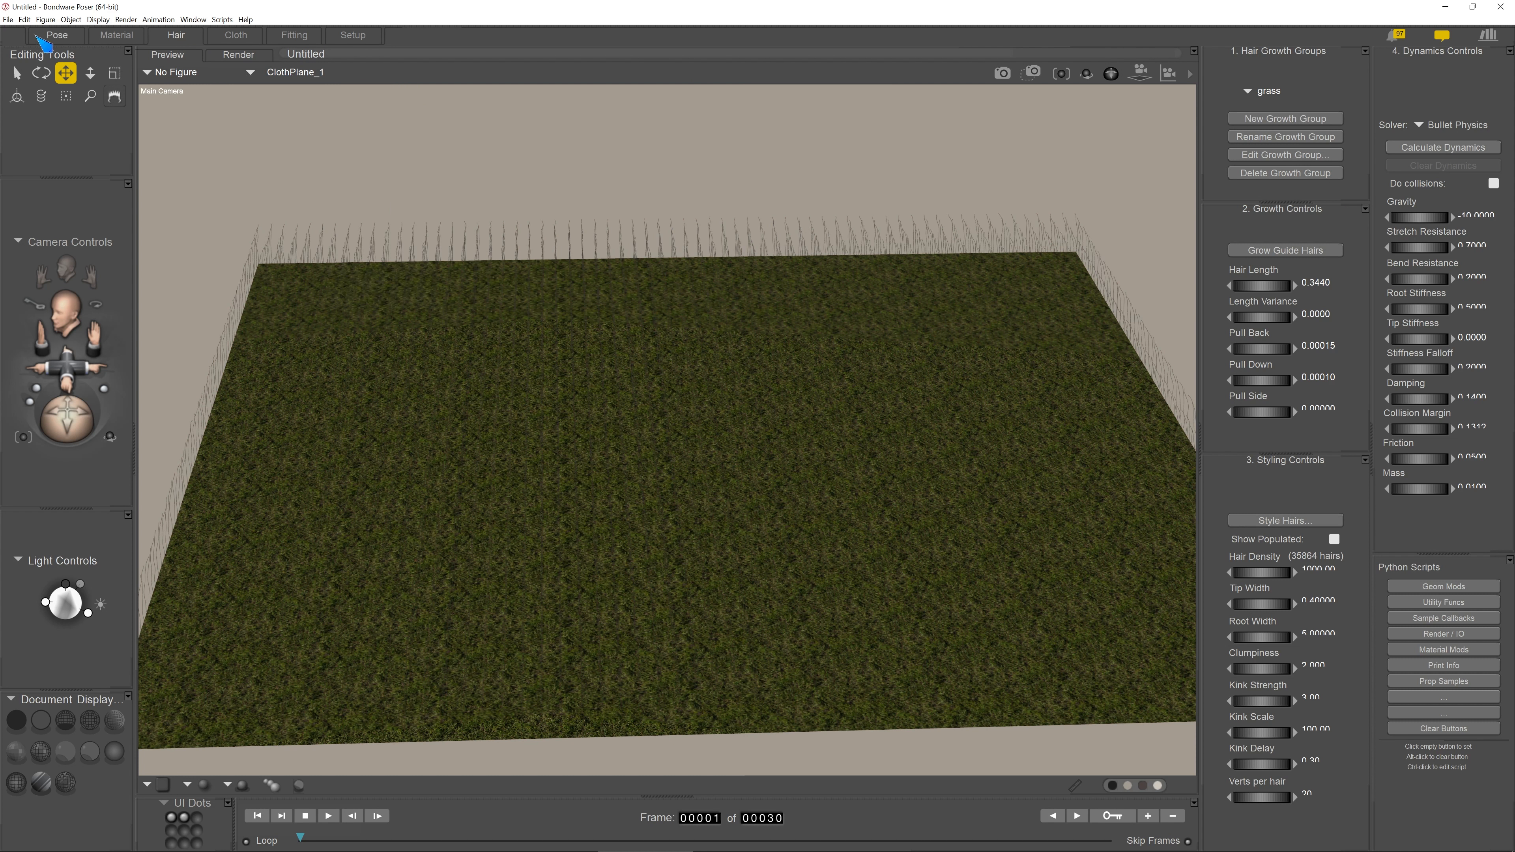
{"action": "left_click", "coordinate": [55, 34]}
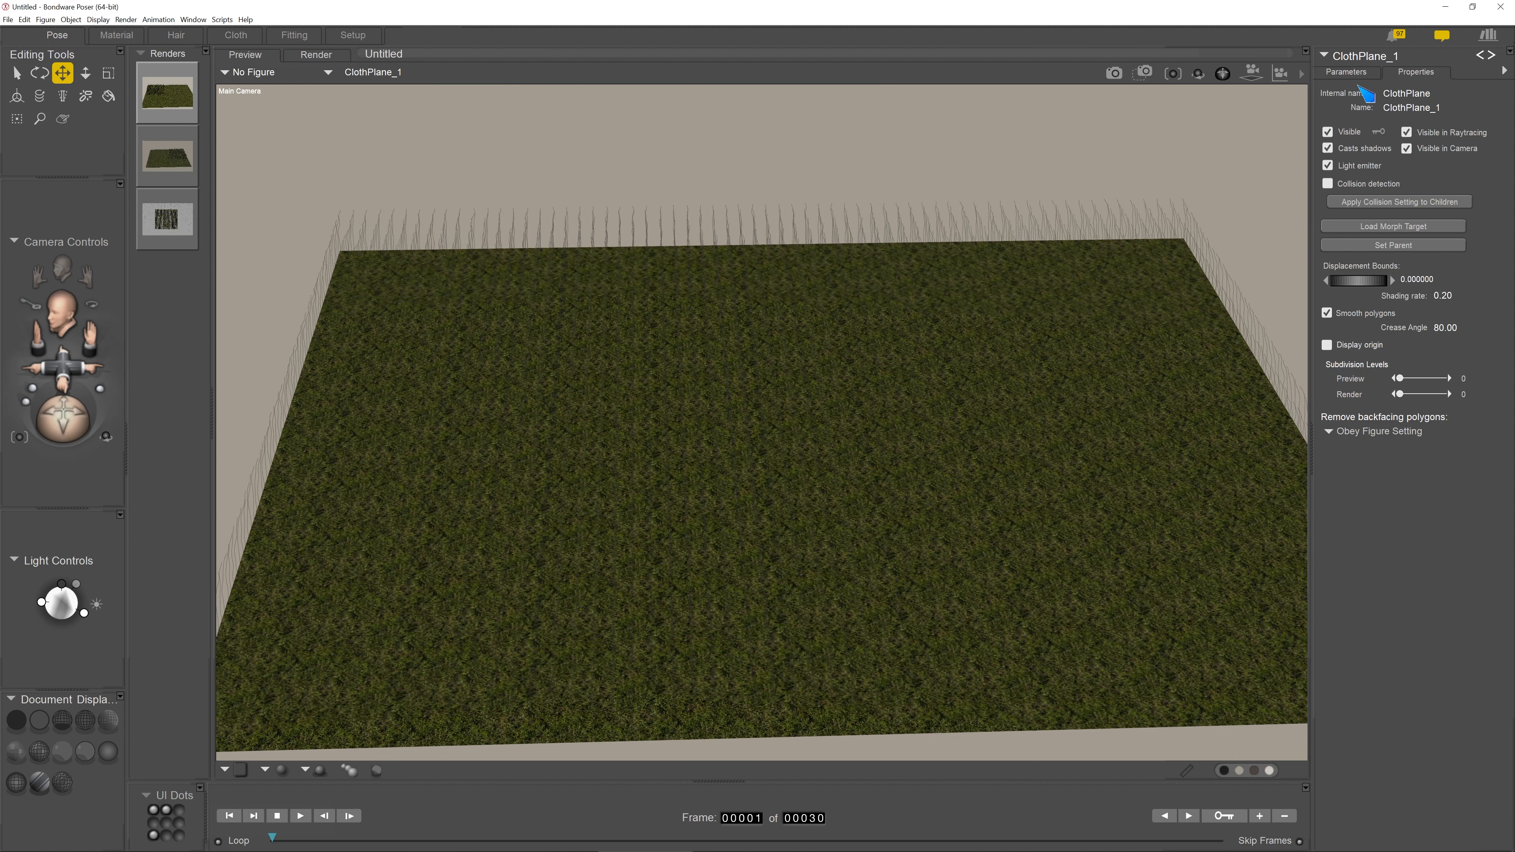
{"action": "left_click", "coordinate": [1363, 73]}
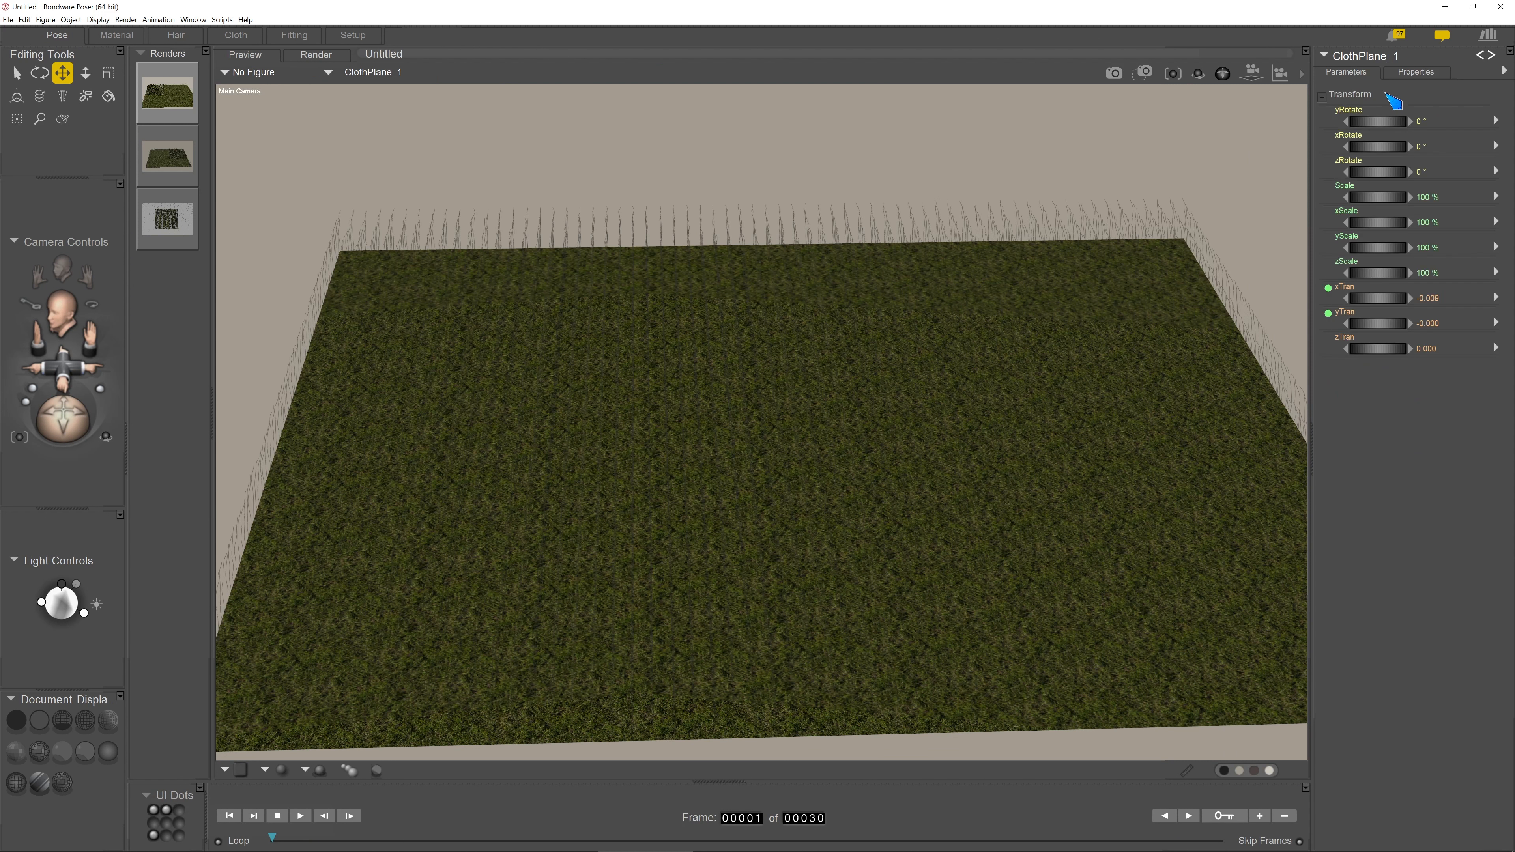
{"action": "left_click", "coordinate": [1430, 198]}
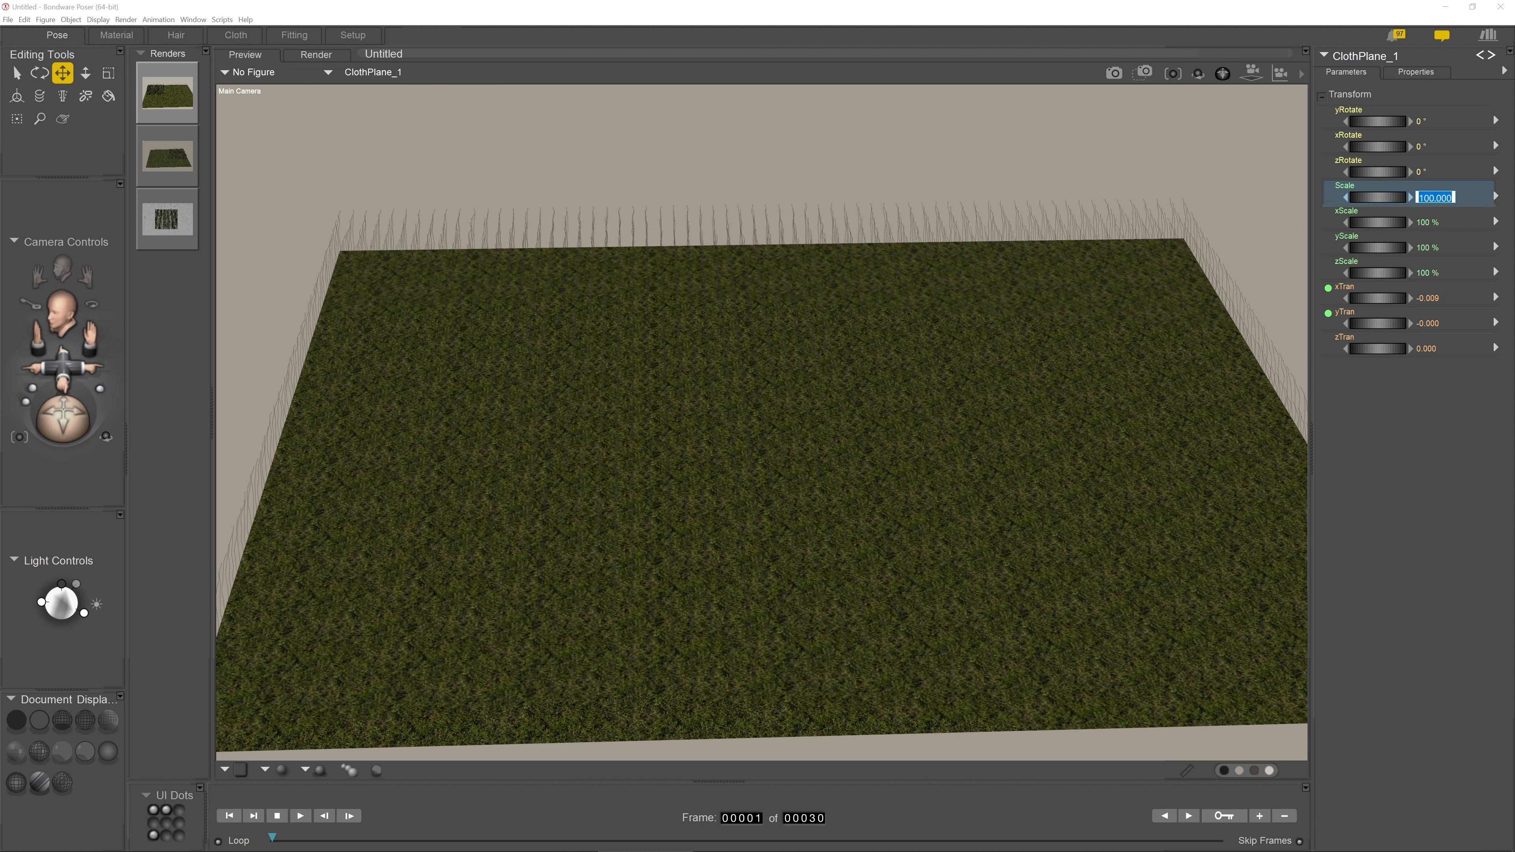
{"action": "type", "text": "1"}
{"action": "key", "text": "Return"}
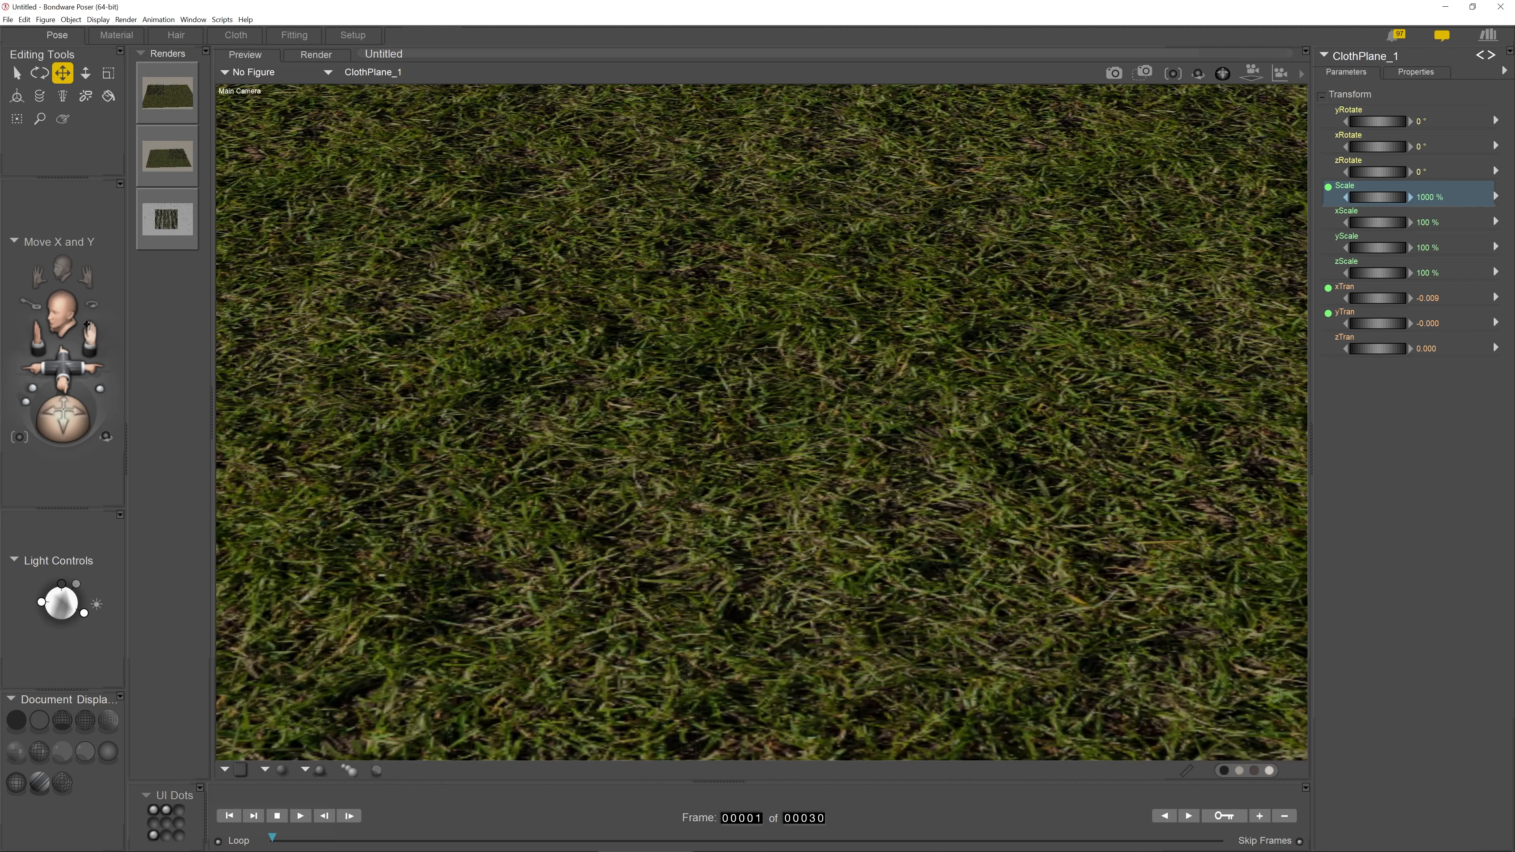
Reframe the enlarged plane and area-render sections of the grass, including a patch along its back edge
{"action": "left_click_drag", "start_coordinate": [68, 379], "coordinate": [68, 408]}
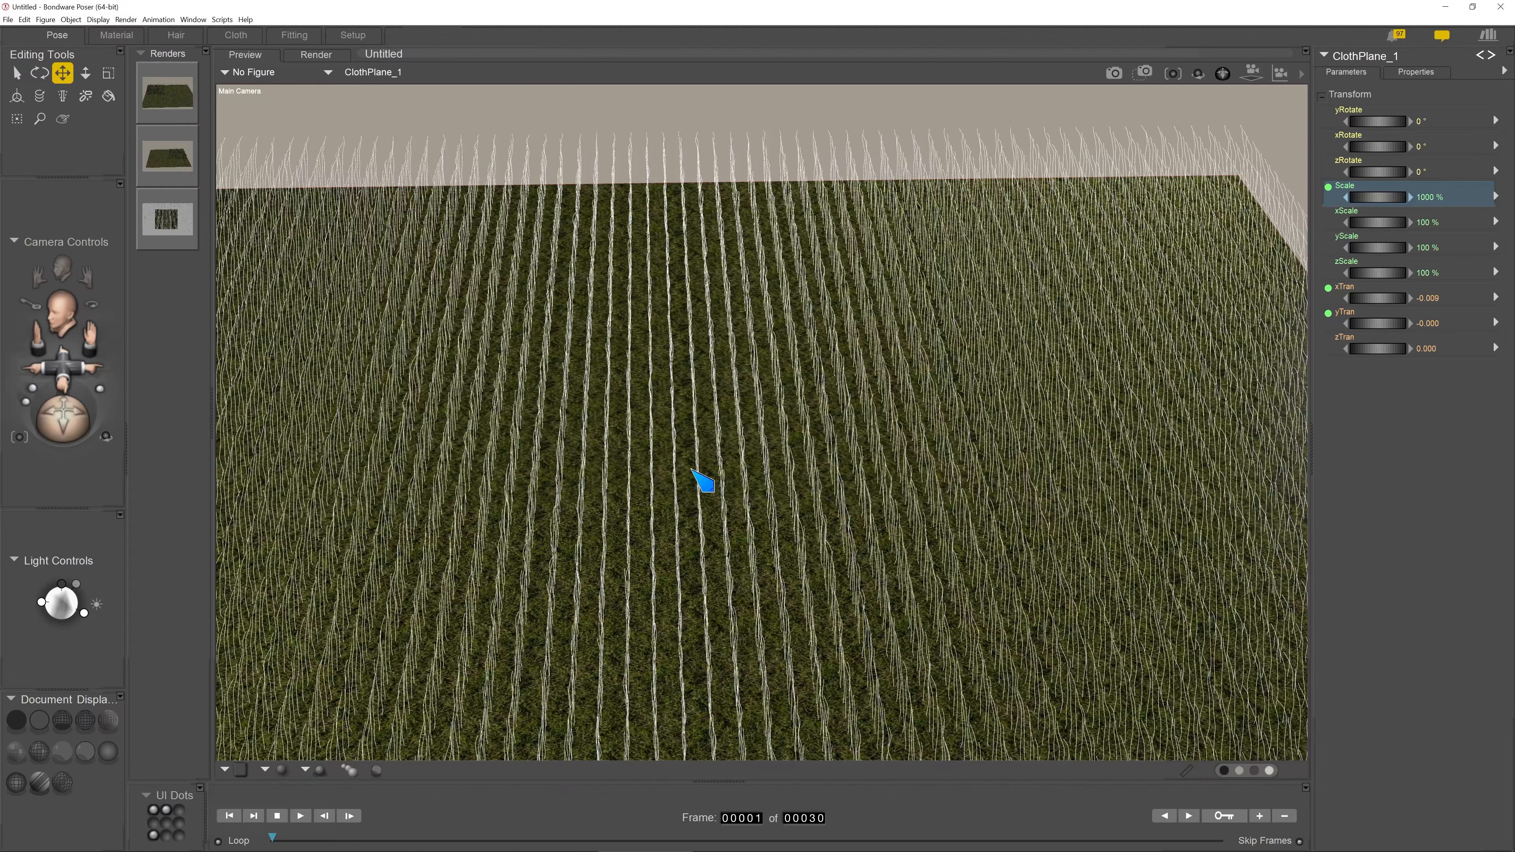
{"action": "left_click_drag", "start_coordinate": [67, 386], "coordinate": [59, 393]}
{"action": "left_click", "coordinate": [1144, 72]}
{"action": "left_click_drag", "start_coordinate": [731, 117], "coordinate": [1027, 375]}
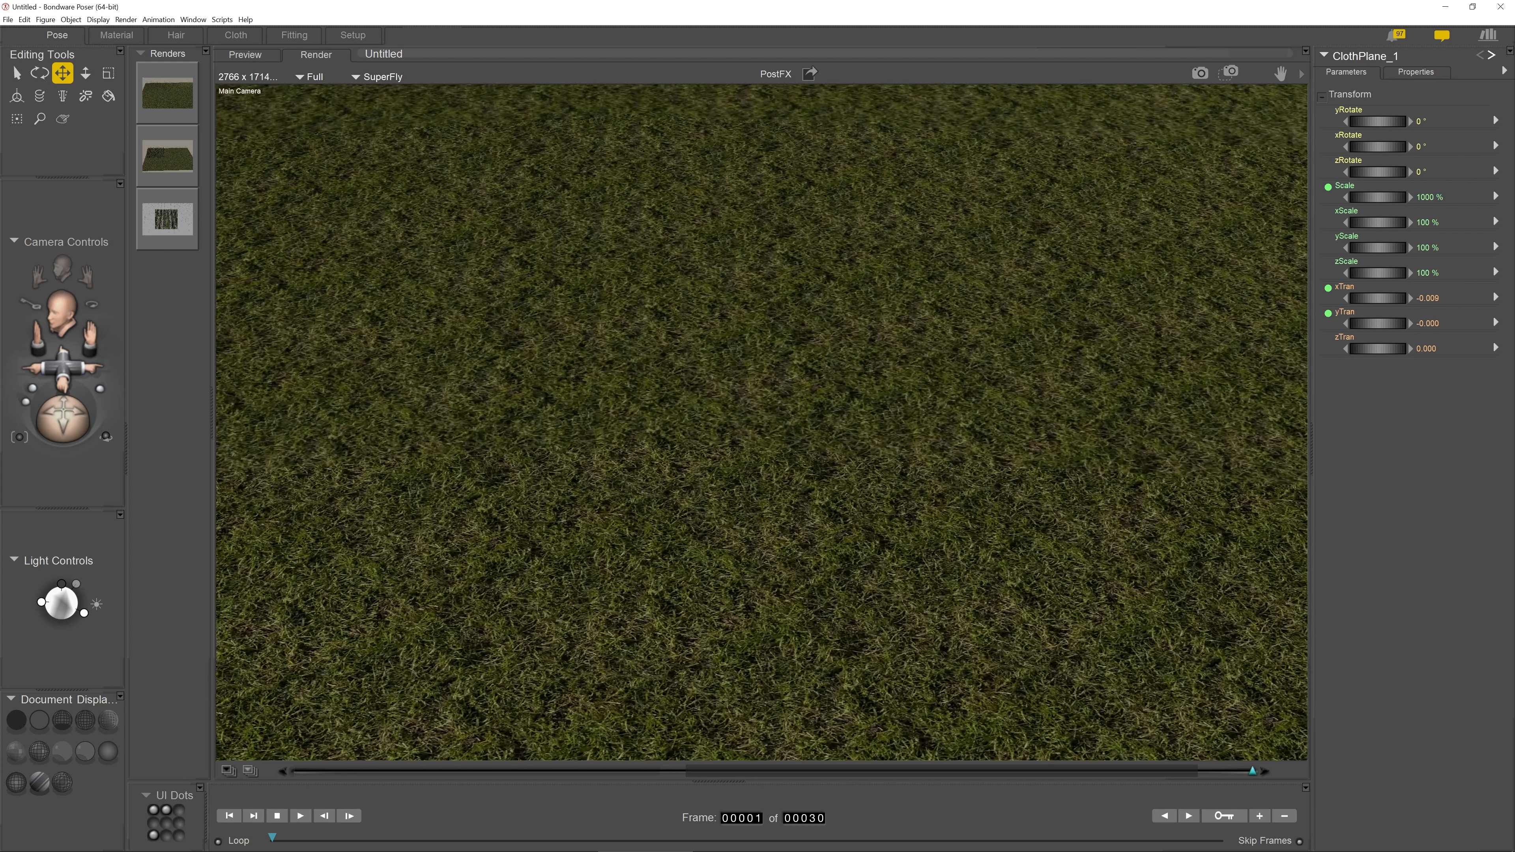
{"action": "left_click", "coordinate": [90, 339]}
{"action": "left_click_drag", "start_coordinate": [90, 339], "coordinate": [964, 291]}
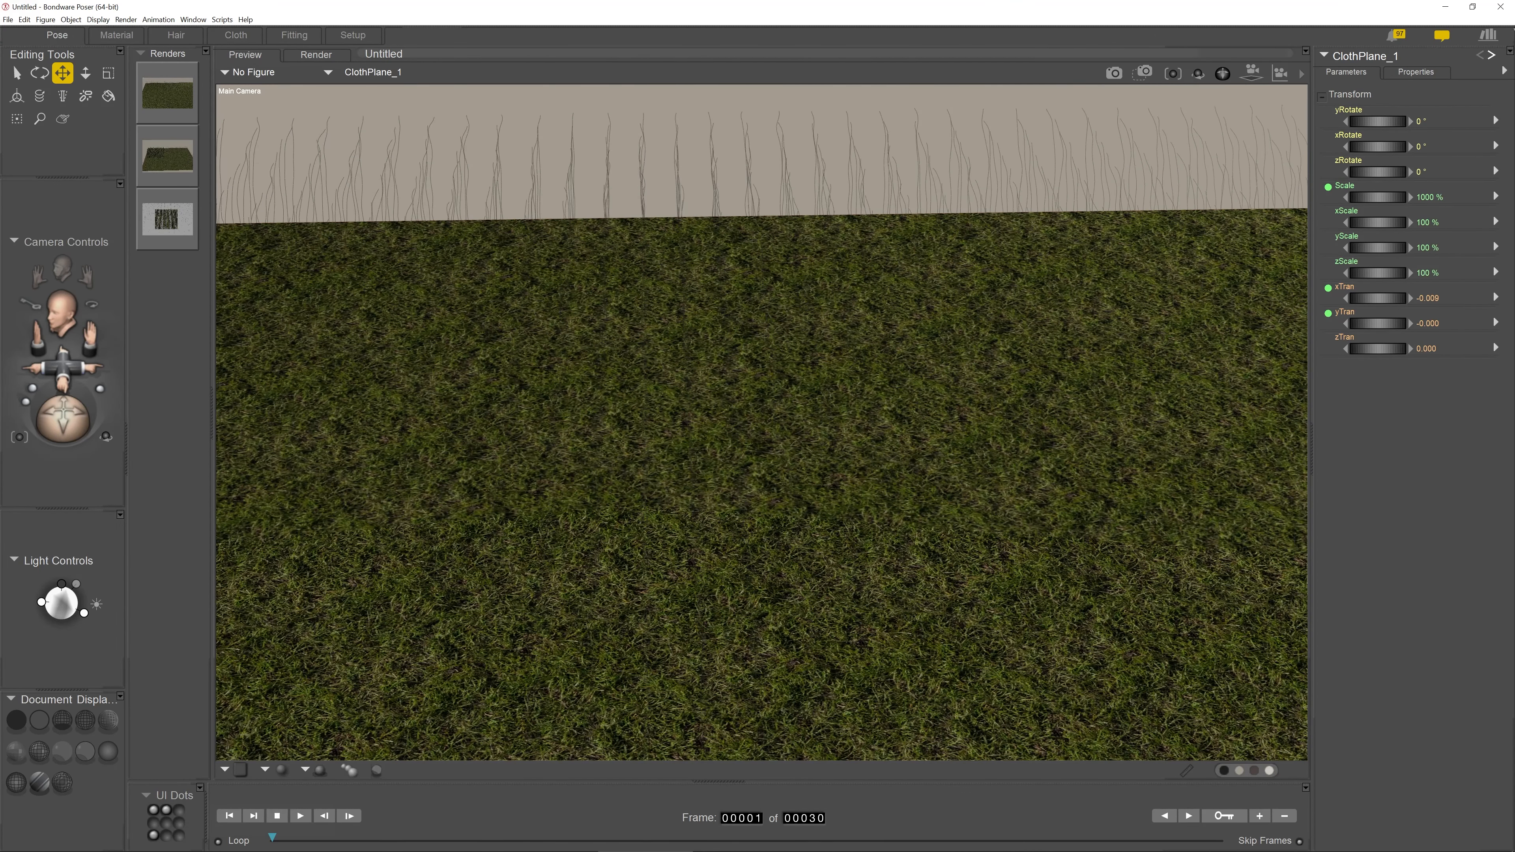
{"action": "left_click", "coordinate": [1144, 73]}
{"action": "left_click_drag", "start_coordinate": [795, 100], "coordinate": [980, 275]}
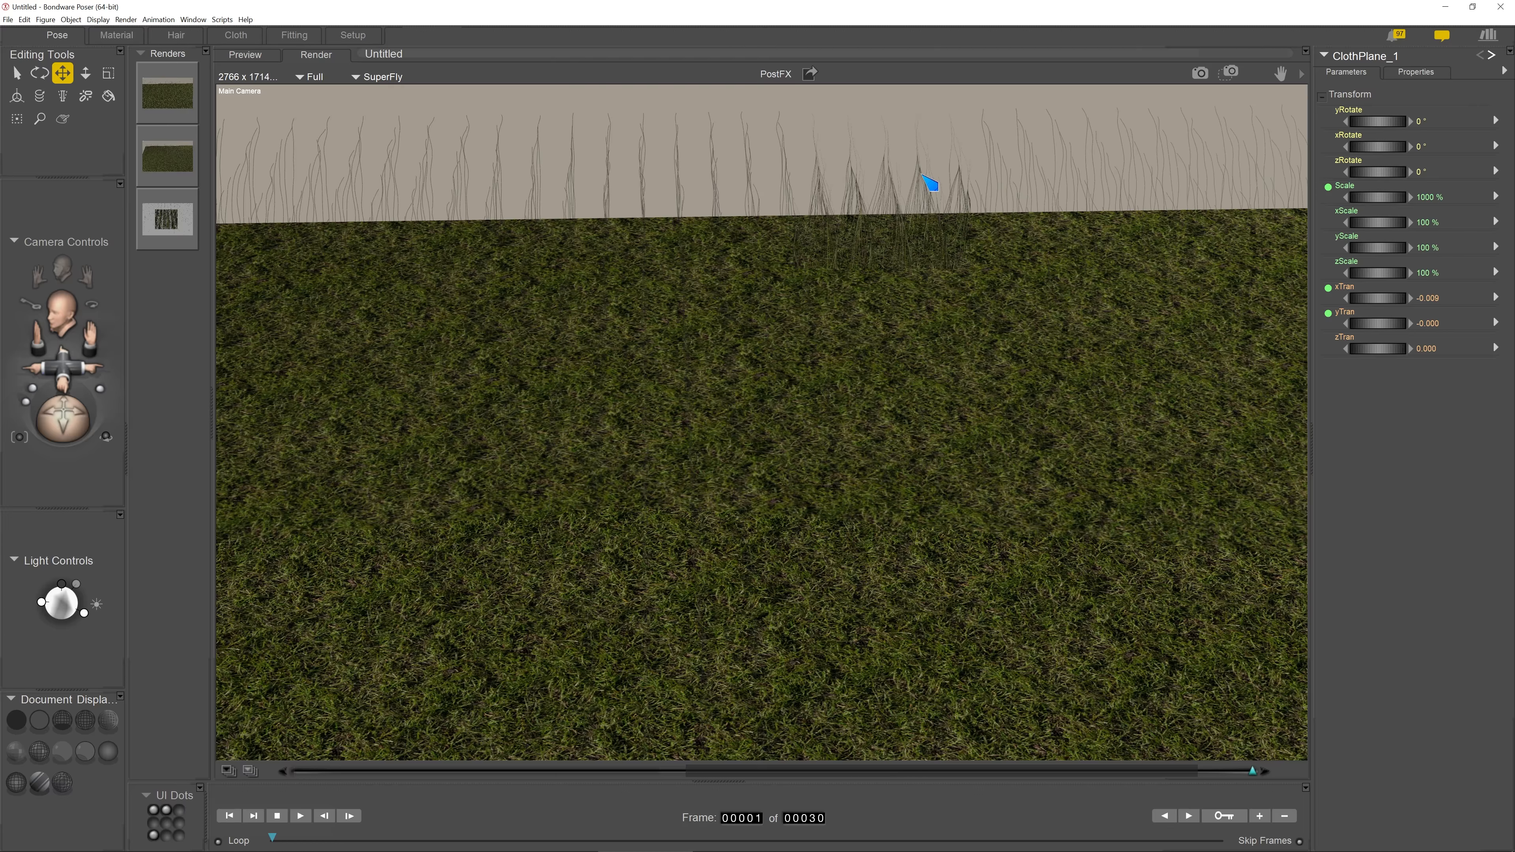
Try a Root Width of 50 and a Tip Width of 4 on the grass hair and area-render the plane's back edge
{"action": "left_click", "coordinate": [176, 36]}
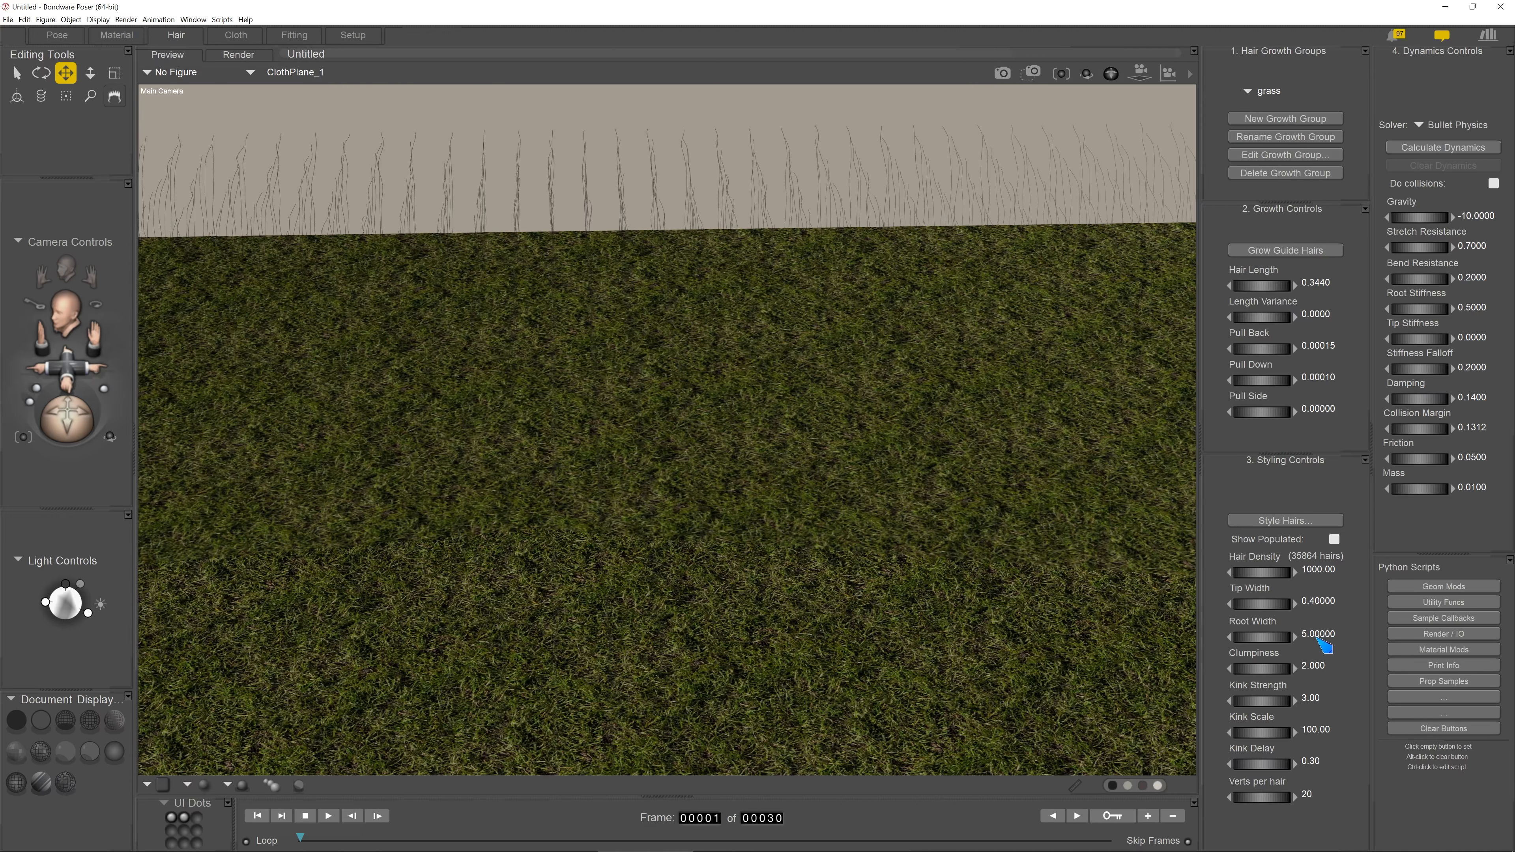
{"action": "left_click", "coordinate": [1319, 635]}
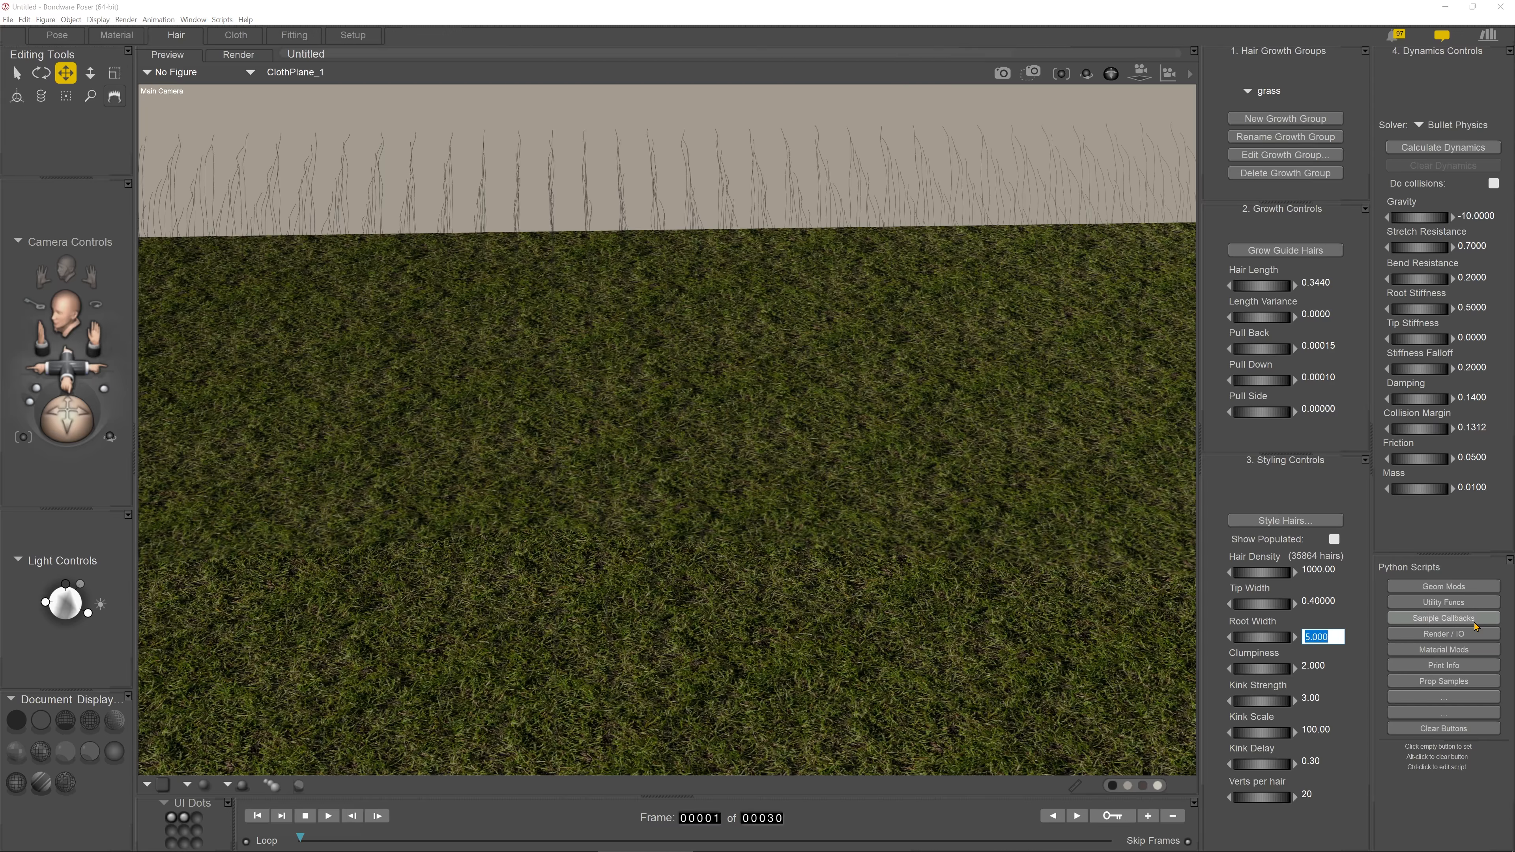
{"action": "type", "text": "50"}
{"action": "key", "text": "Return"}
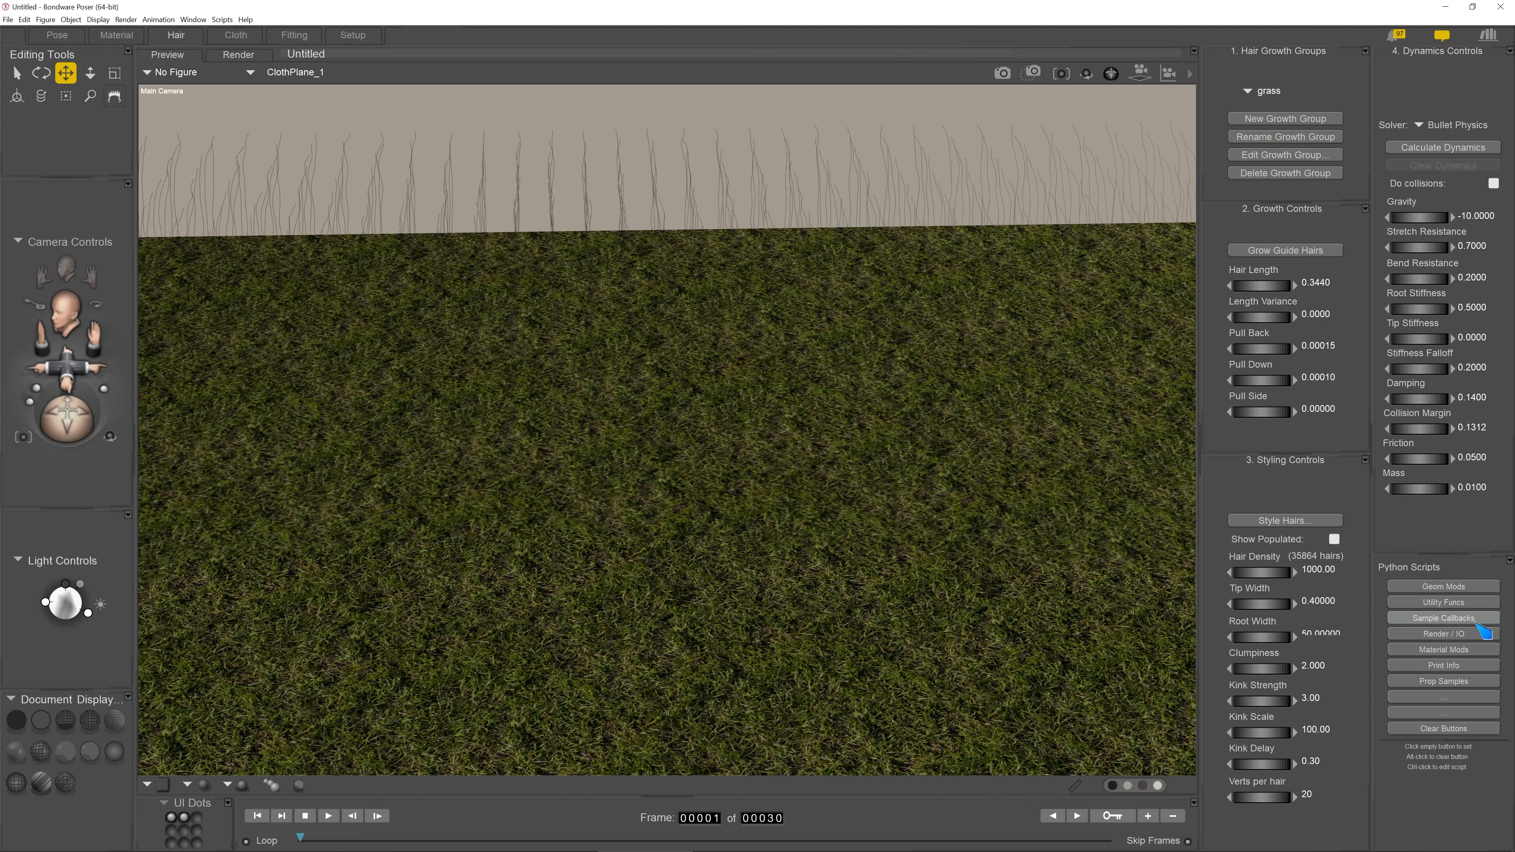
{"action": "left_click", "coordinate": [1325, 604]}
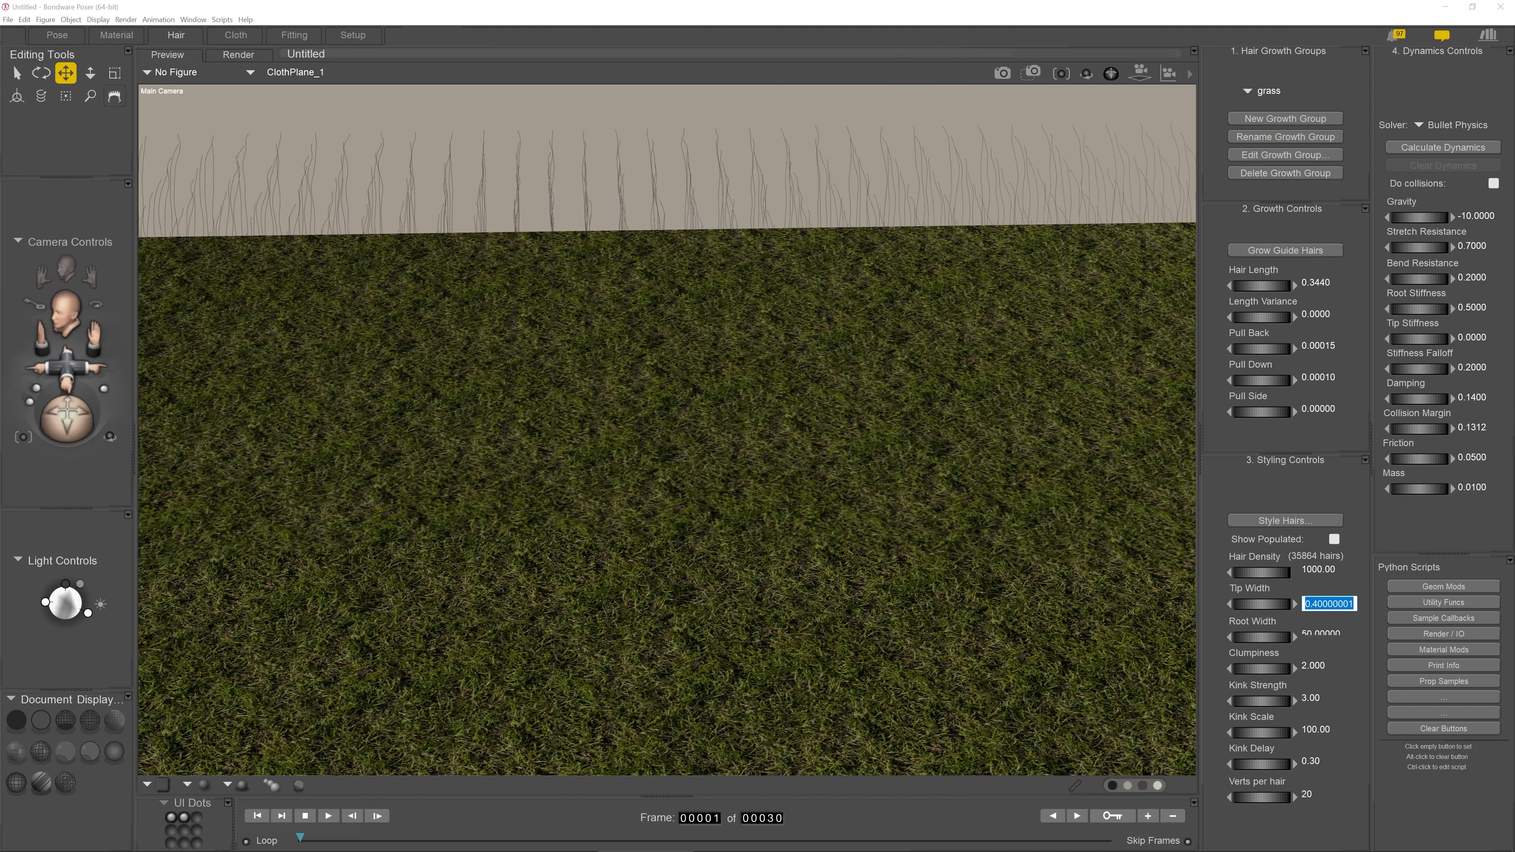
{"action": "key", "text": "Return"}
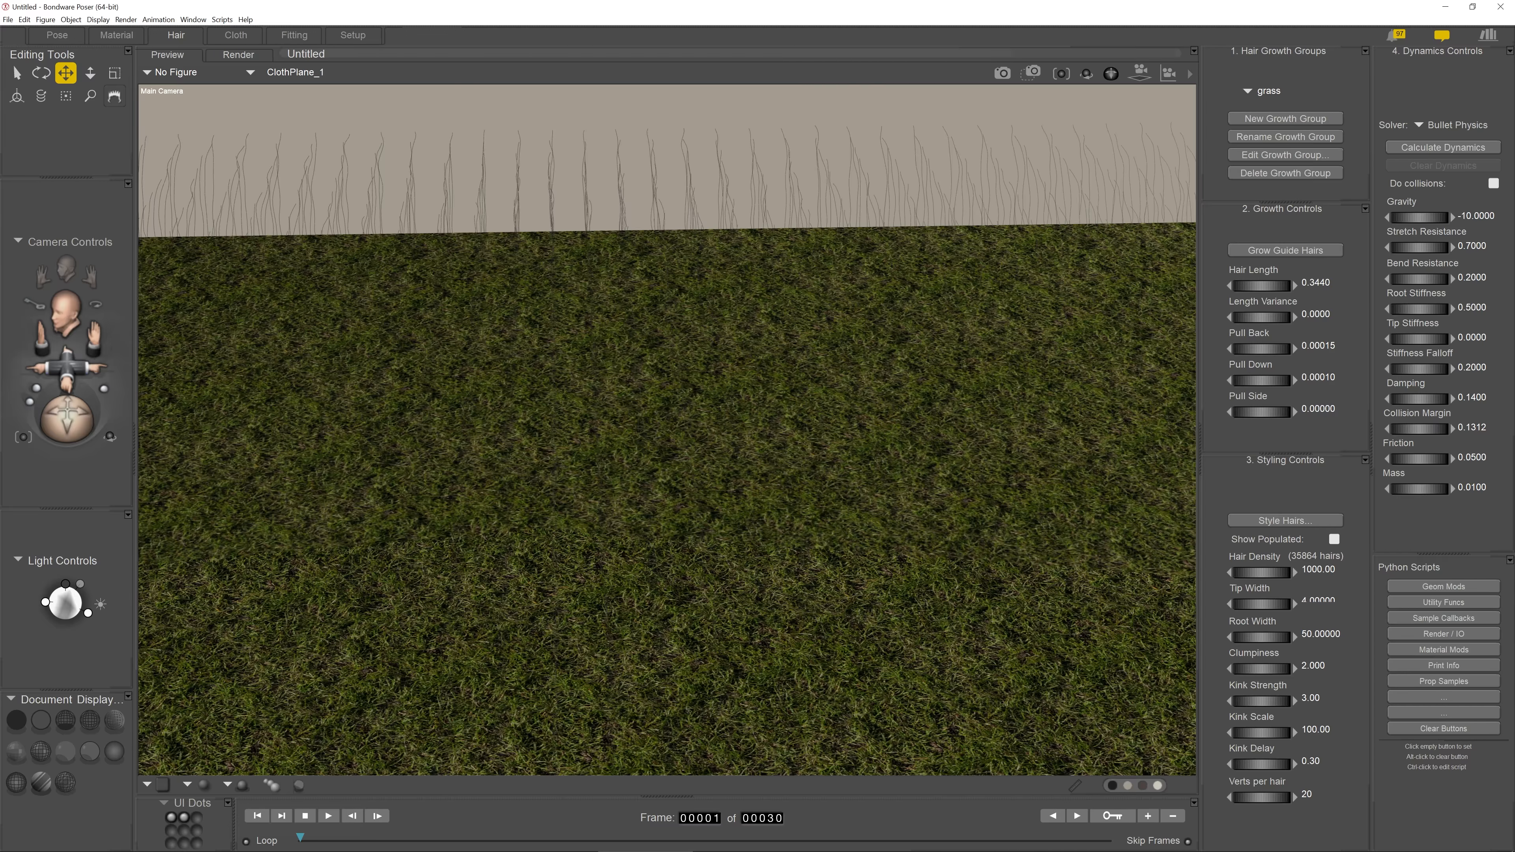
{"action": "left_click", "coordinate": [1032, 72]}
{"action": "left_click_drag", "start_coordinate": [564, 226], "coordinate": [878, 400]}
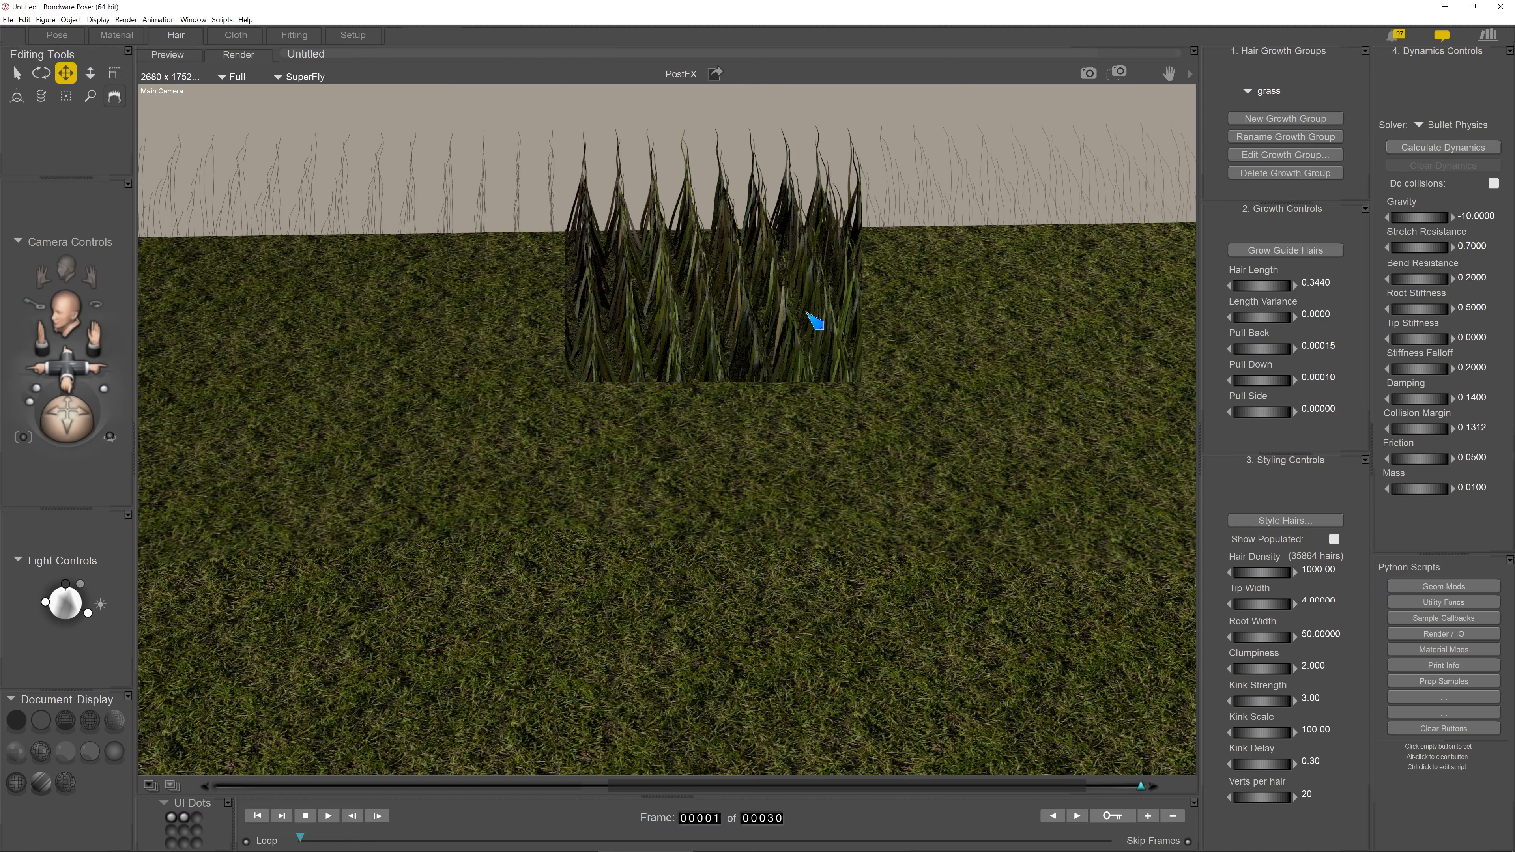
{"action": "left_click", "coordinate": [167, 55]}
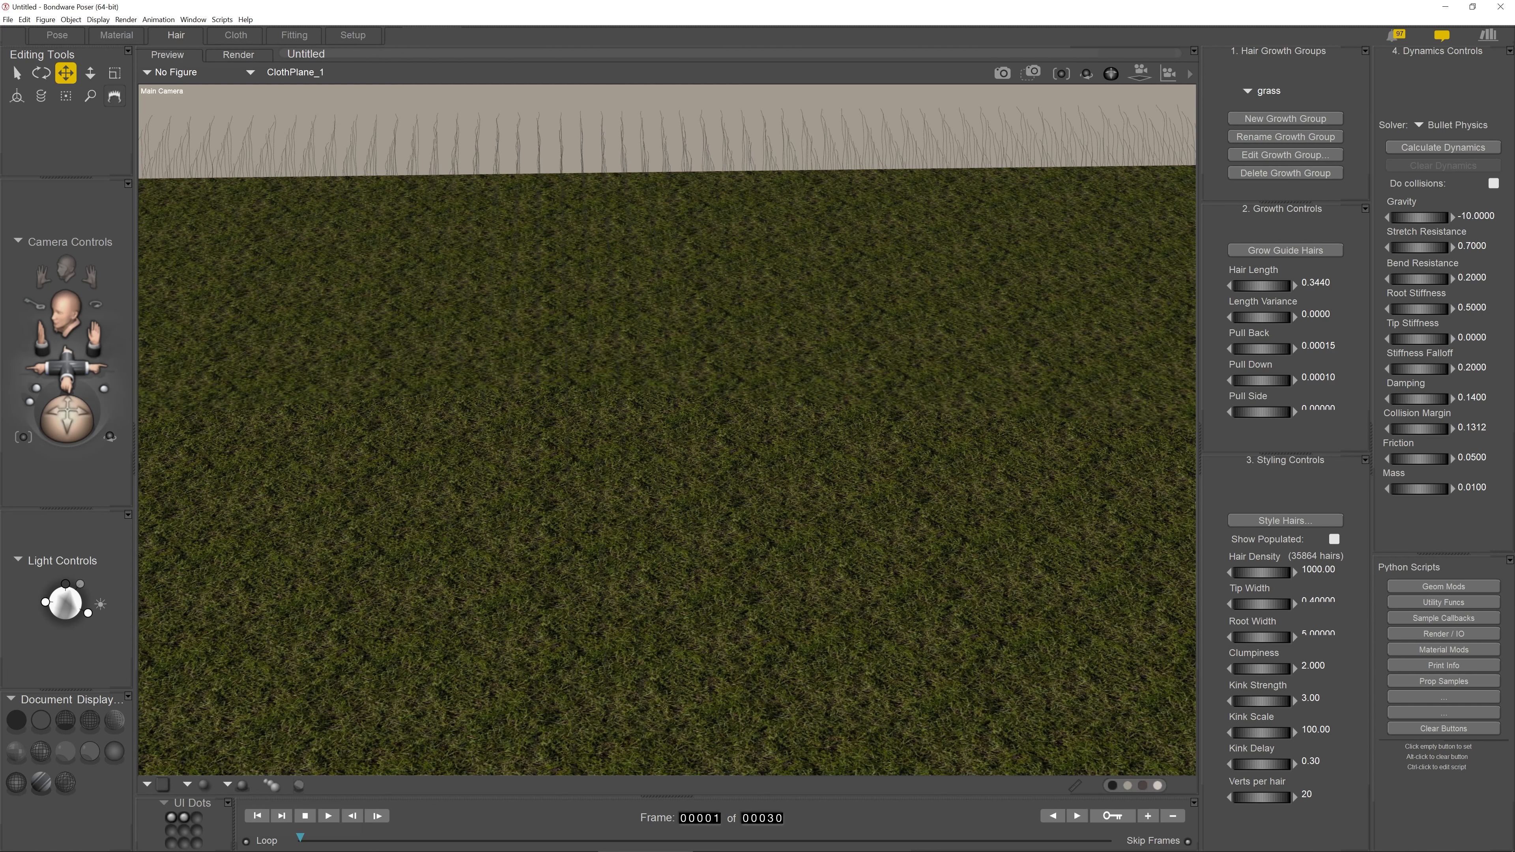
Start styling the grass hair group and select all guide hairs across the whole plane
{"action": "left_click_drag", "start_coordinate": [71, 367], "coordinate": [72, 455]}
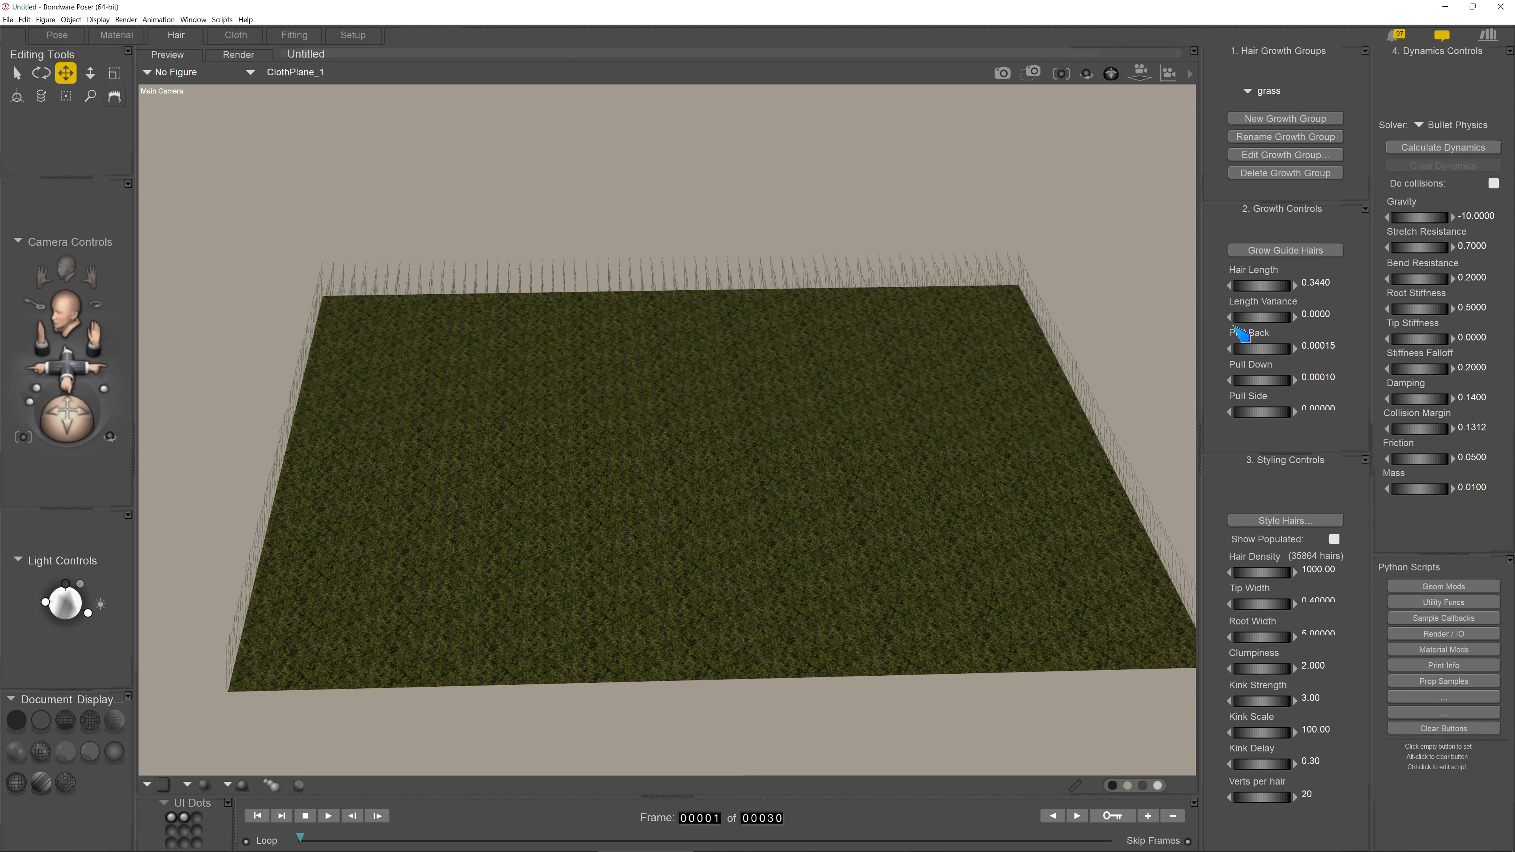
{"action": "left_click", "coordinate": [1002, 397]}
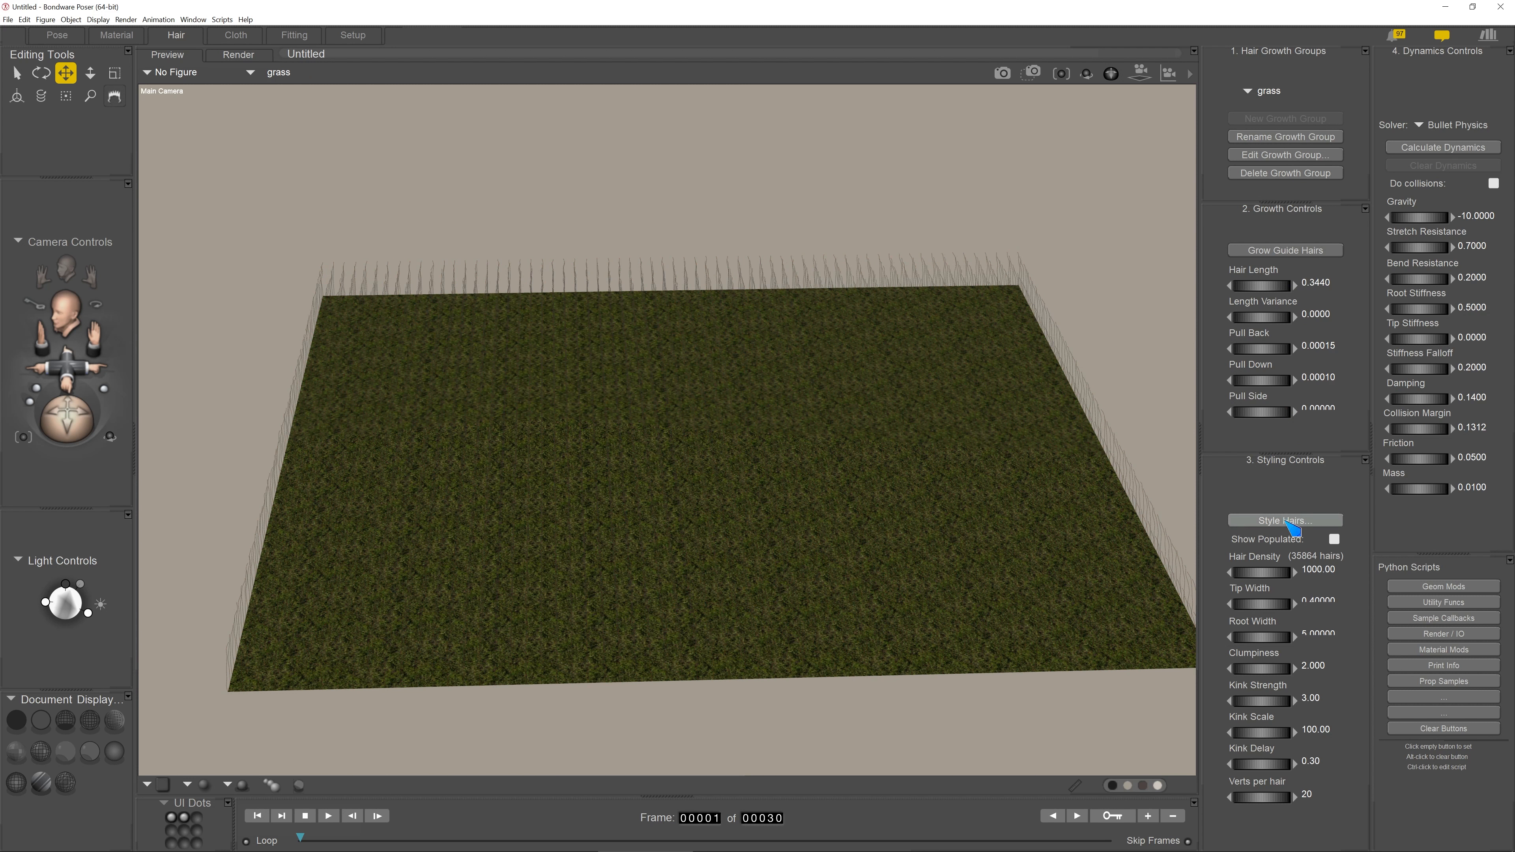
{"action": "left_click", "coordinate": [1284, 523]}
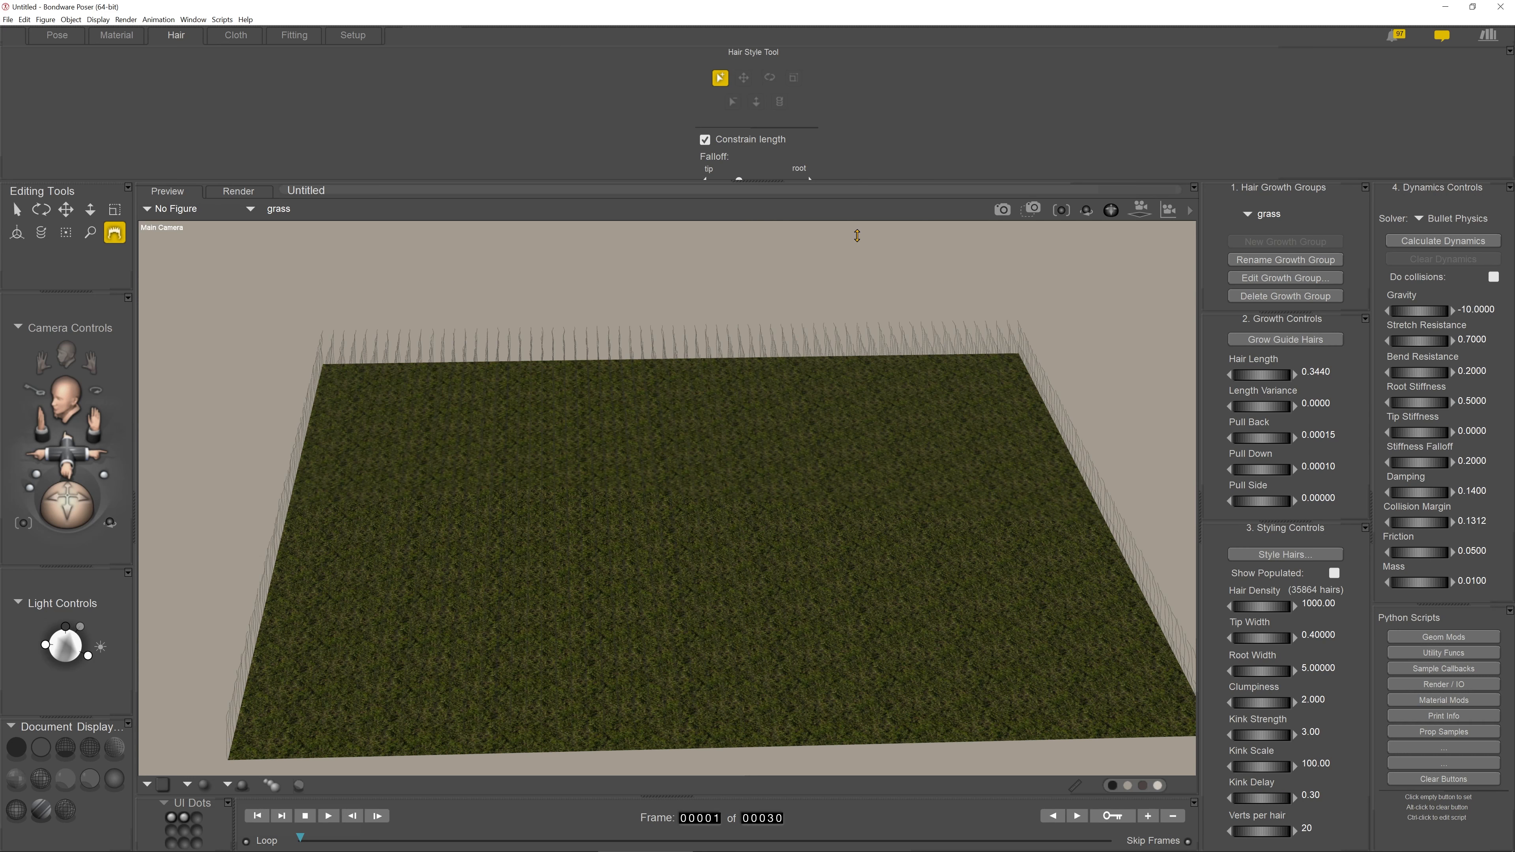
{"action": "left_click_drag", "start_coordinate": [857, 236], "coordinate": [886, 239]}
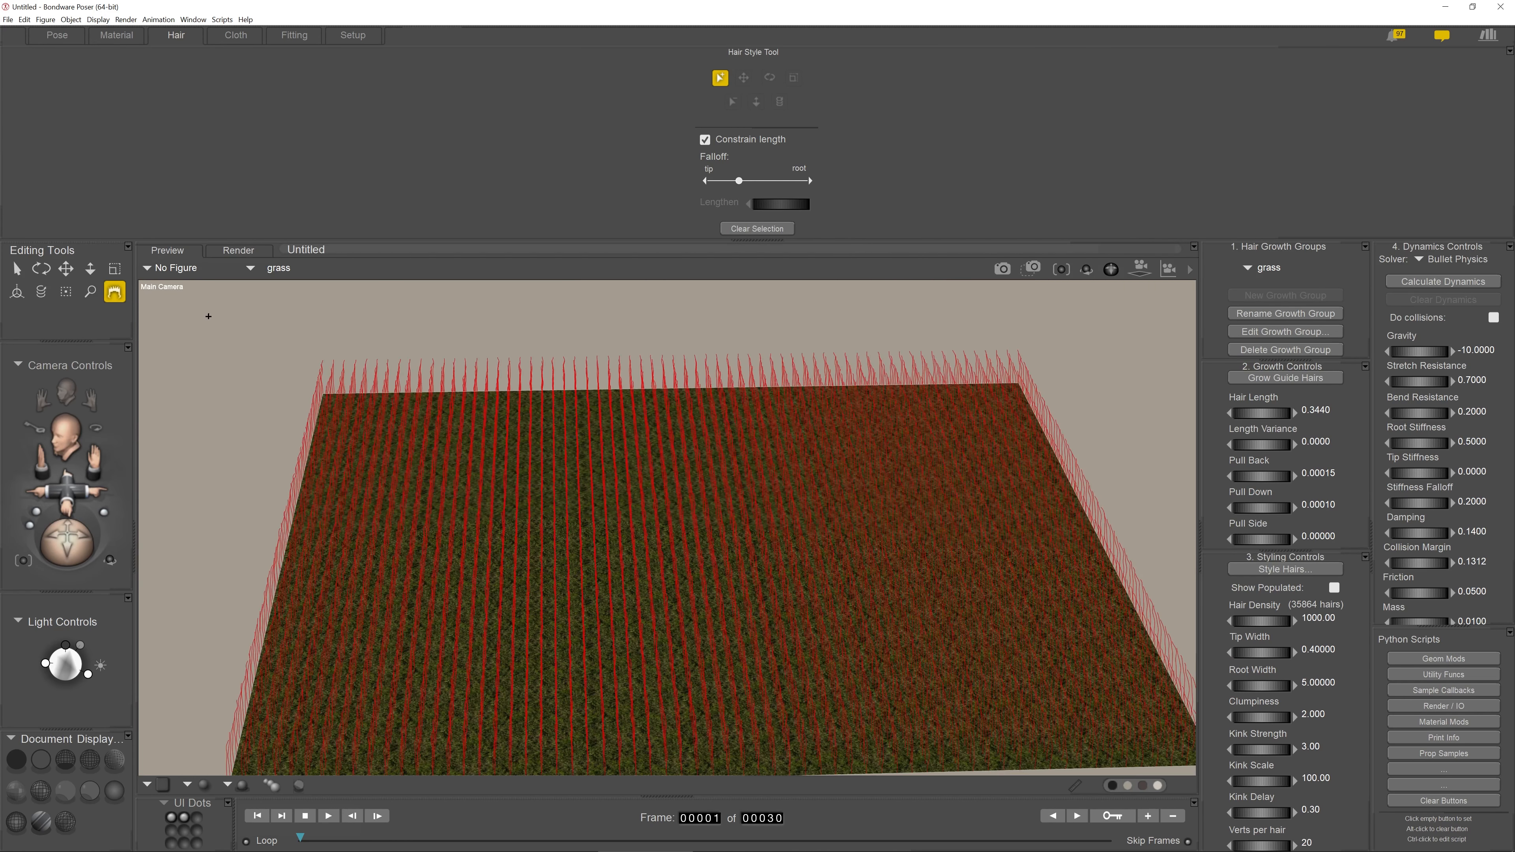
{"action": "scroll", "coordinate": [222, 441], "scroll_direction": "down", "scroll_amount": 5}
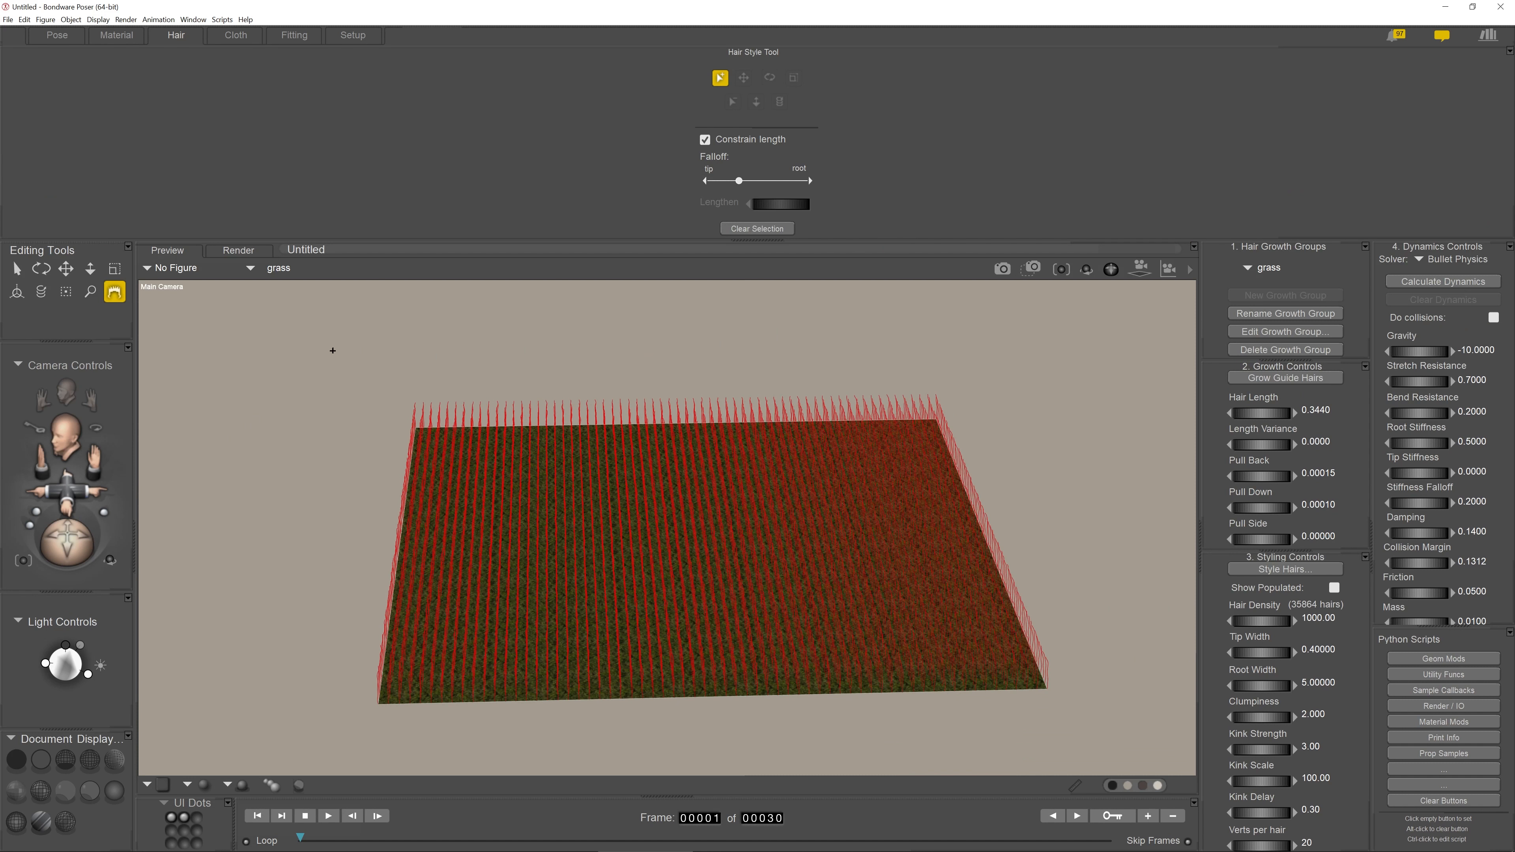
{"action": "left_click_drag", "start_coordinate": [333, 351], "coordinate": [1265, 731]}
{"action": "left_click_drag", "start_coordinate": [1194, 775], "coordinate": [1194, 774]}
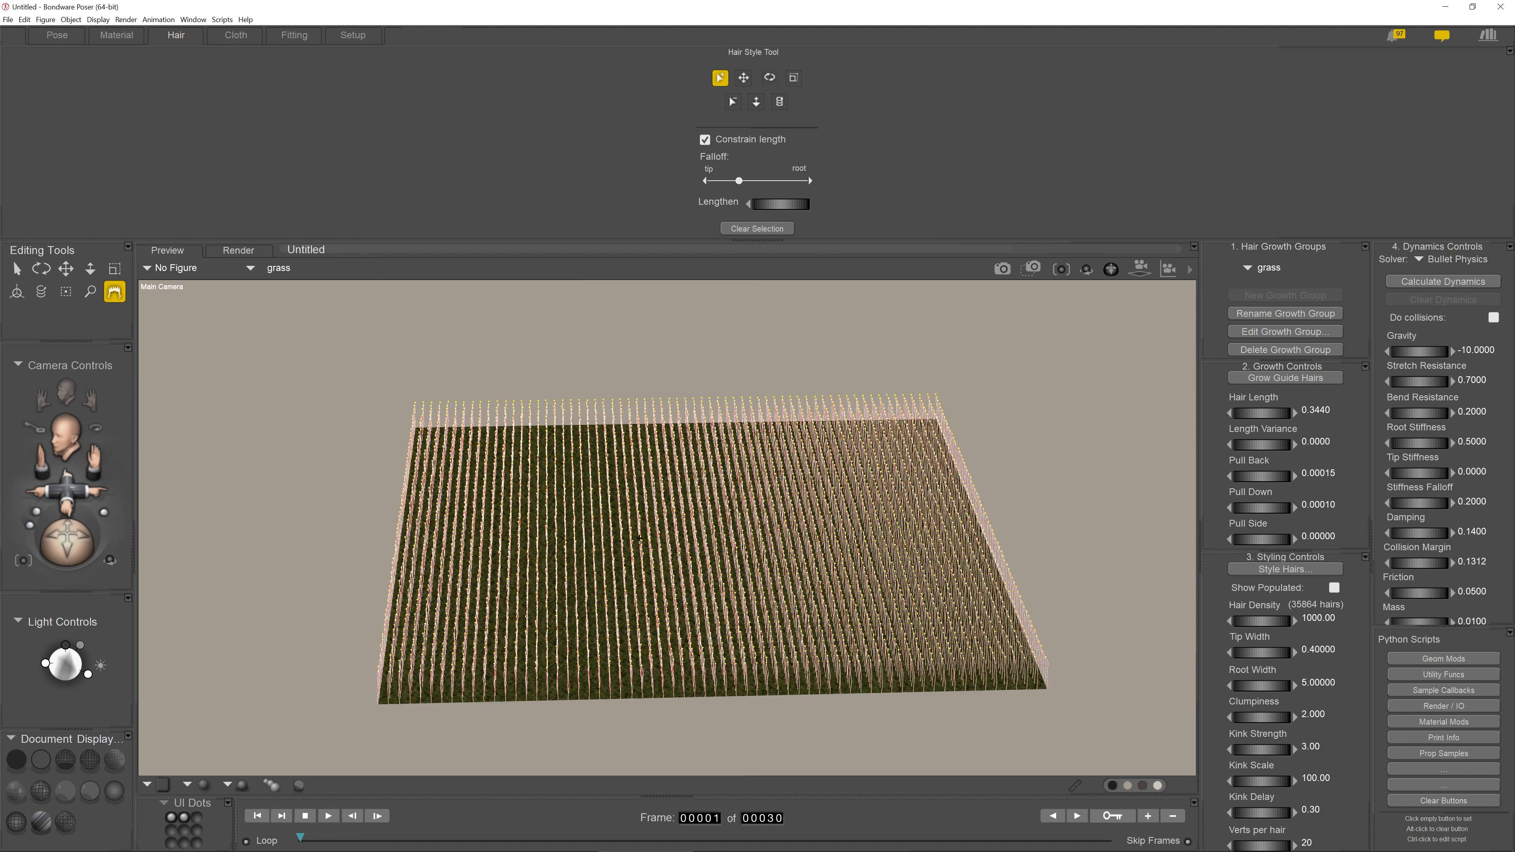
Translate the selected guide hairs with the styling tool so the grass leans toward the plane's left side, keeping Constrain length on
{"action": "left_click_drag", "start_coordinate": [42, 493], "coordinate": [42, 546]}
{"action": "left_click", "coordinate": [743, 78]}
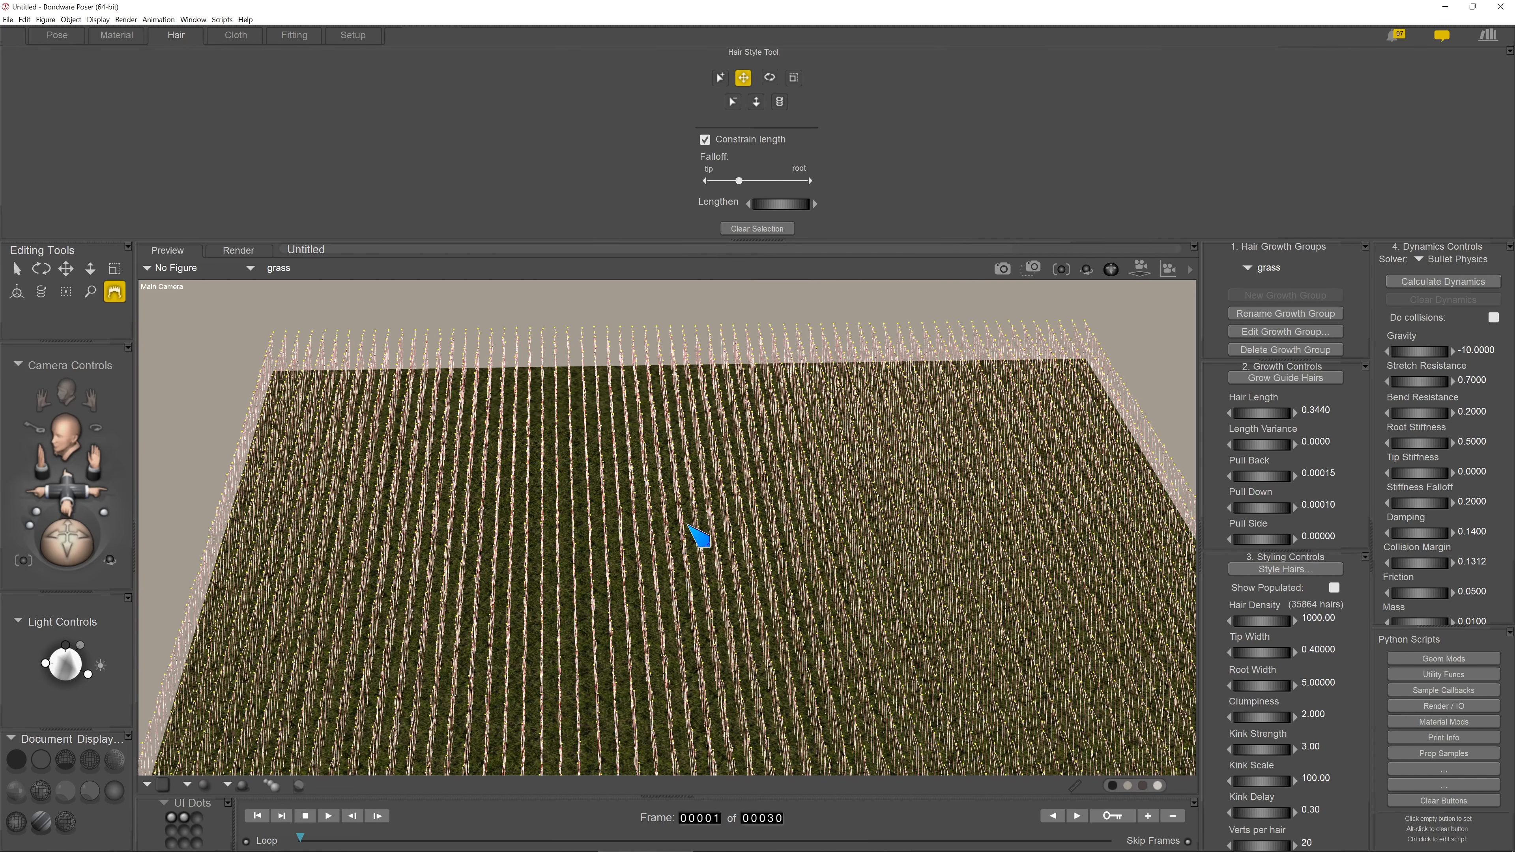
{"action": "left_click_drag", "start_coordinate": [704, 439], "coordinate": [698, 385]}
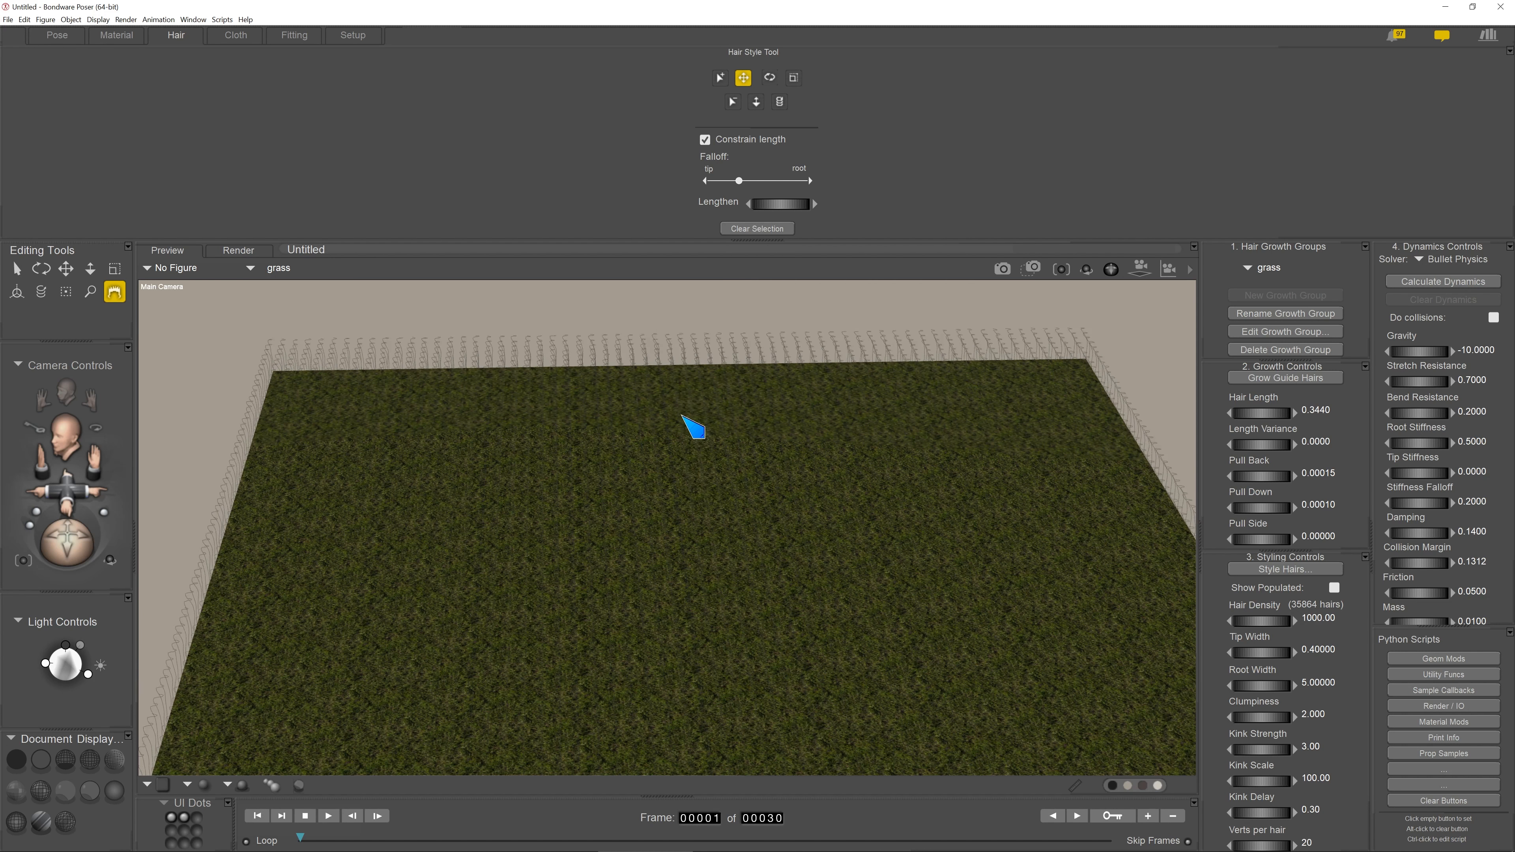
{"action": "left_click_drag", "start_coordinate": [651, 433], "coordinate": [666, 385]}
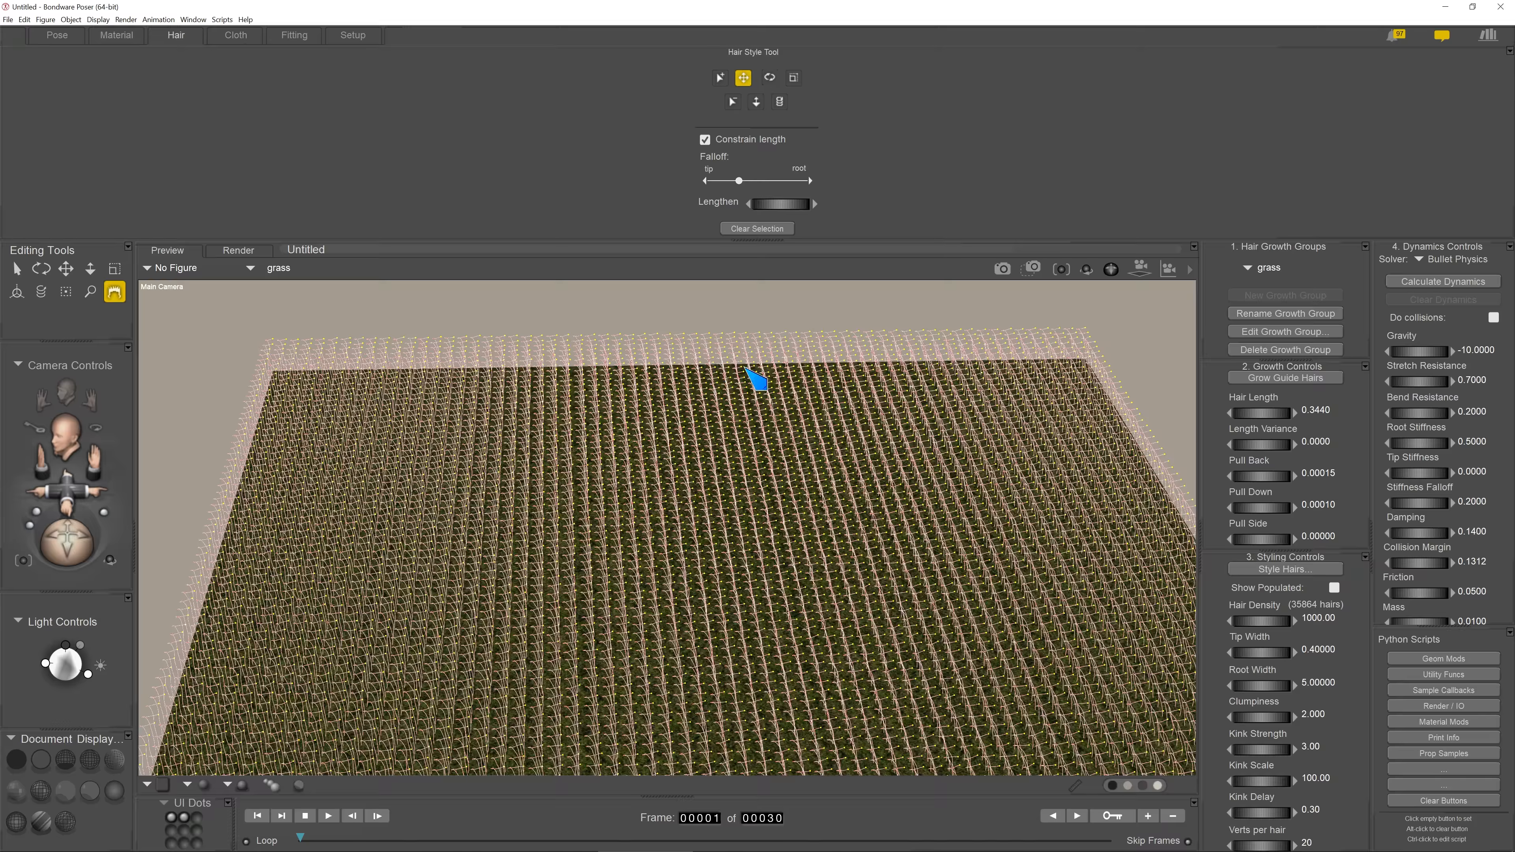
{"action": "mouse_move", "coordinate": [700, 451]}
{"action": "left_mouse_down"}
{"action": "mouse_move", "coordinate": [743, 517]}
{"action": "mouse_move", "coordinate": [720, 529]}
{"action": "mouse_move", "coordinate": [647, 412]}
{"action": "mouse_move", "coordinate": [597, 461]}
{"action": "mouse_move", "coordinate": [604, 376]}
{"action": "left_mouse_up"}
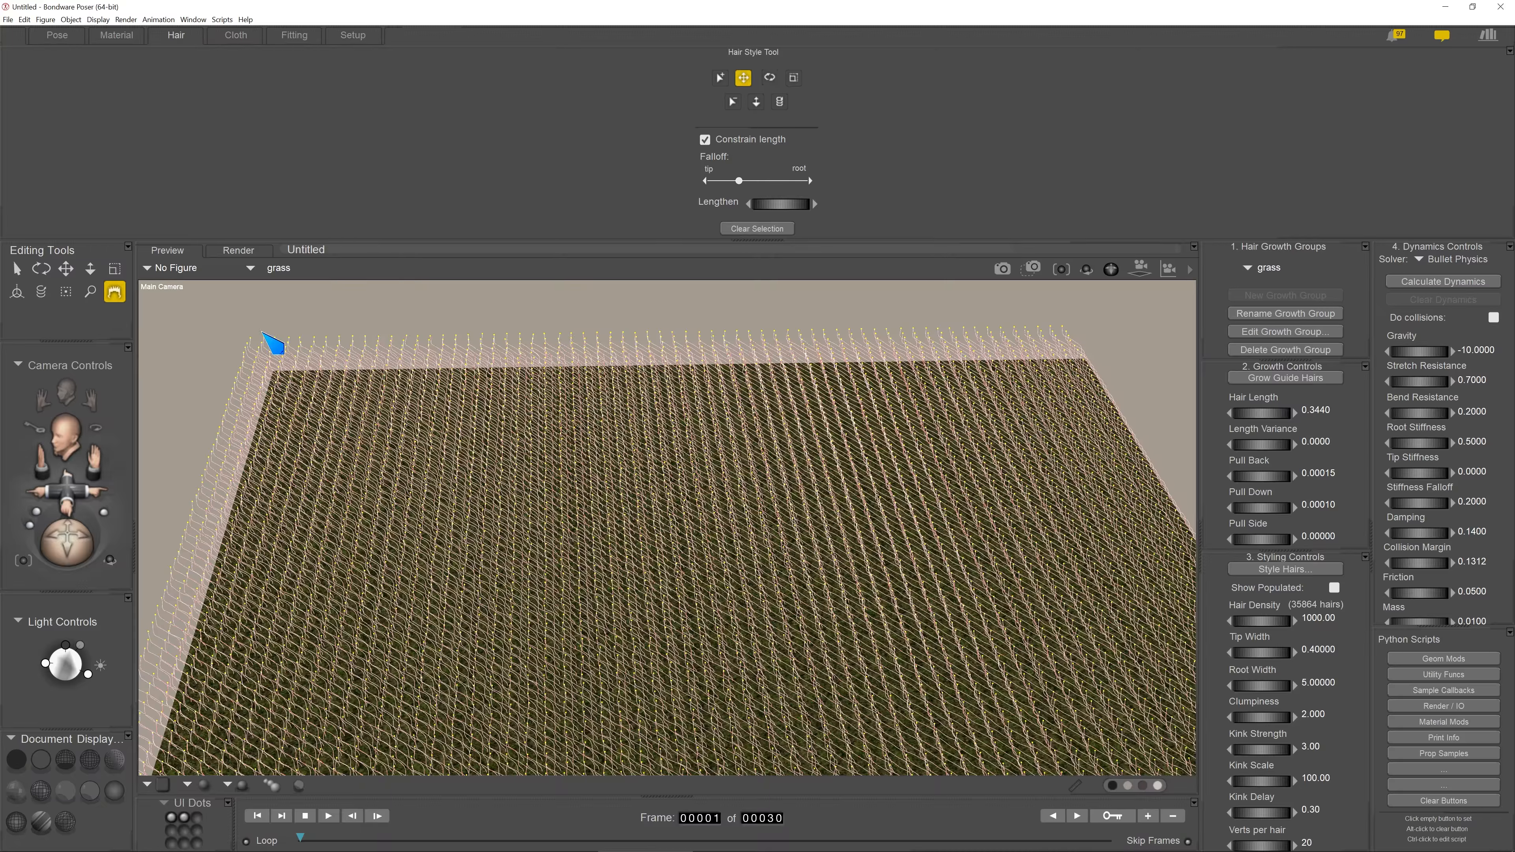